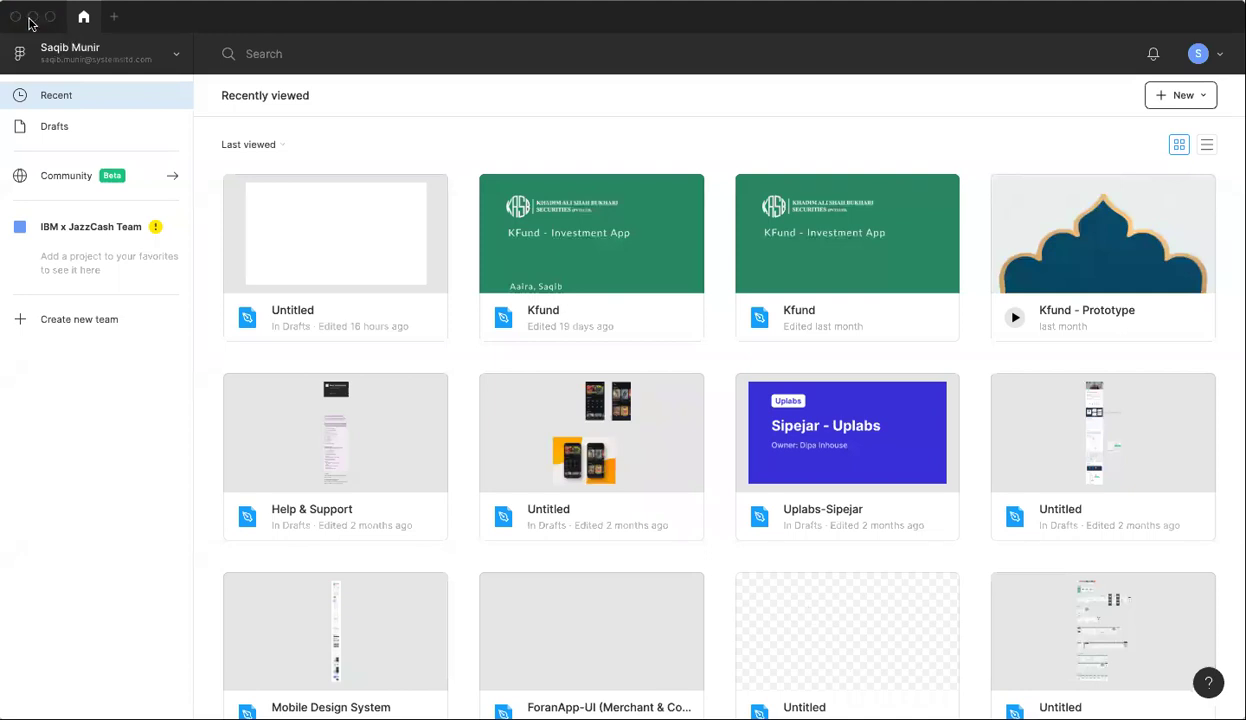
- Minimize the application window
click(32, 17)
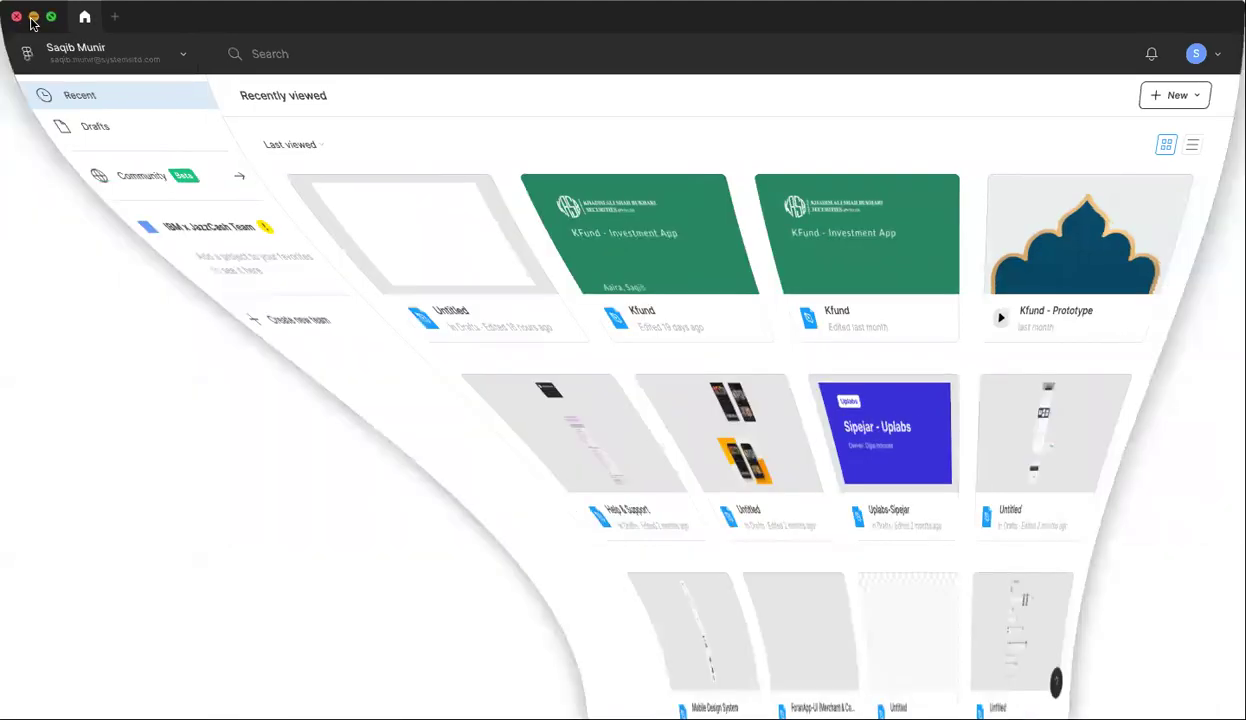
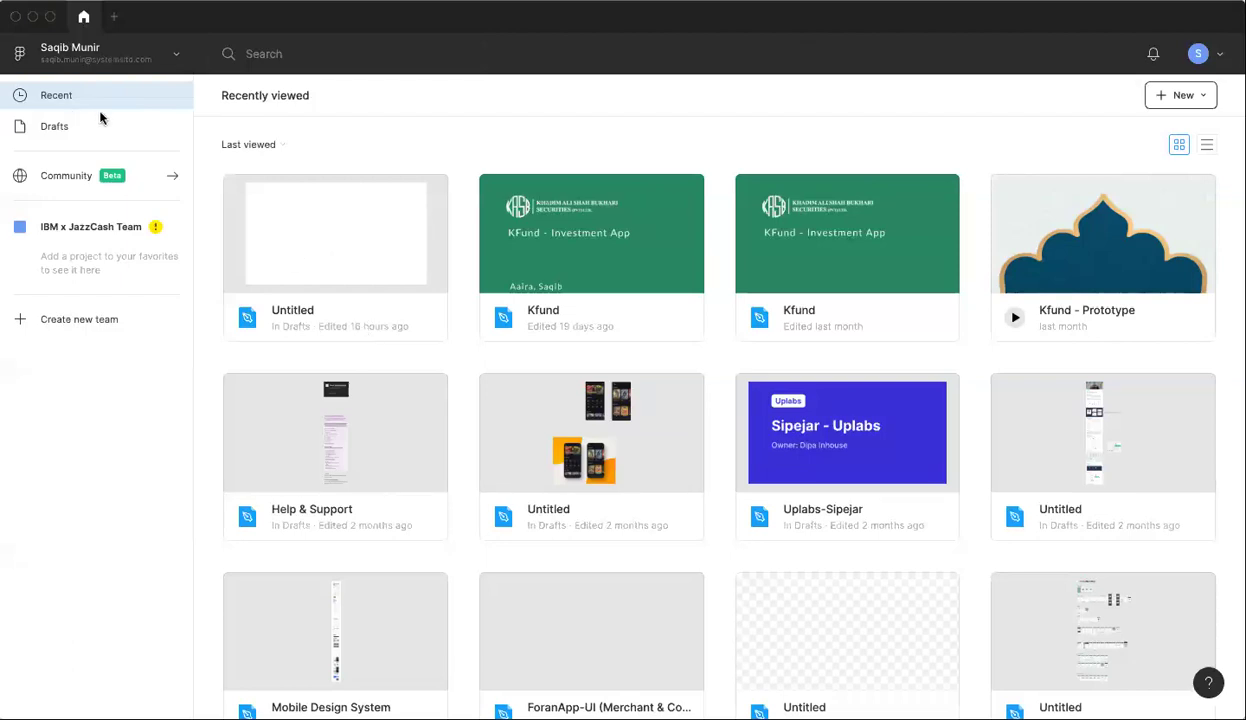
- Browse the recently viewed files down to the oldest ones and return to the start of the list
scroll(582, 470, down, 3)
scroll(582, 470, down, 10)
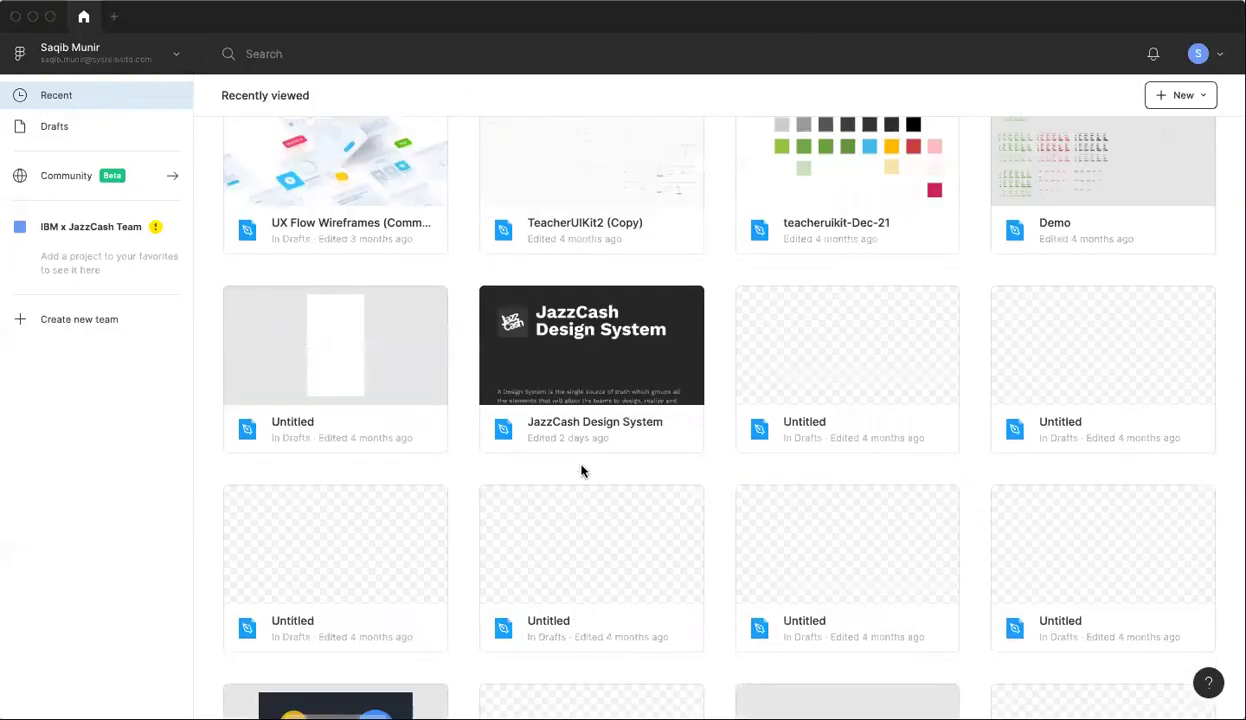
scroll(582, 470, down, 3)
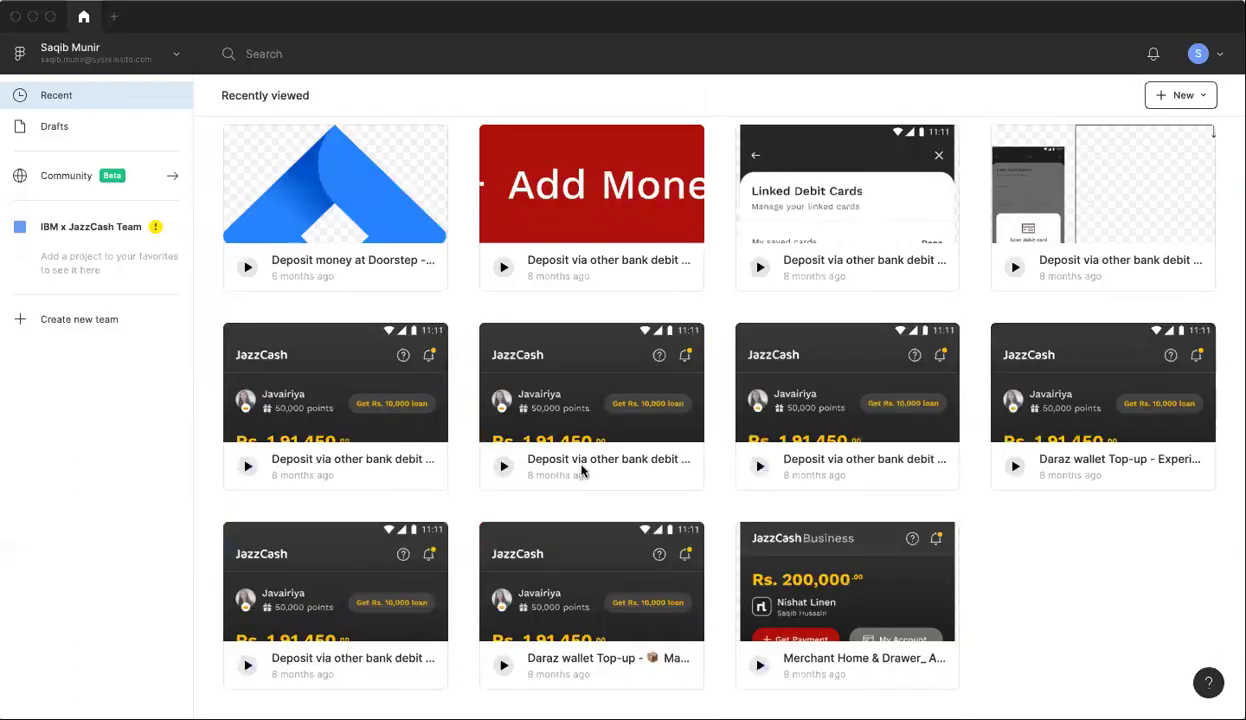
scroll(582, 470, up, 5)
scroll(582, 470, up, 10)
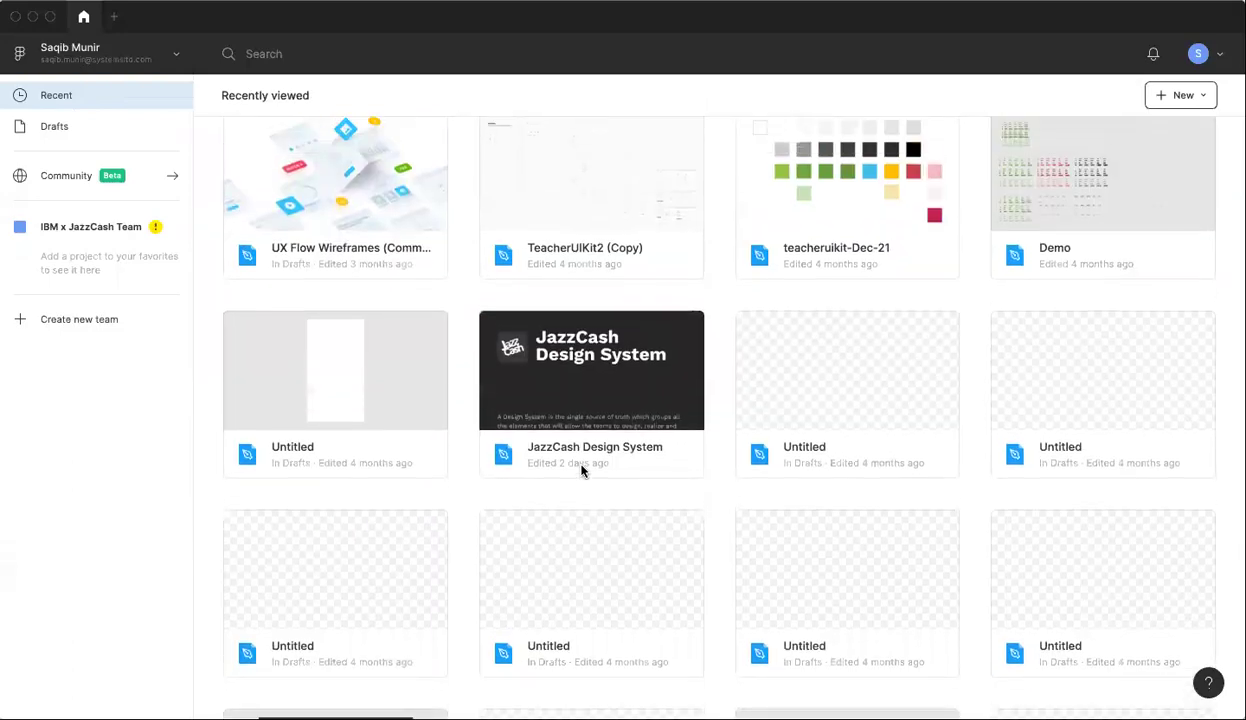
scroll(582, 470, up, 2)
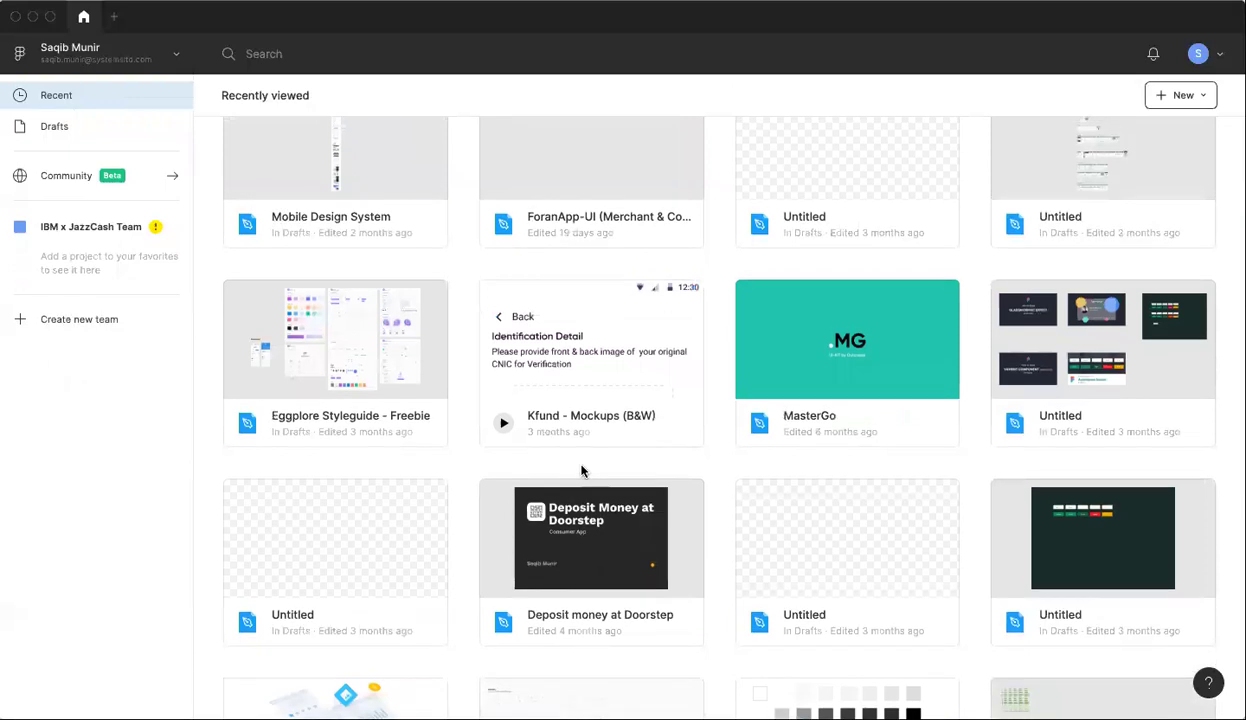
scroll(582, 470, up, 4)
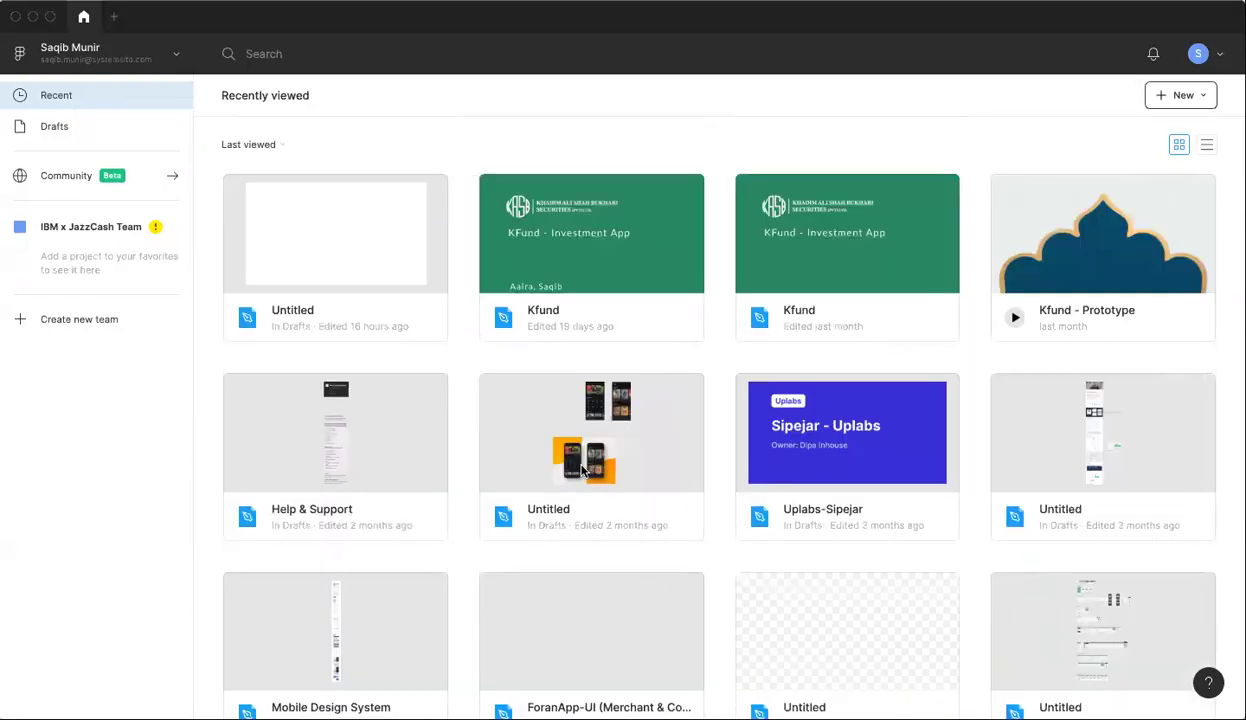
- Examine the account switcher's options for the personal account and Community, leaving the current account unchanged
click(177, 60)
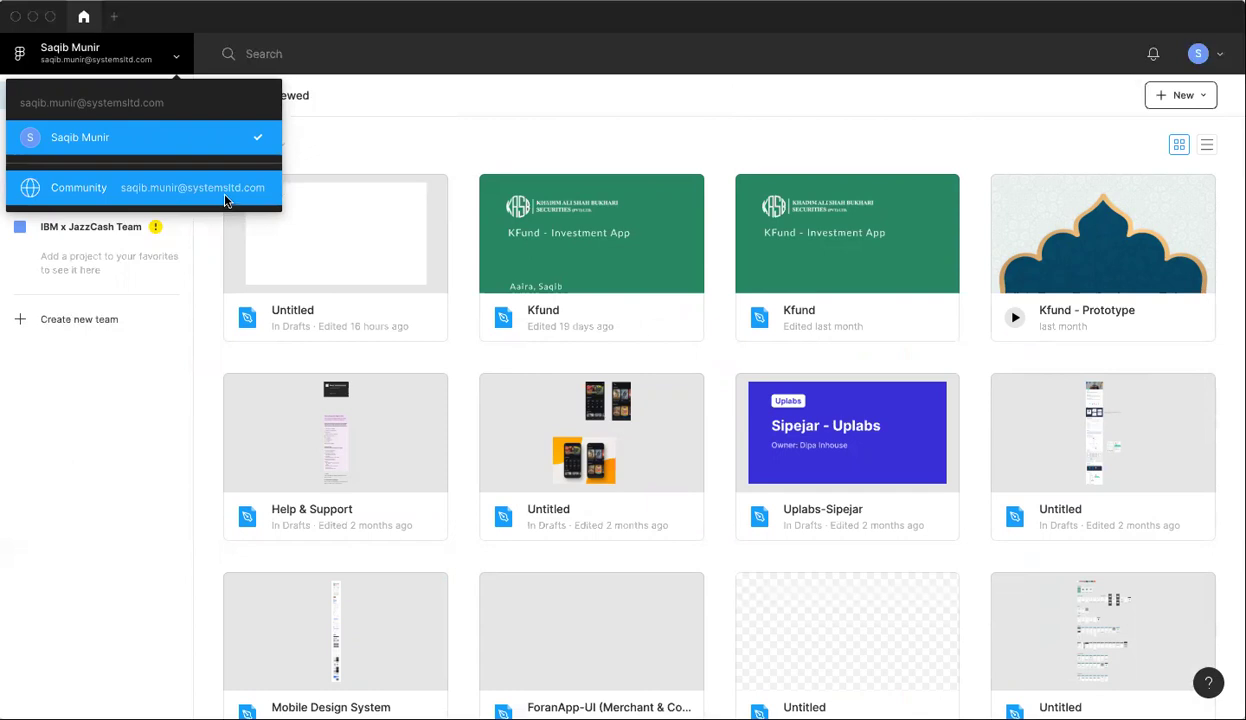
click(425, 128)
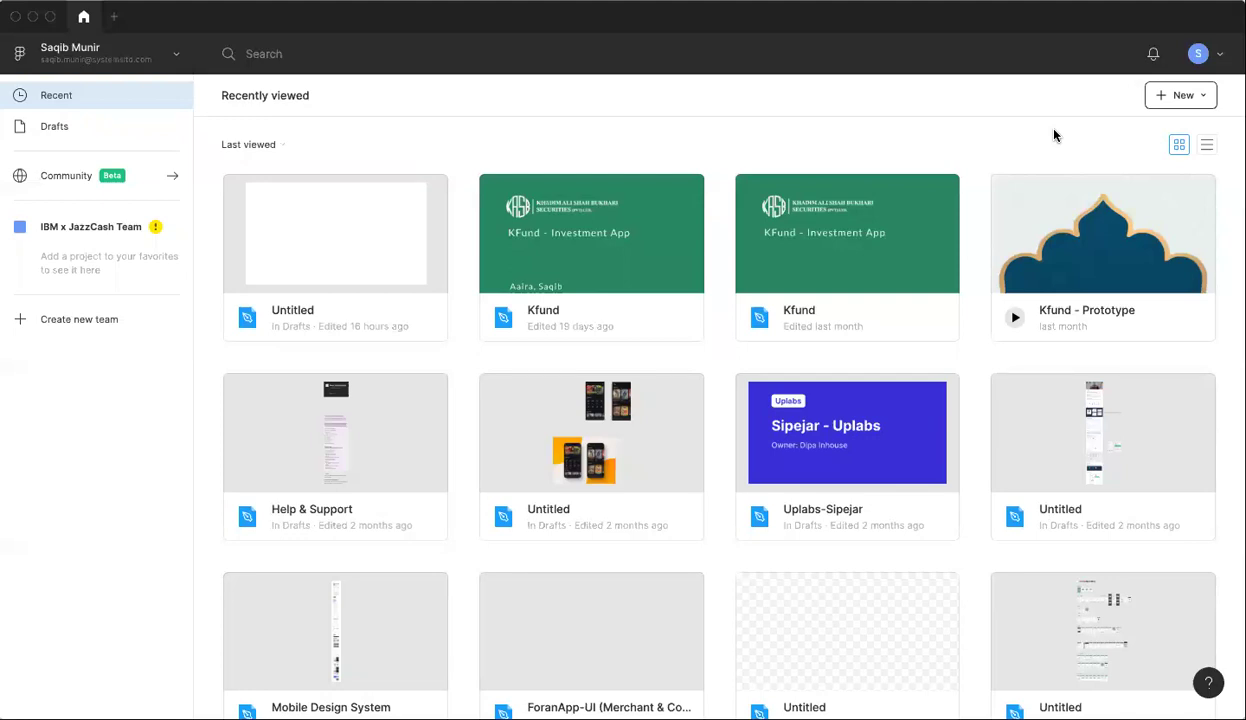
click(170, 58)
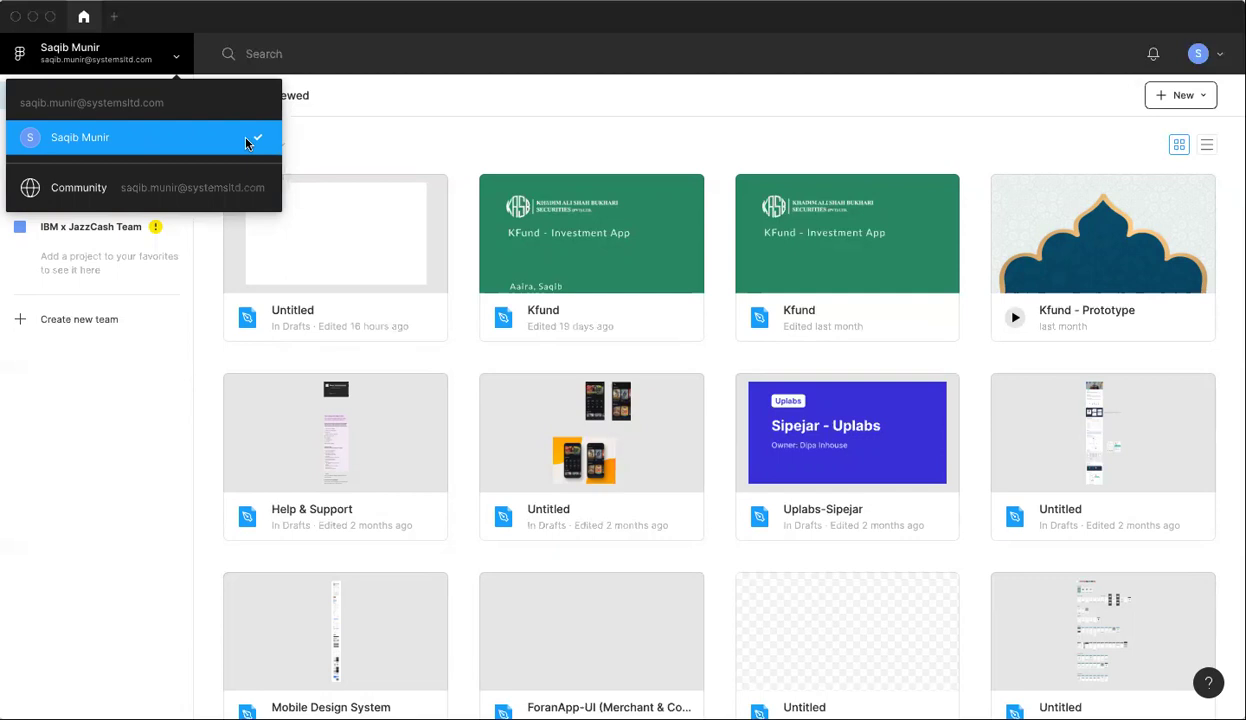
click(451, 105)
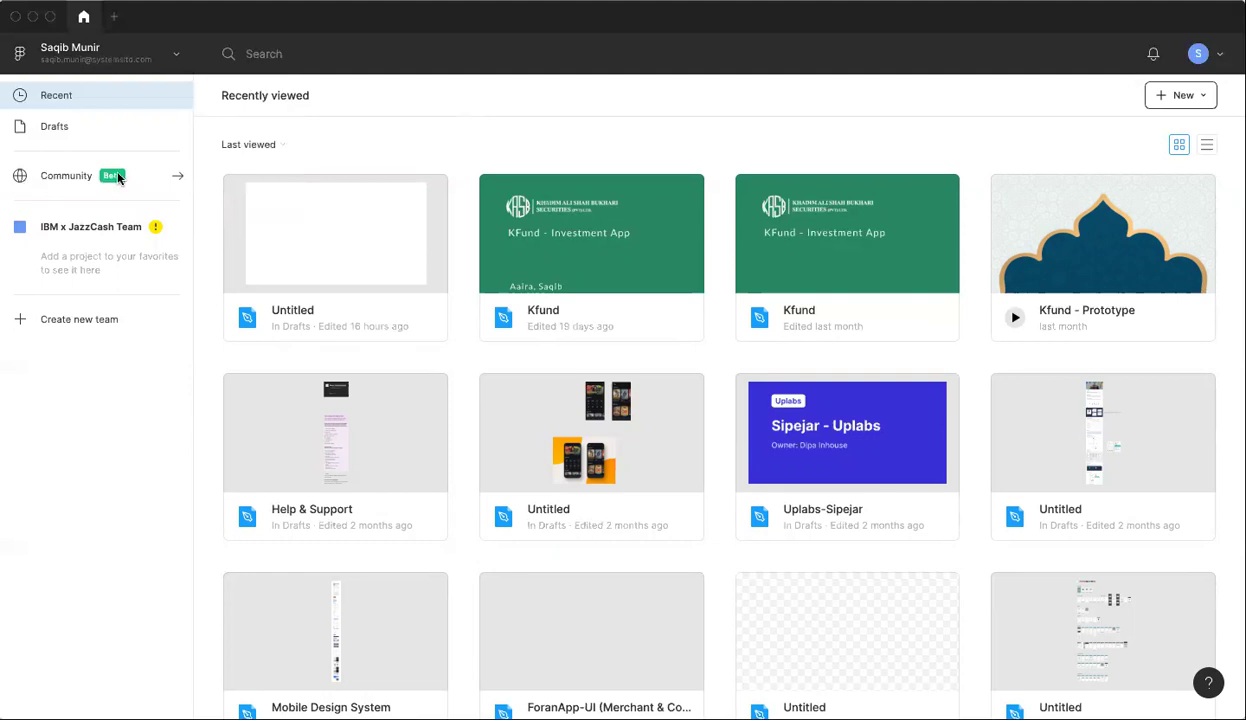
- Open the Community and view its FigJam and Design systems categories
click(66, 178)
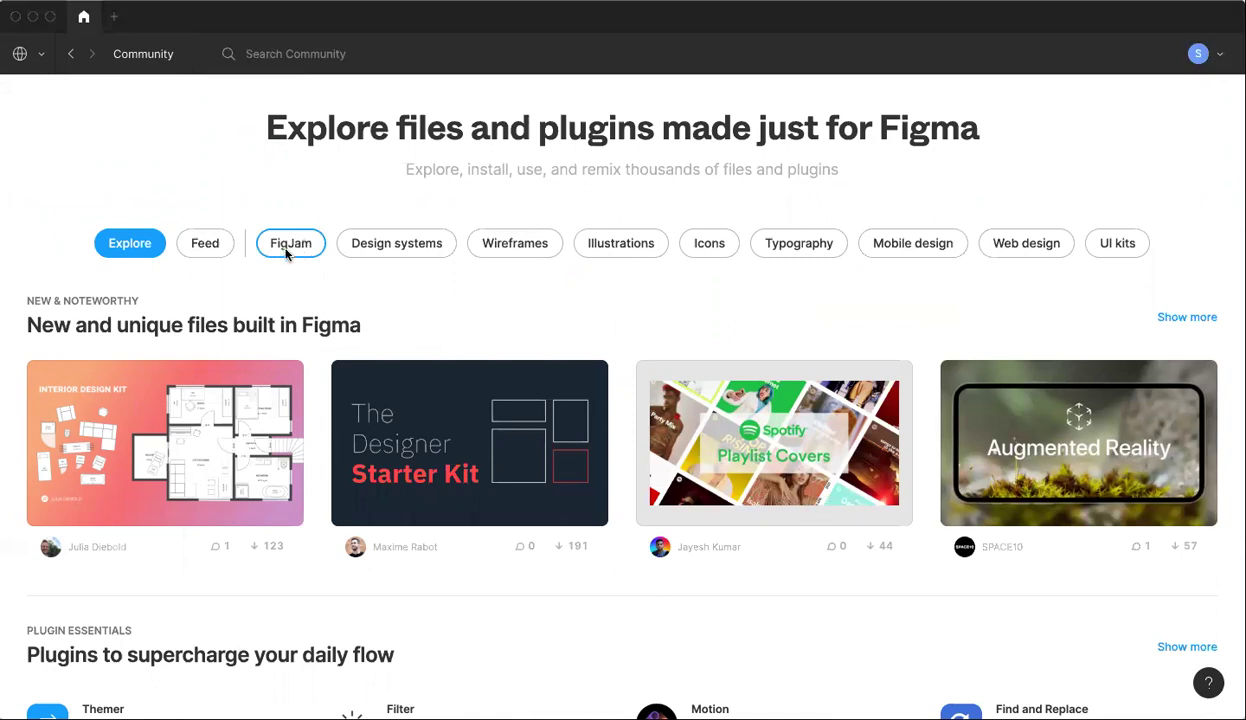
click(288, 250)
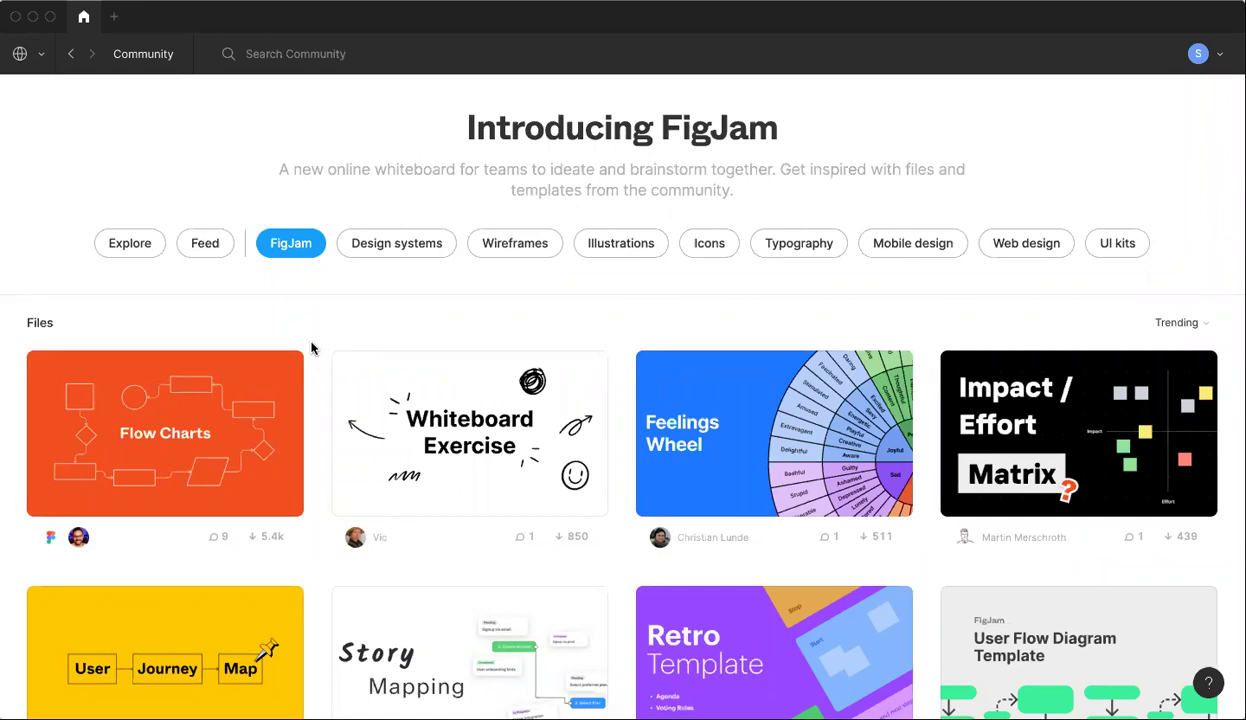
click(422, 246)
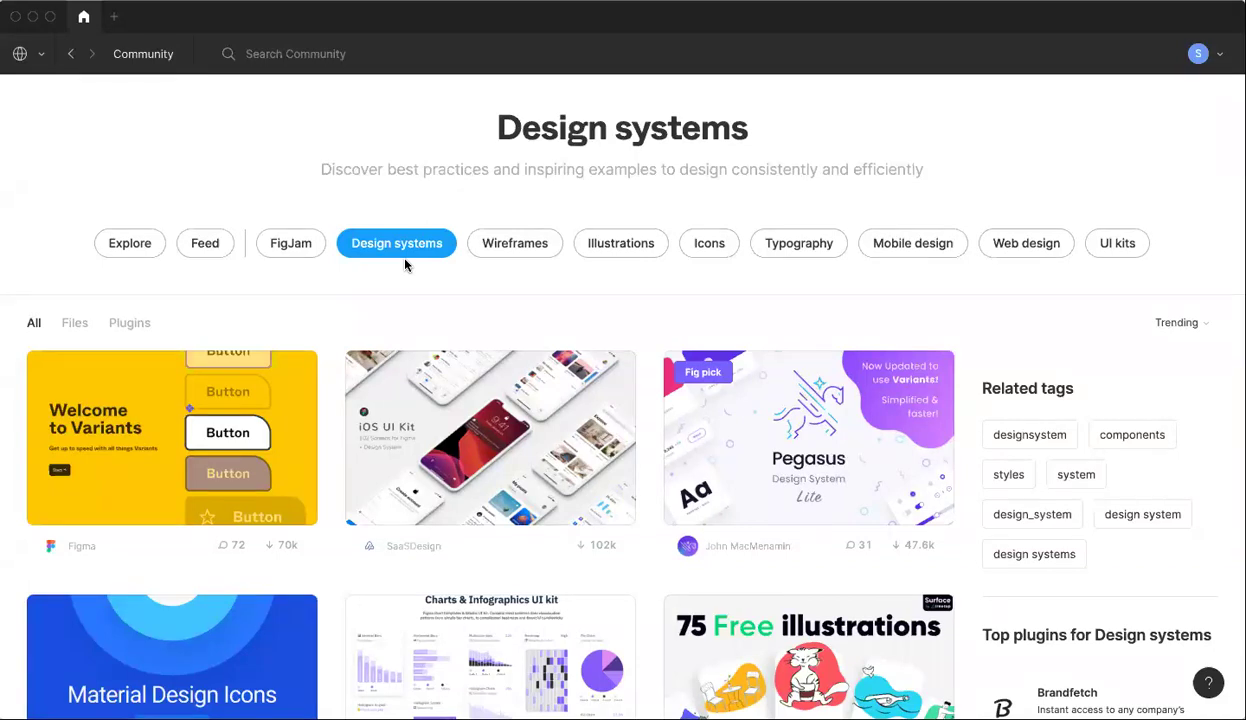
- Switch from the Community back to the personal account and skim its recently viewed files
click(42, 58)
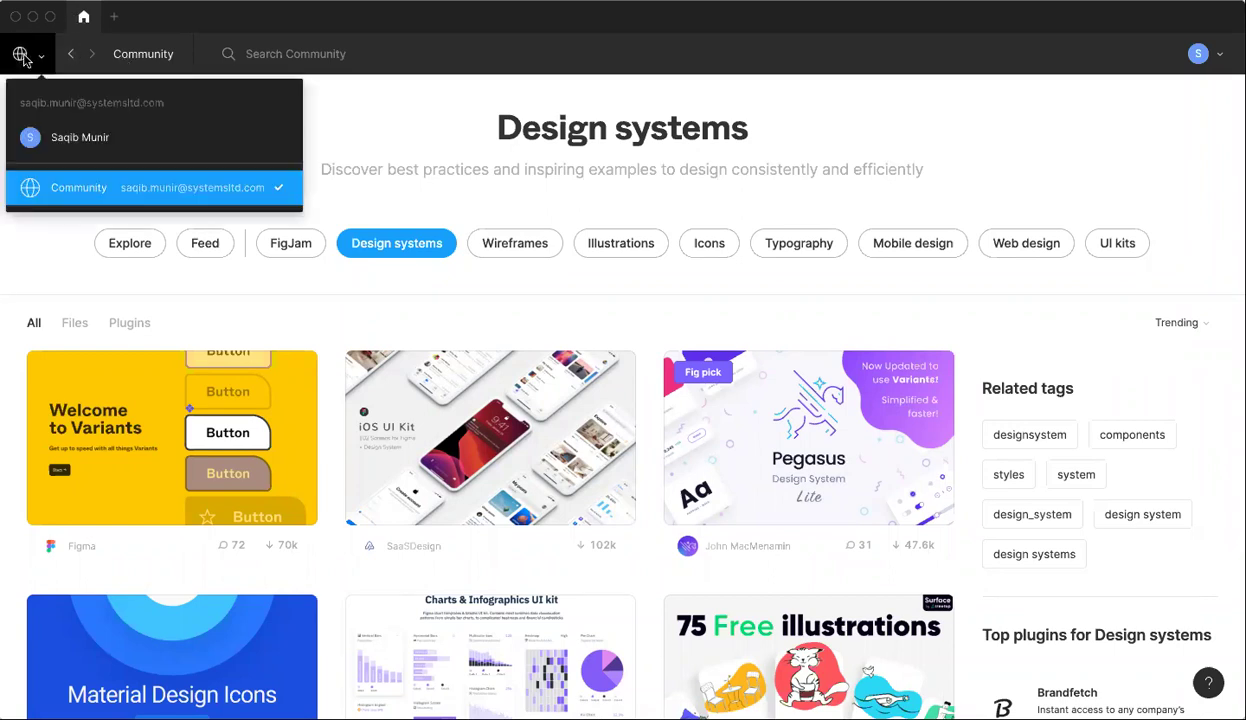
click(81, 148)
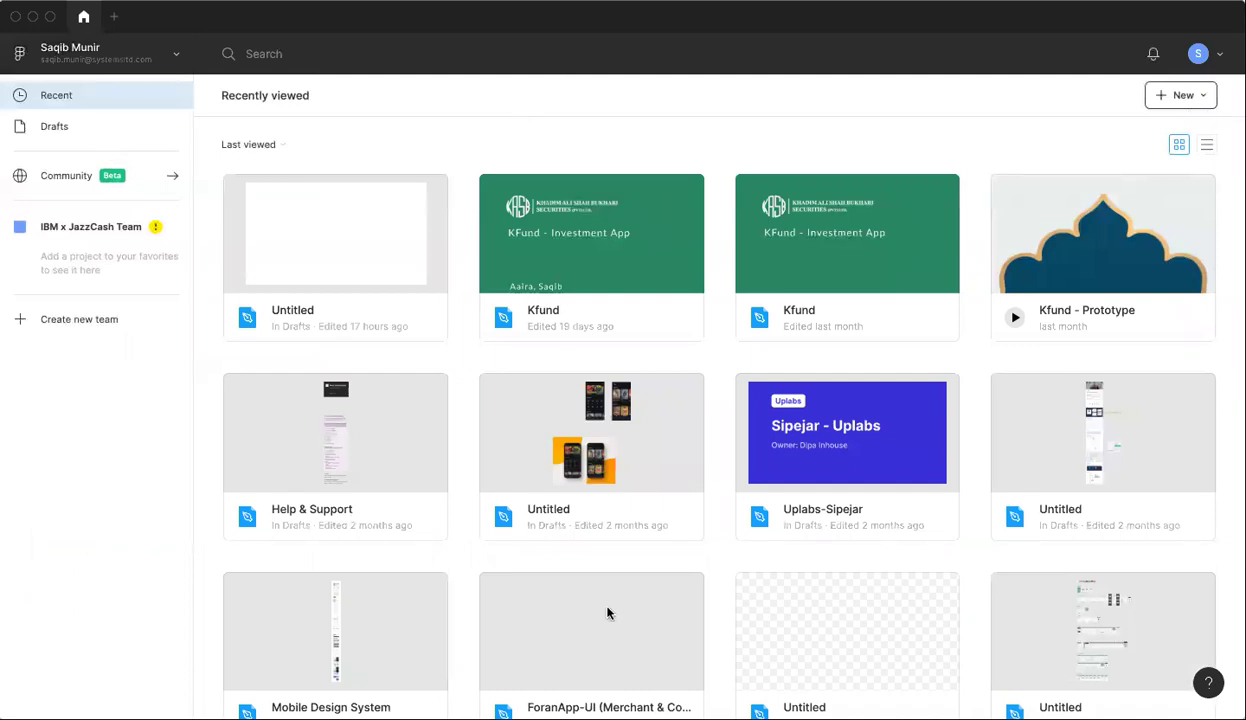
scroll(608, 610, down, 10)
scroll(608, 610, up, 10)
- View the options for new files and the import file chooser, leaving it without importing anything
click(1184, 96)
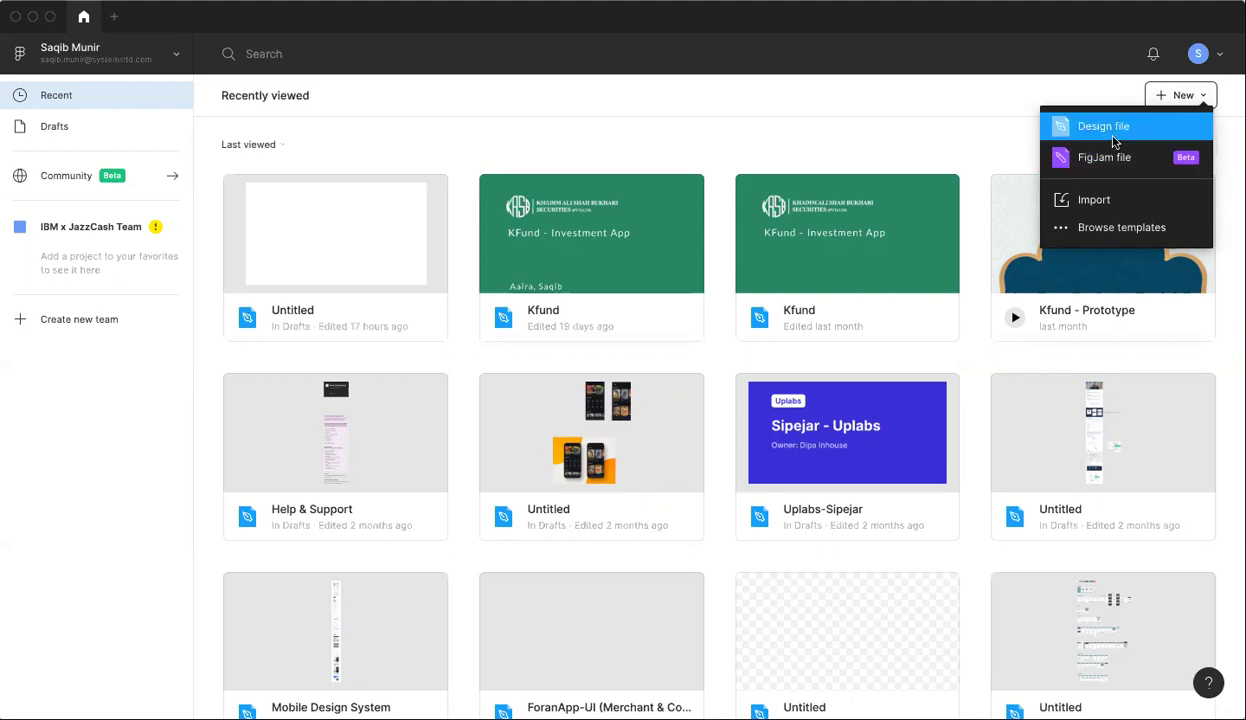
click(1119, 197)
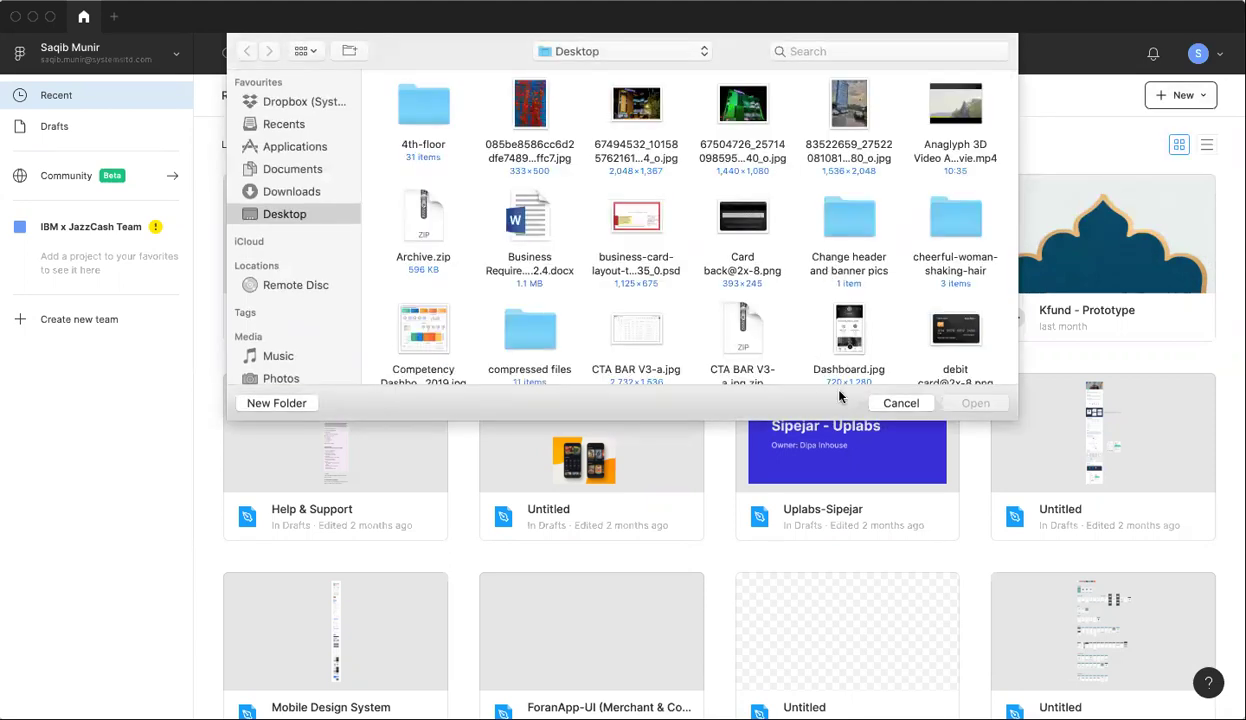
click(901, 403)
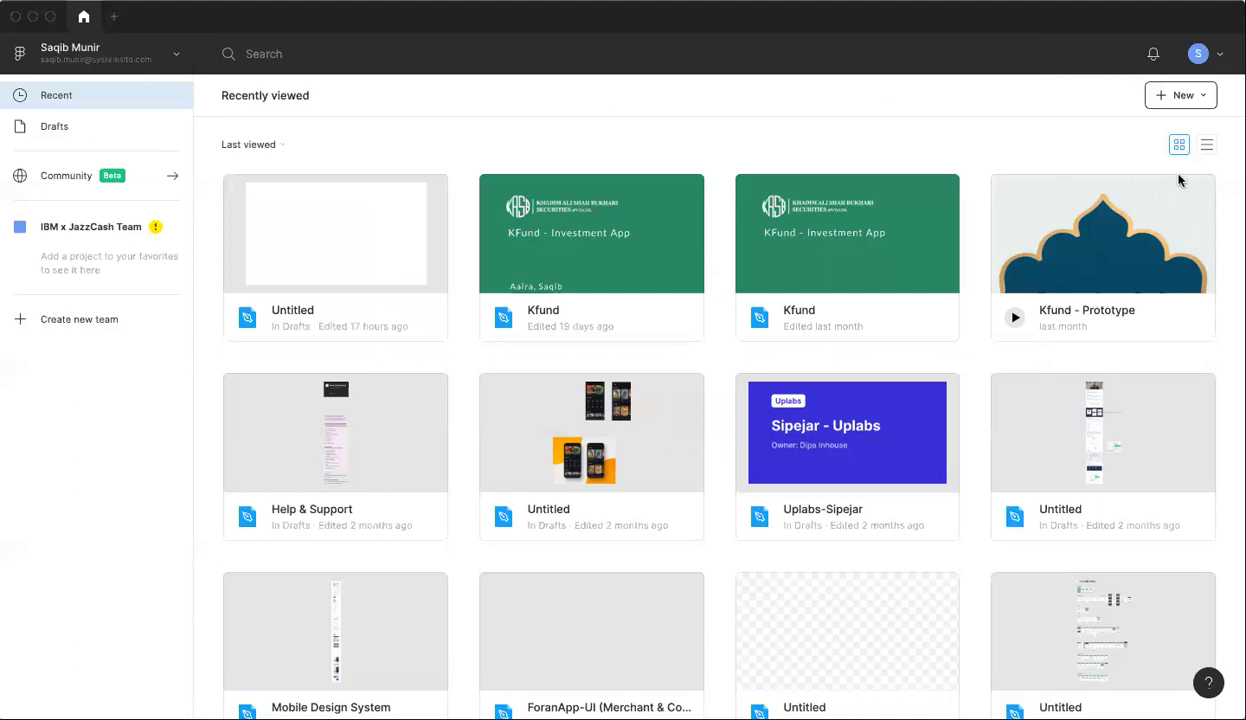
- Create a new design file and view the projects it can be moved to, leaving it in Drafts
click(1177, 106)
click(1124, 131)
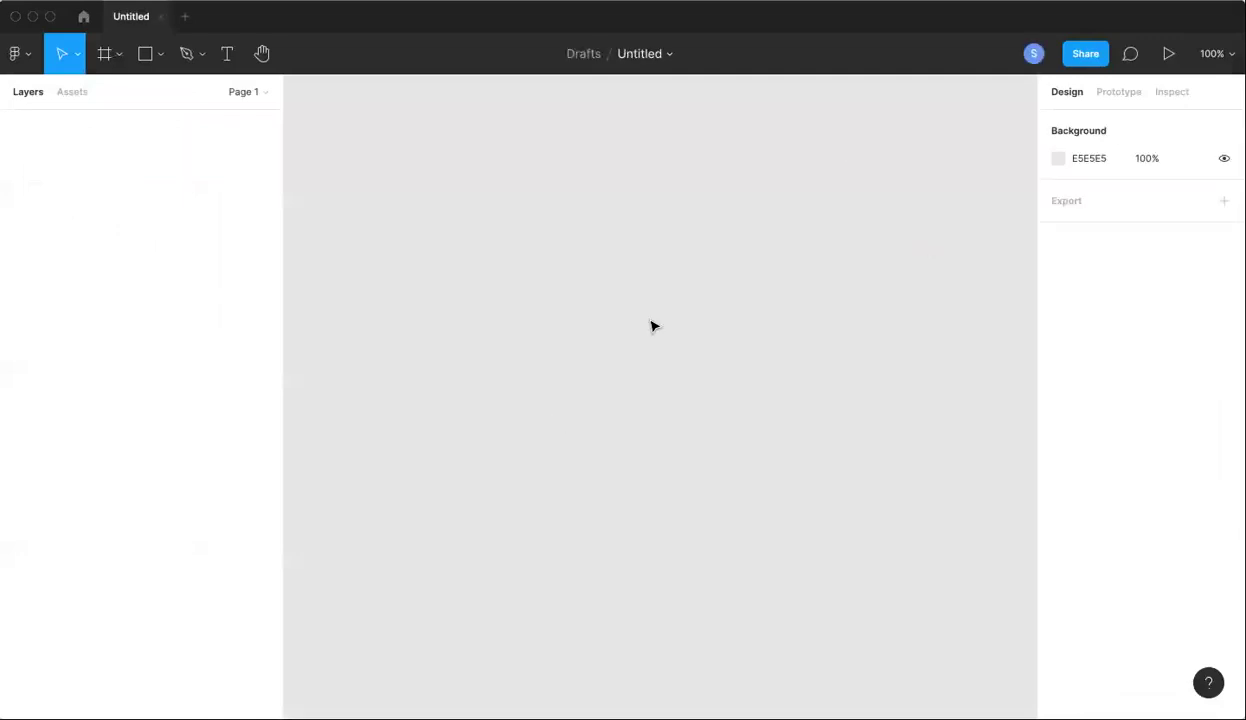
click(581, 56)
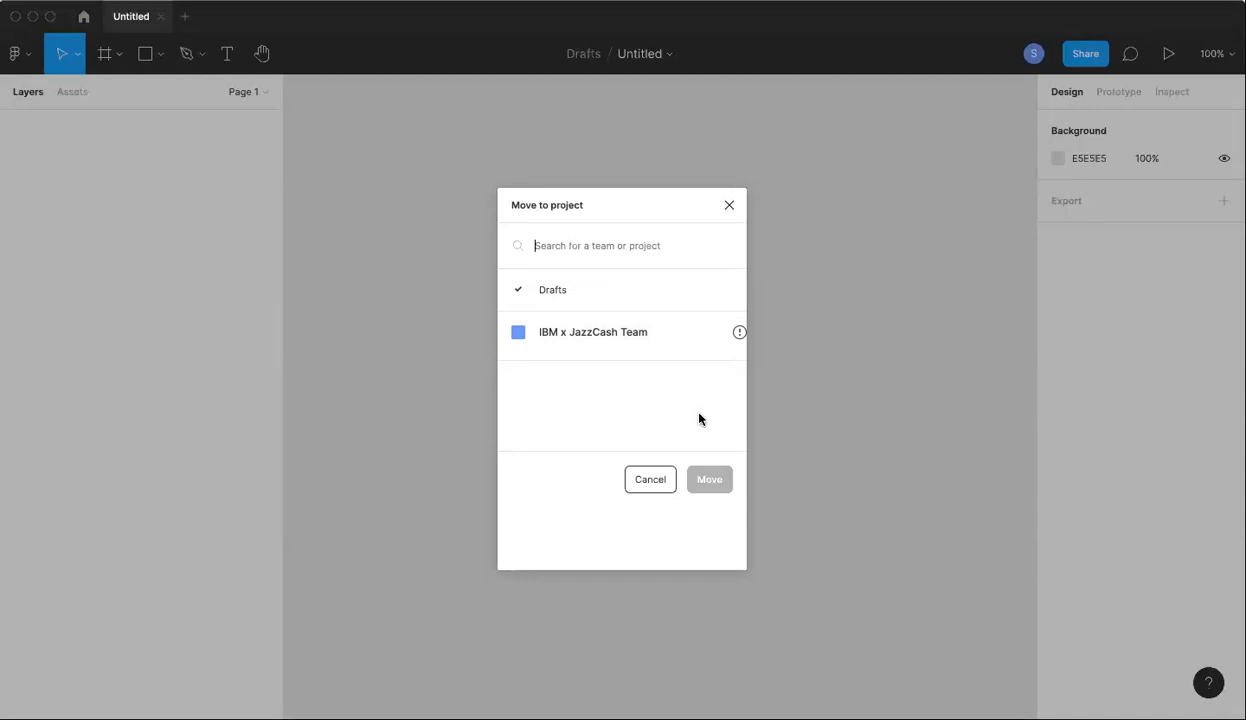
click(729, 206)
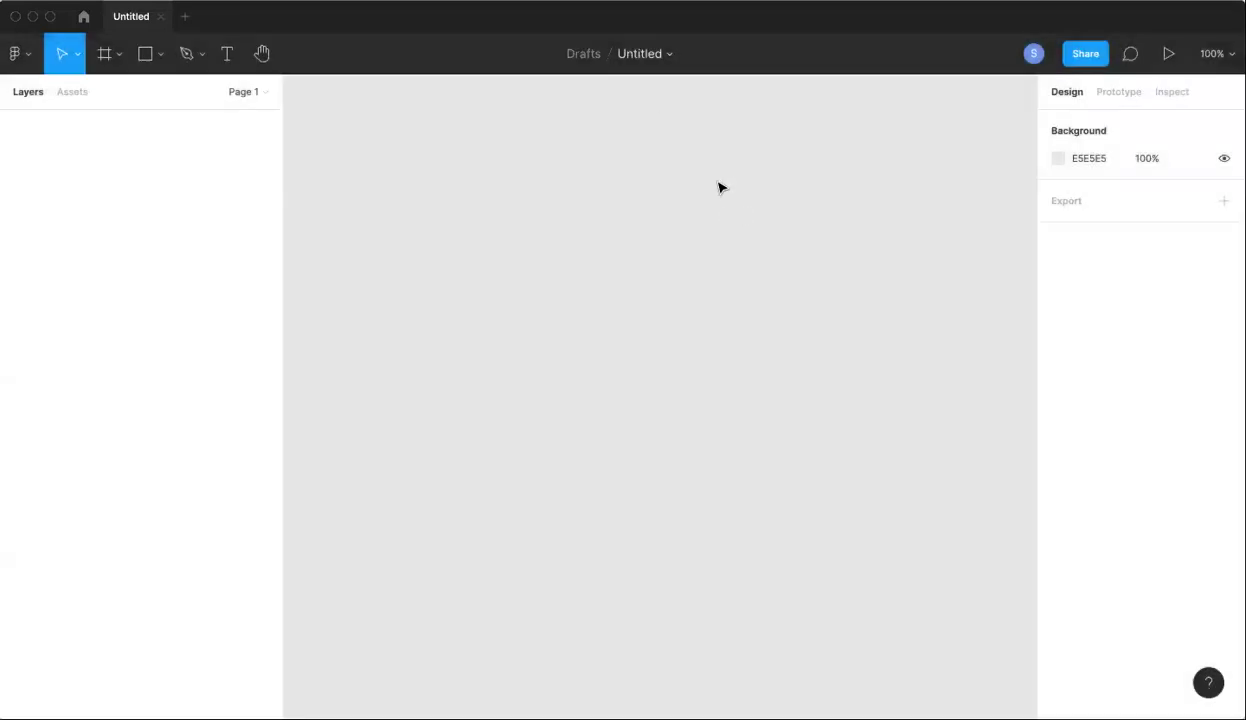
- Rename the new file as Sample and reopen it from the recently viewed files
click(643, 56)
text(Sample)
key(Return)
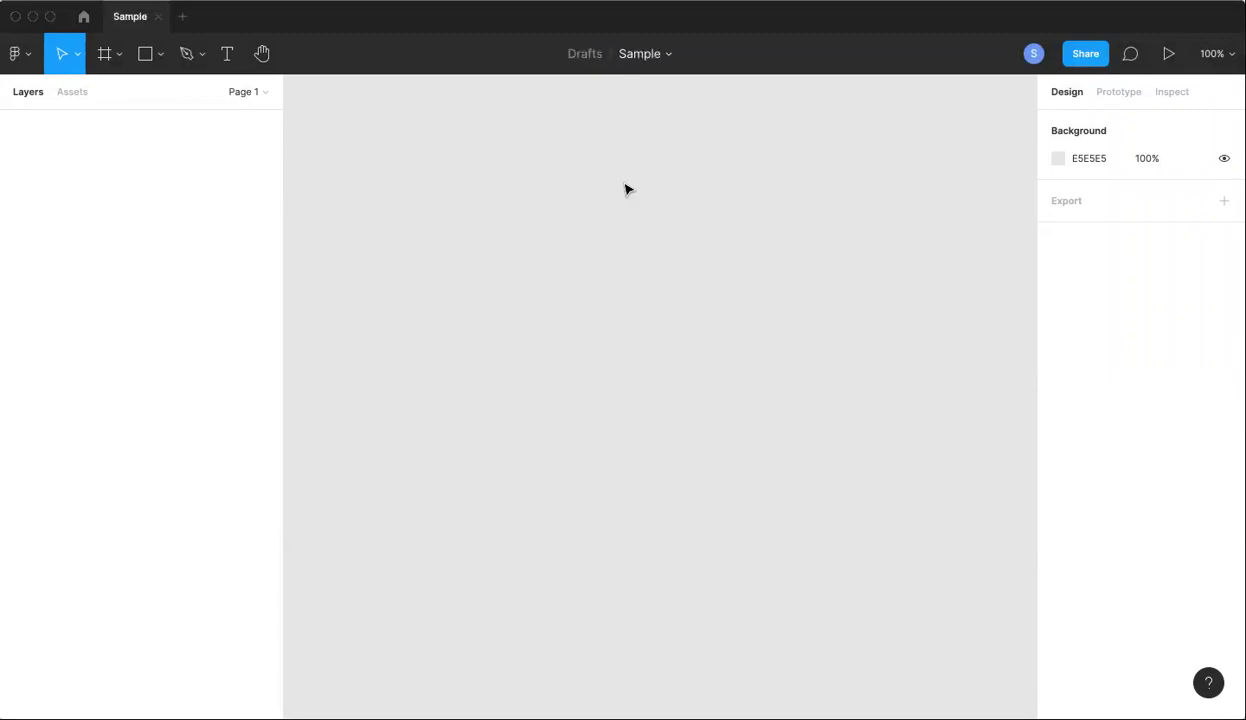
click(83, 17)
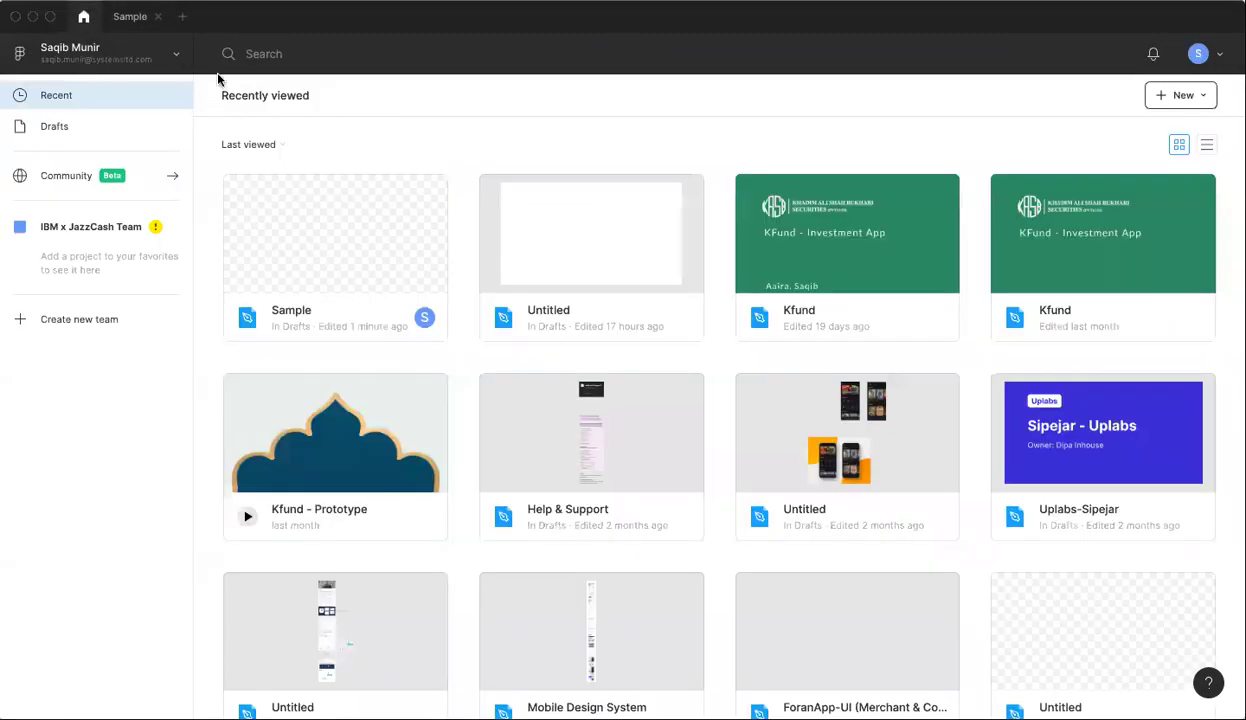
click(296, 313)
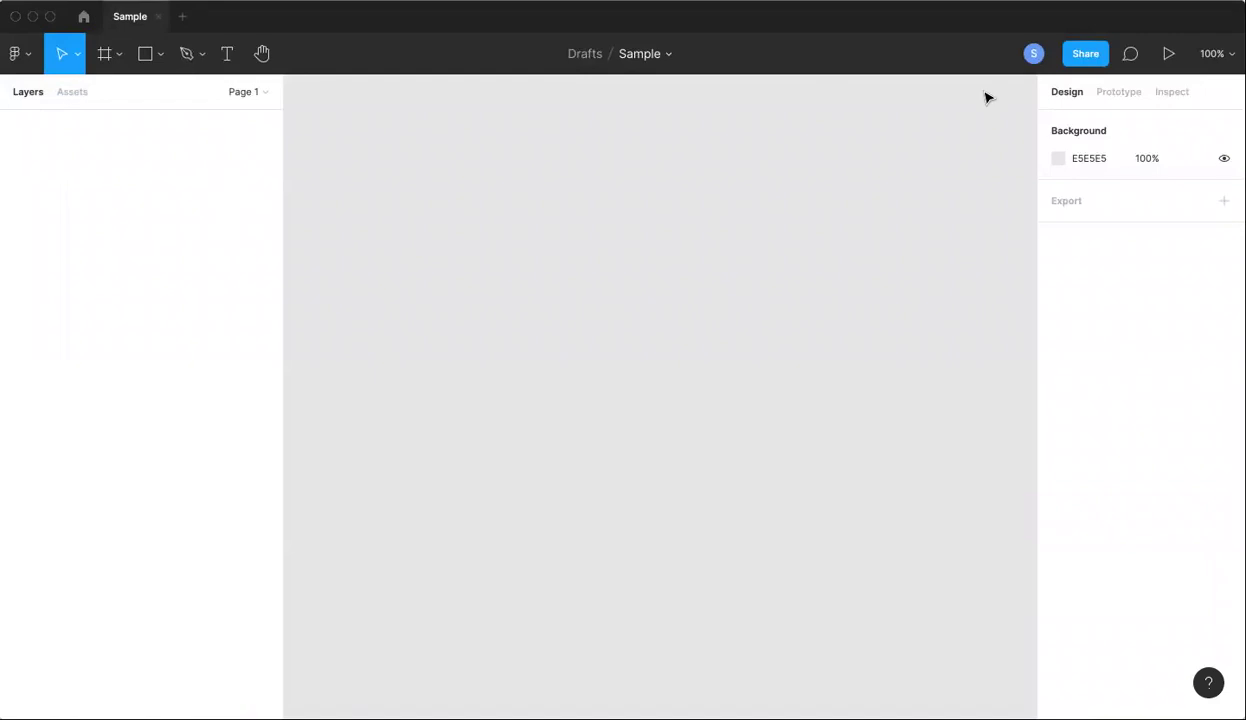
- Examine the commands offered in the main menu, from the File, Object and Arrange groups to Plugins
click(22, 56)
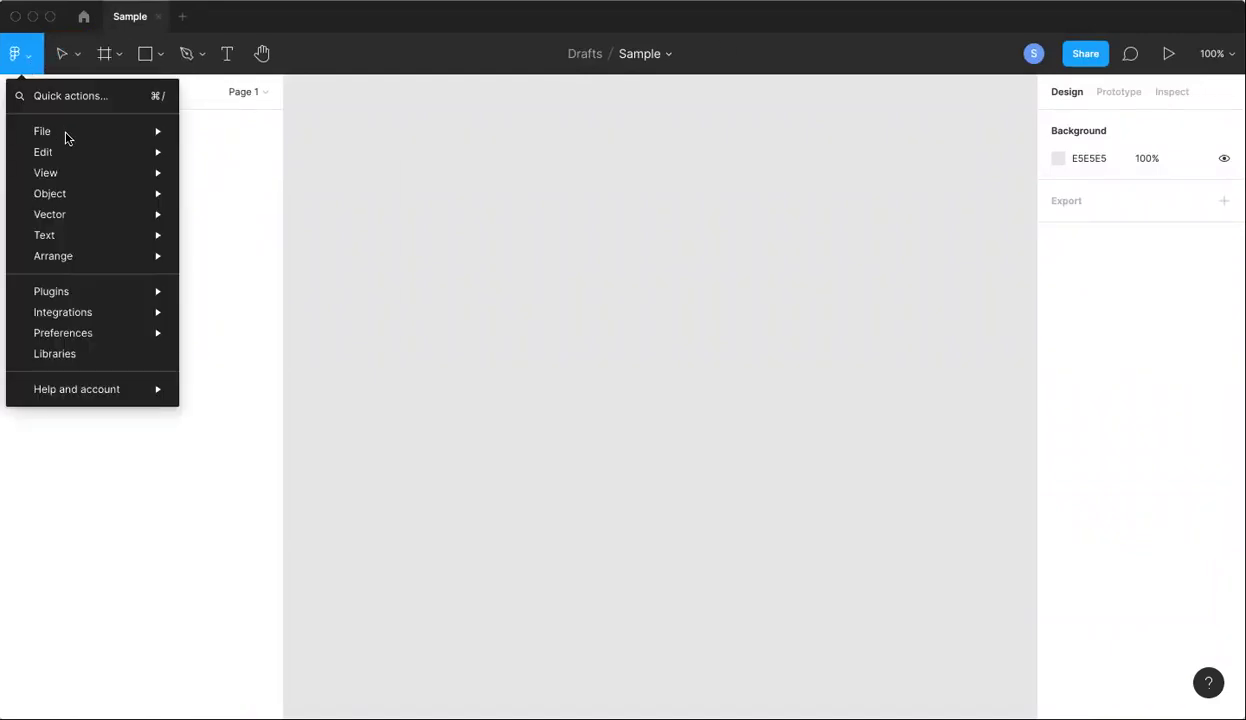
mouse_move(66, 131)
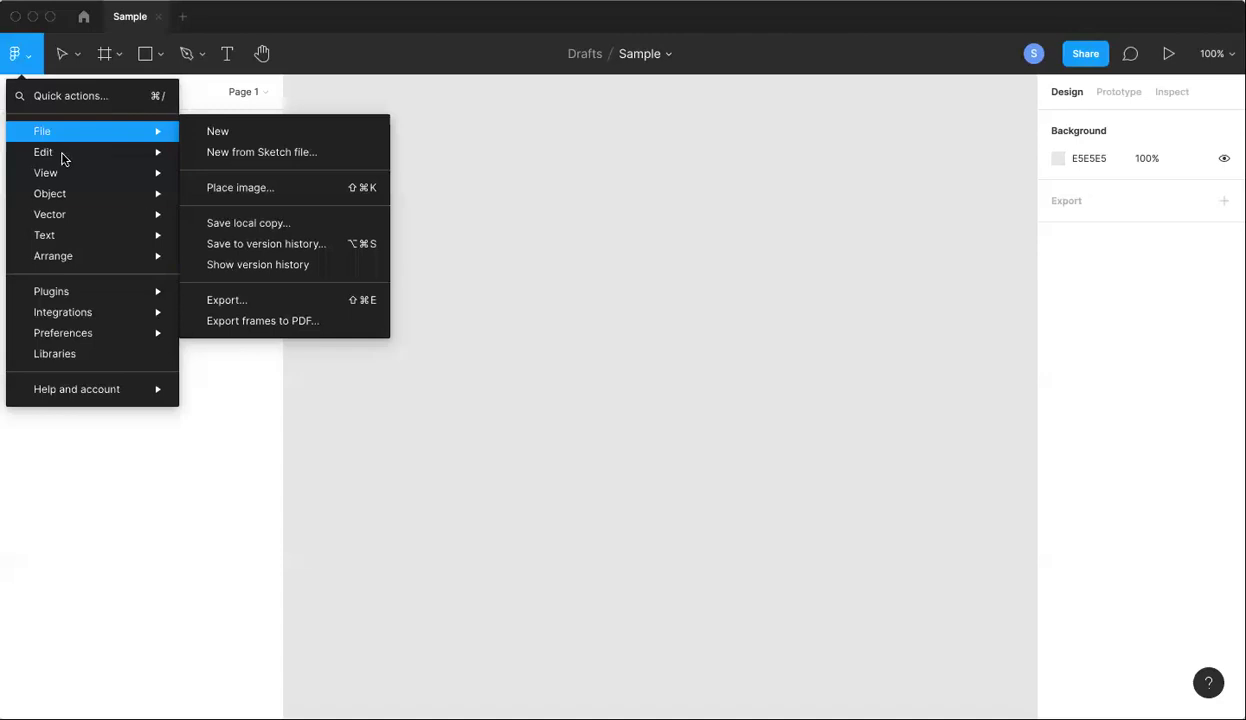
mouse_move(62, 158)
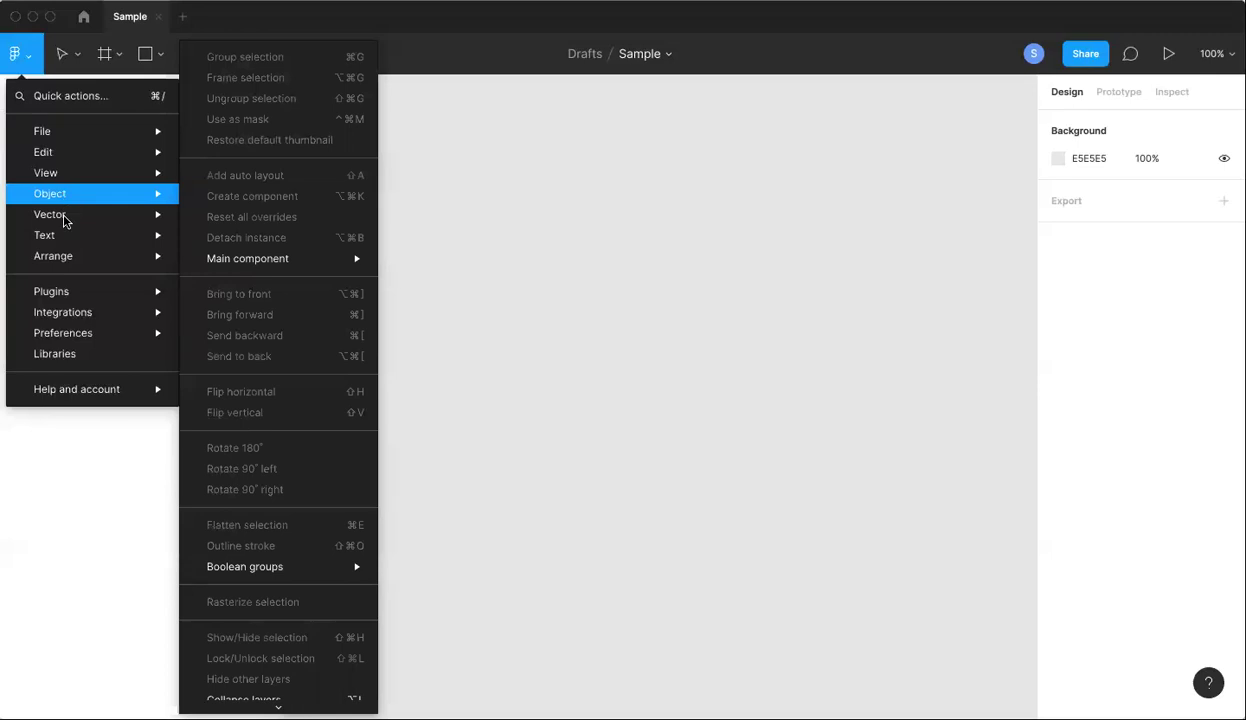
mouse_move(63, 240)
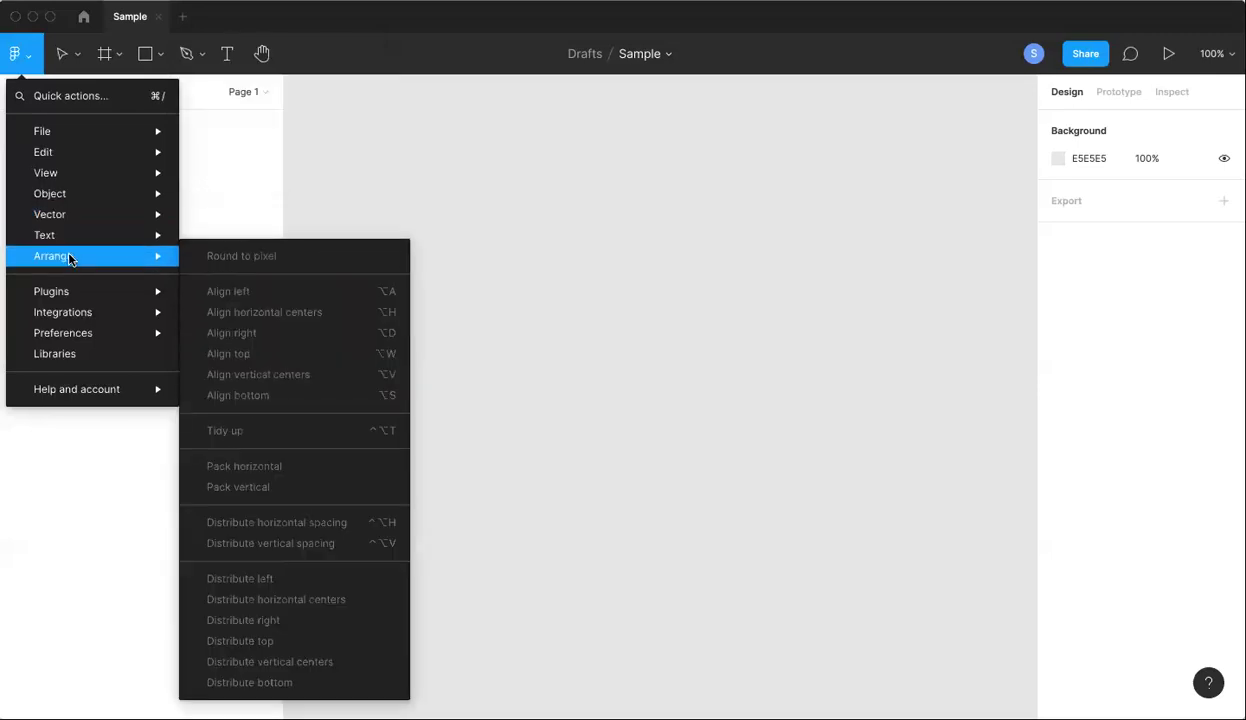
mouse_move(73, 295)
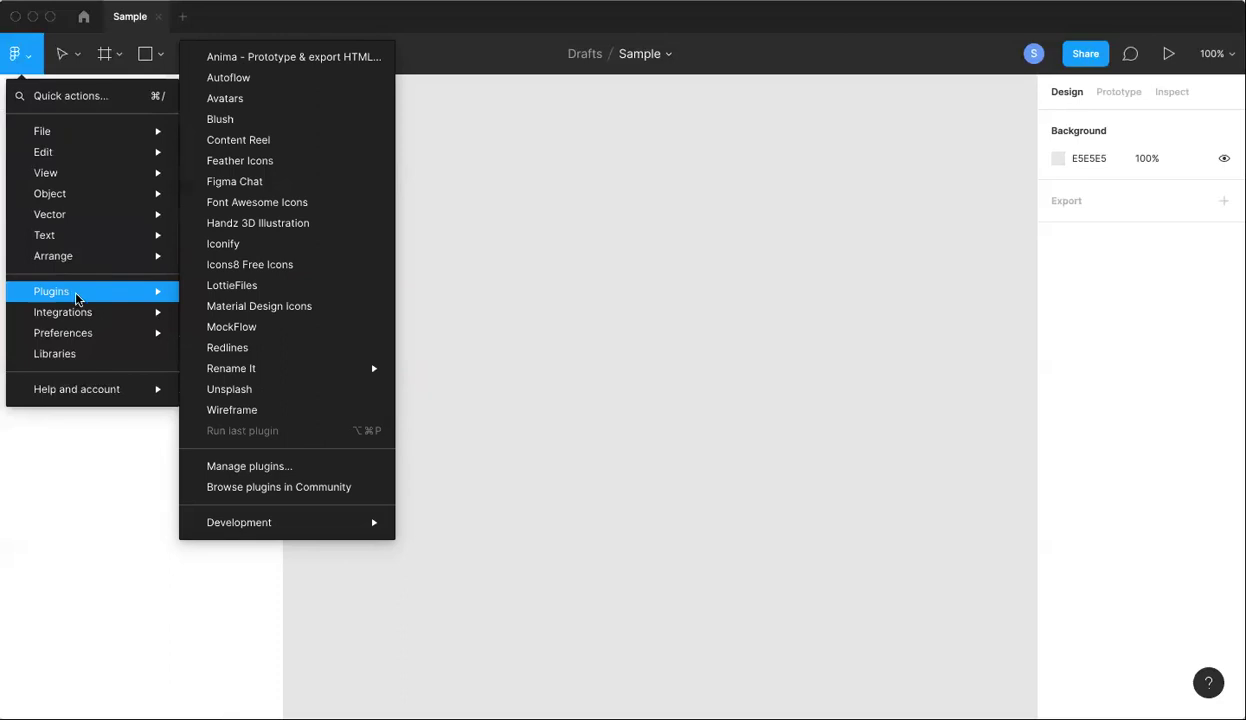
click(648, 297)
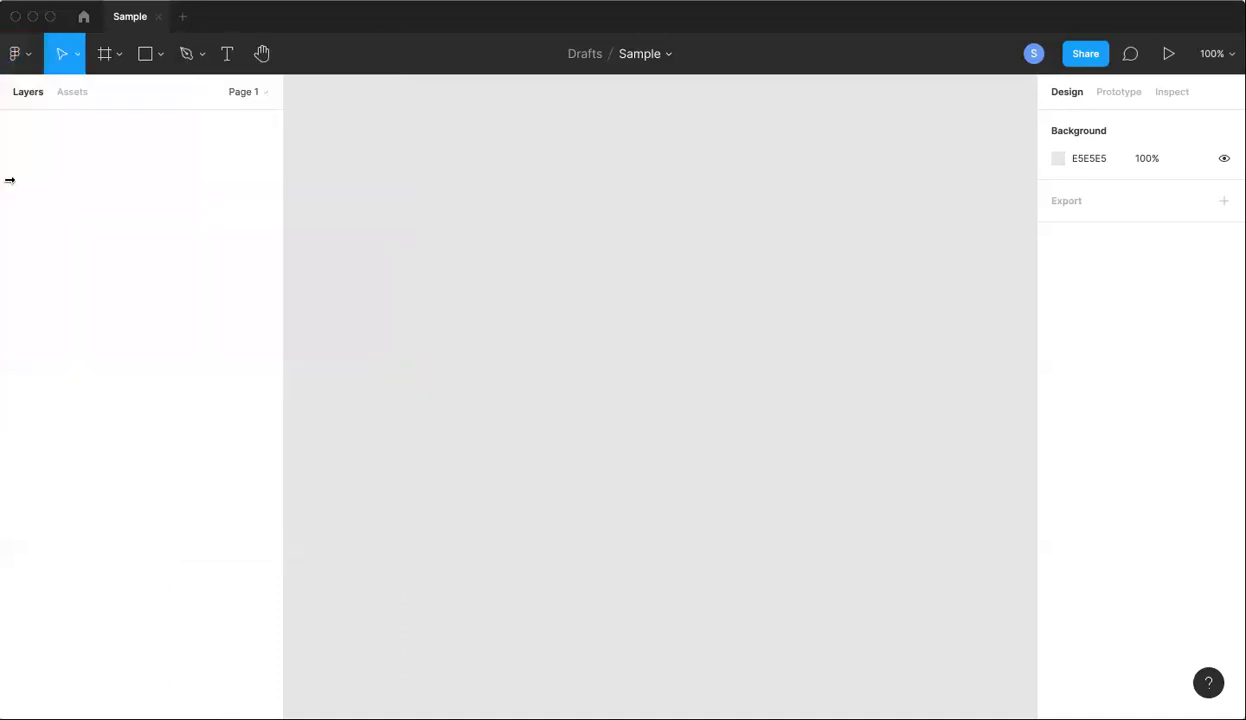
- Draw a landscape frame about 447 × 272 in the middle of the canvas
click(113, 56)
click(104, 96)
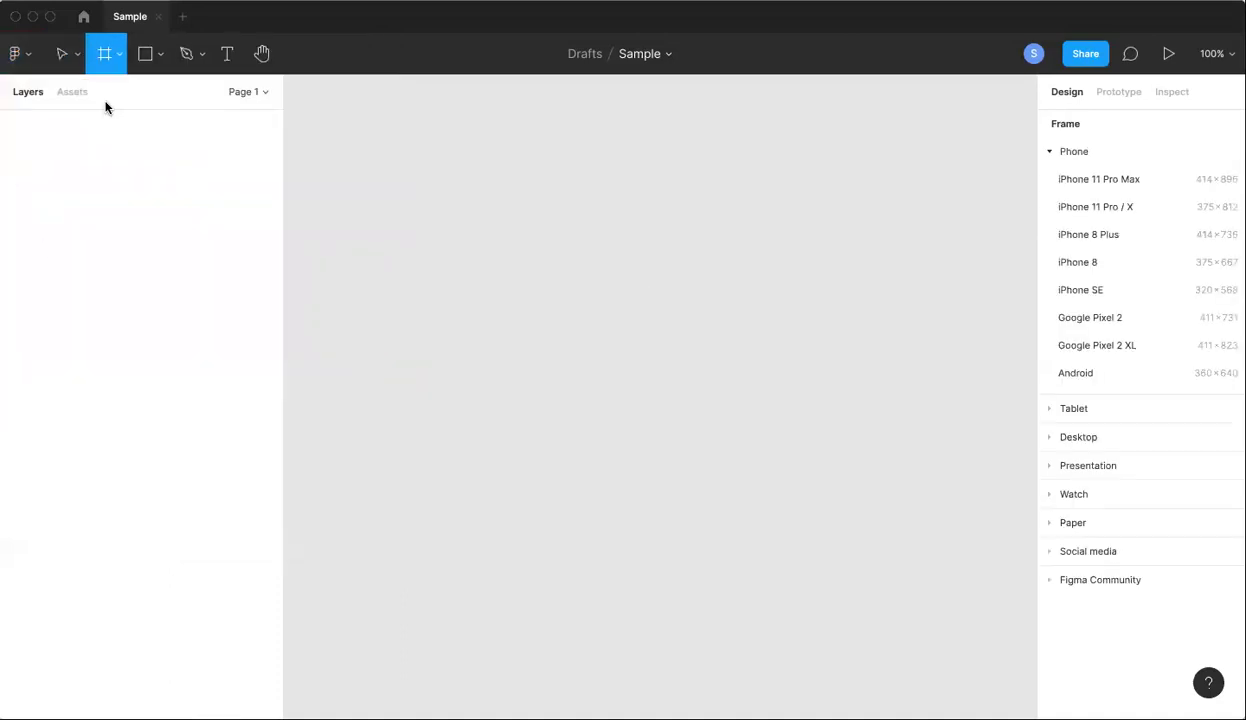
drag(399, 226, 784, 462)
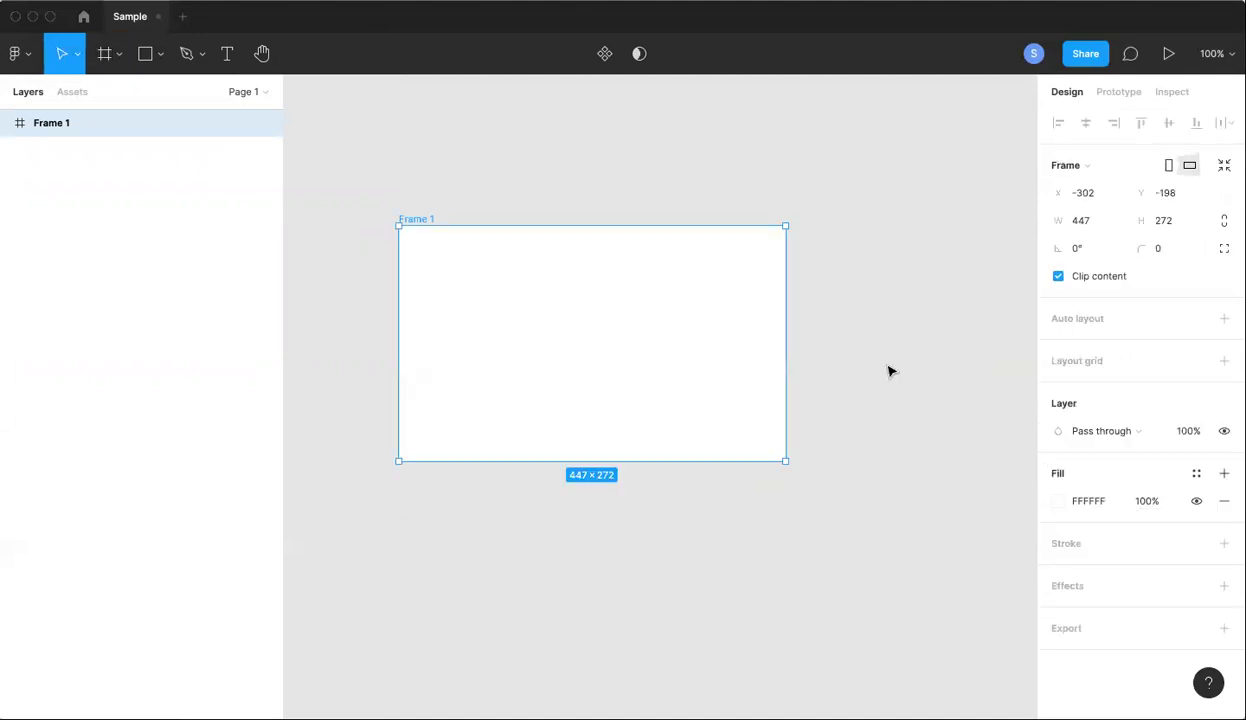
scroll(890, 370, up, 5)
scroll(890, 370, down, 4)
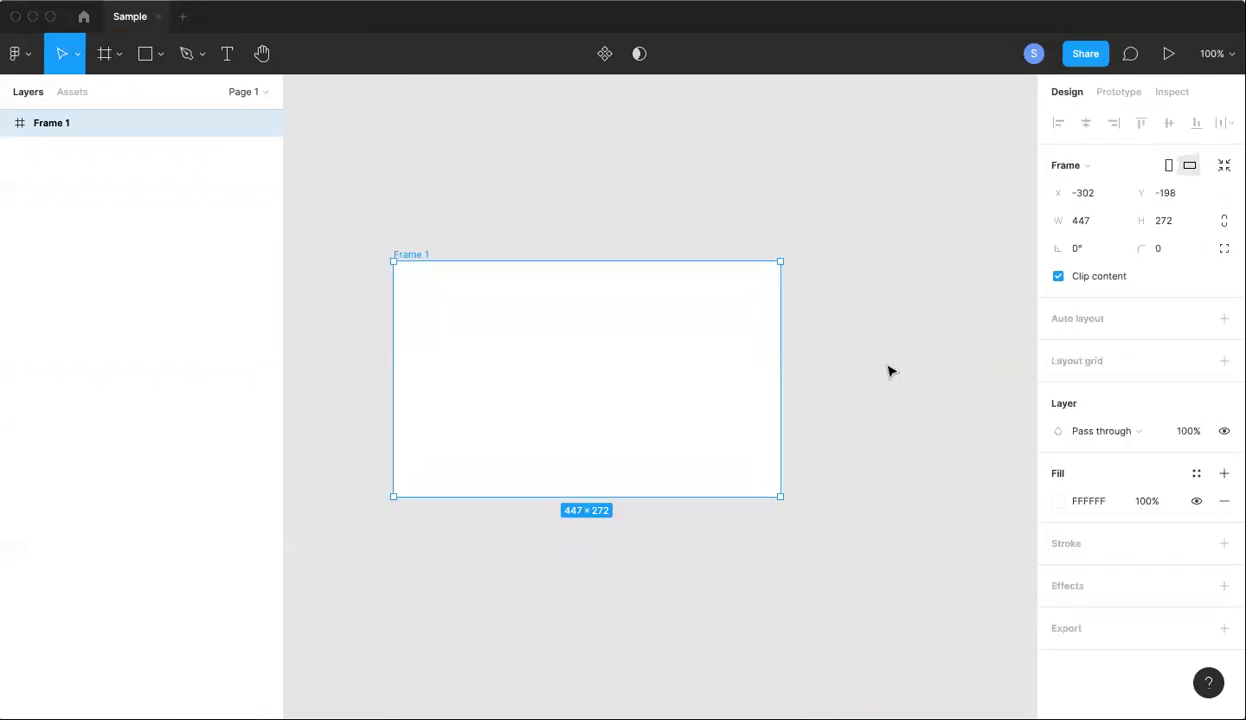
- Resize the frame with the Desktop 1440 × 1024 preset
click(1093, 165)
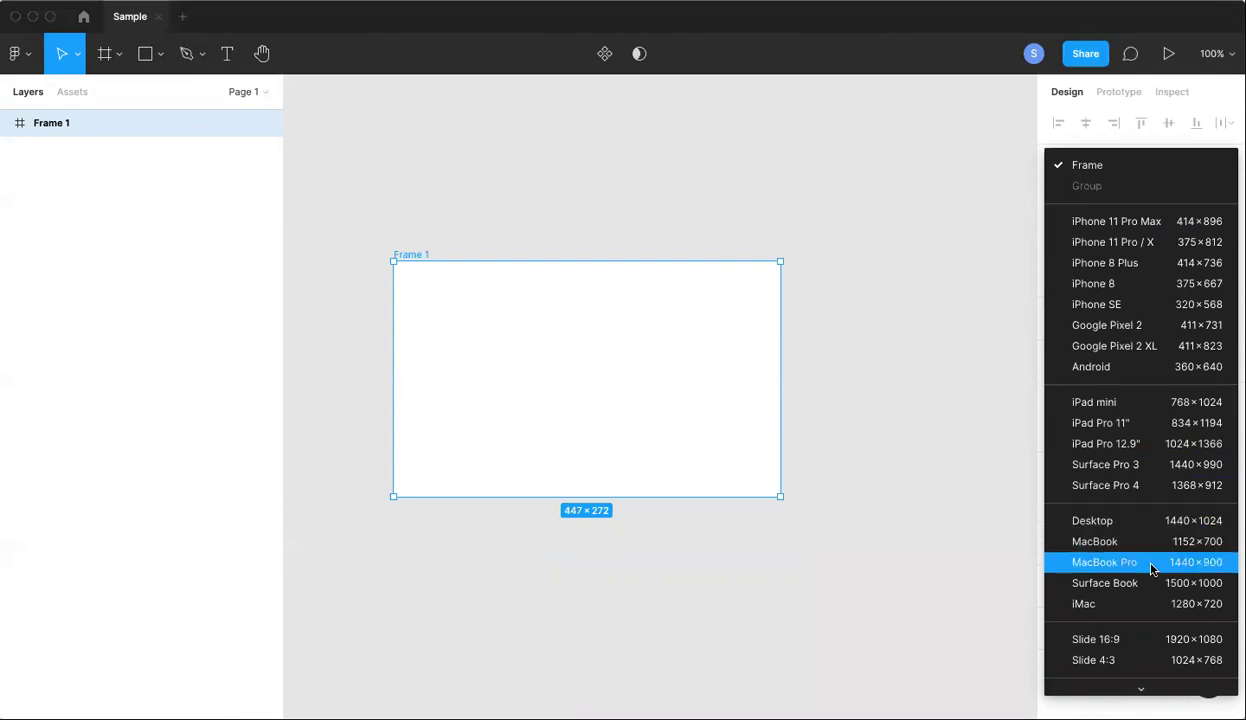
scroll(1135, 600, down, 5)
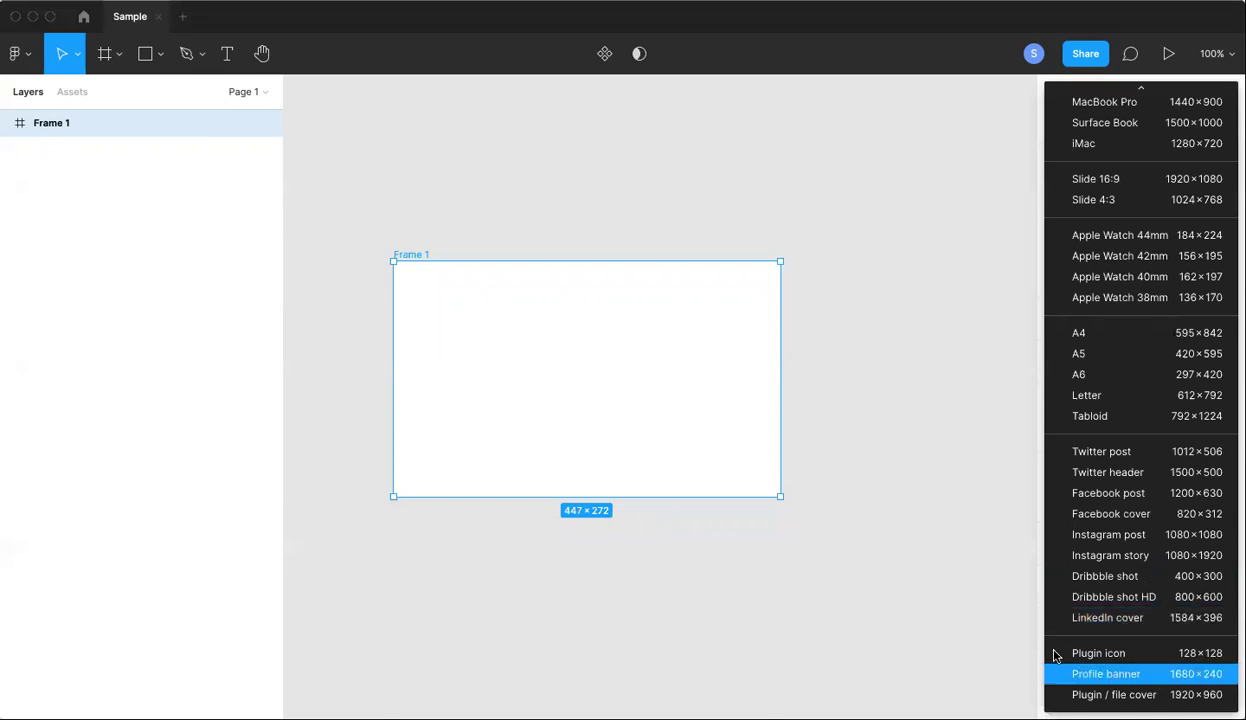
scroll(1140, 478, up, 5)
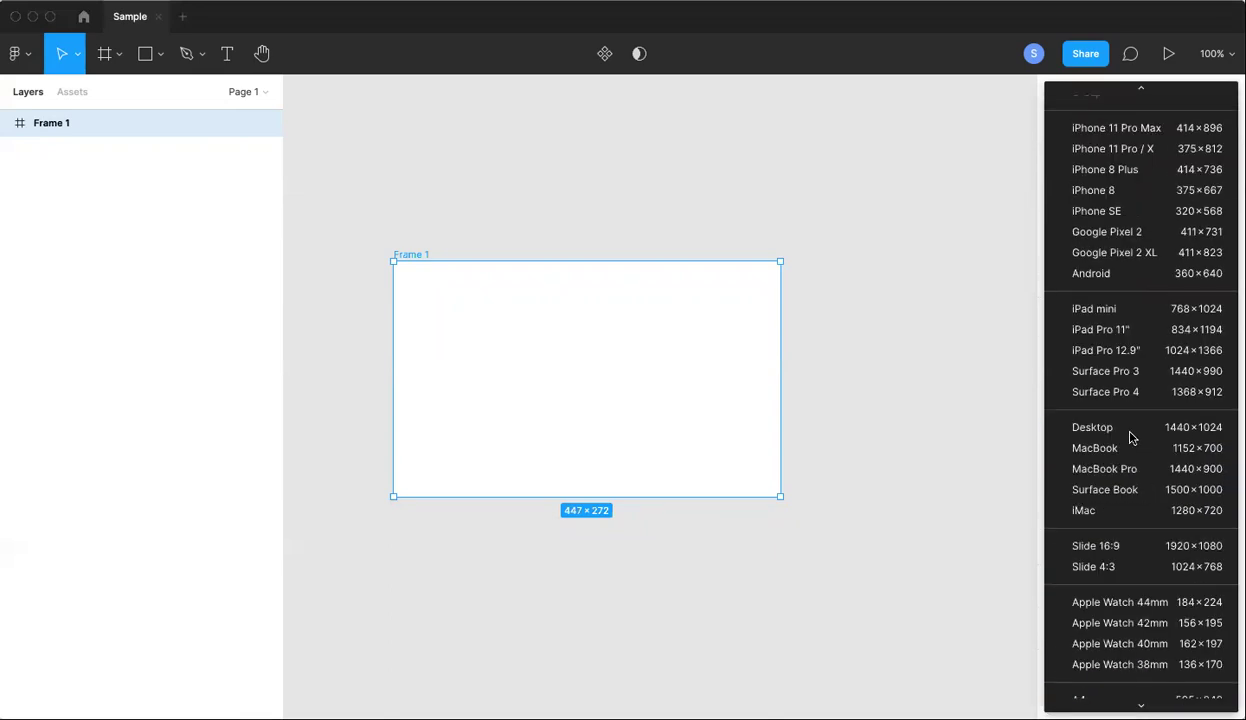
click(1131, 428)
scroll(631, 322, down, 5)
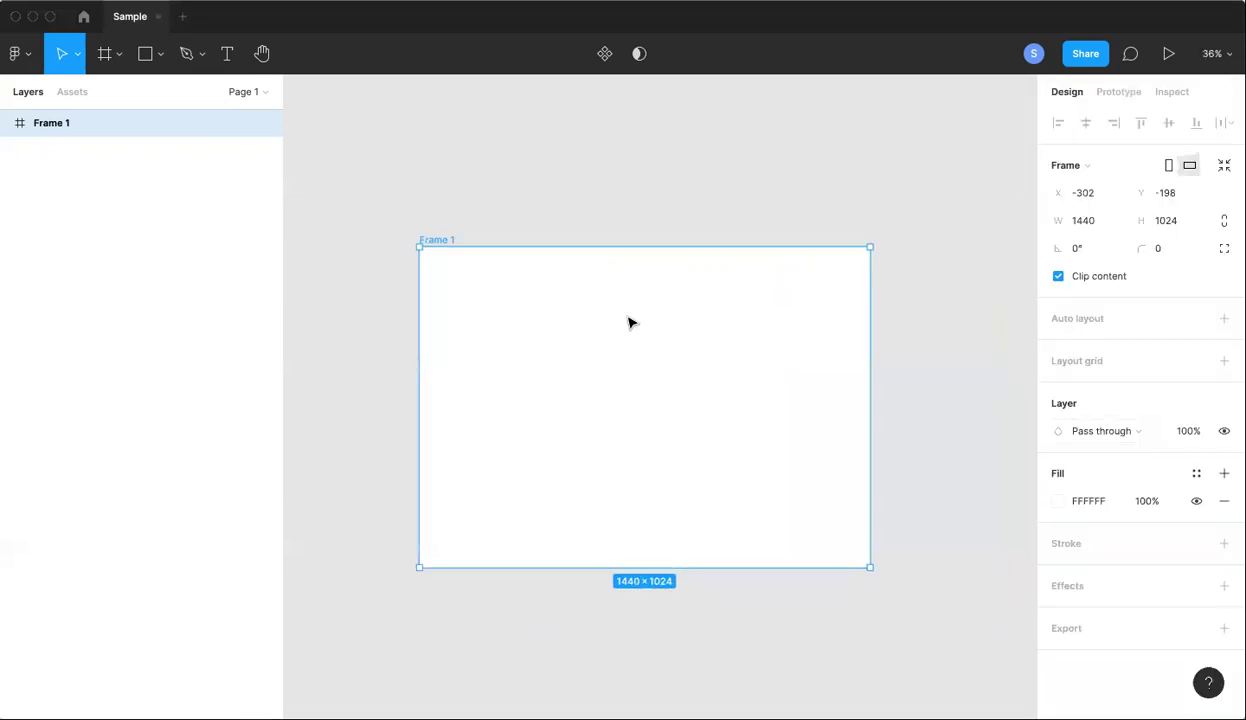
scroll(585, 321, up, 3)
scroll(581, 320, down, 3)
scroll(381, 311, left, 2)
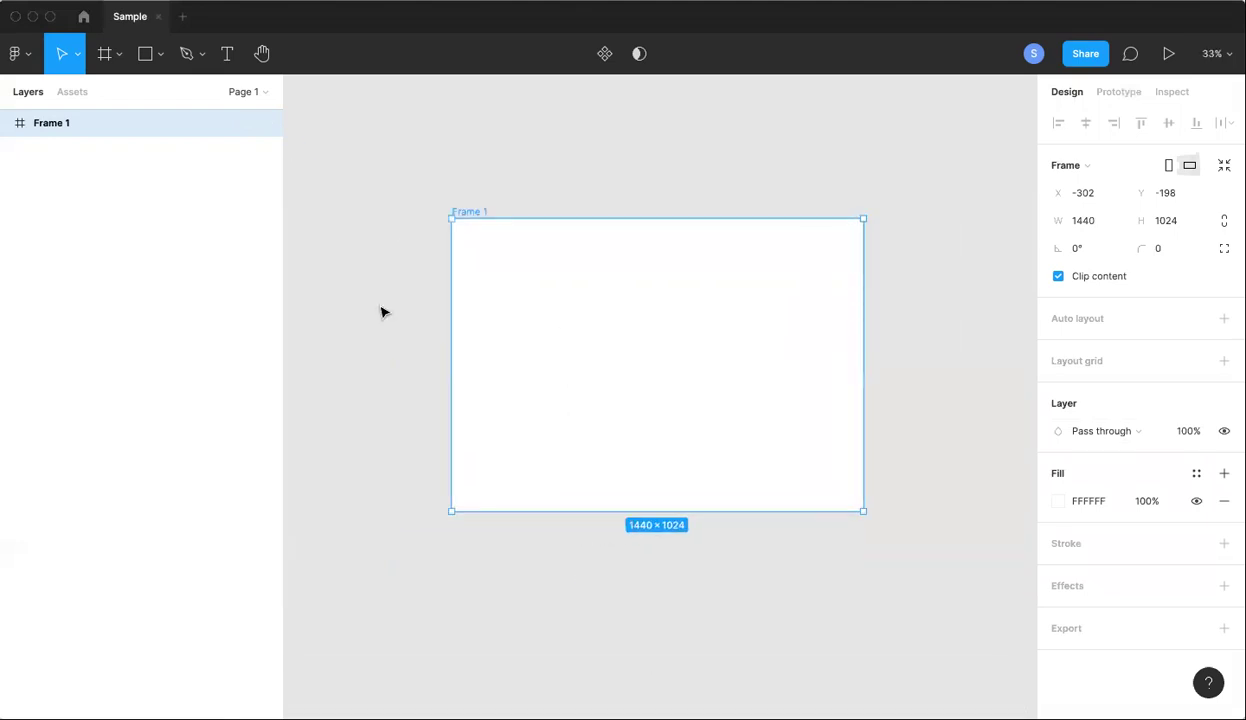
click(381, 311)
click(561, 283)
scroll(561, 283, up, 2)
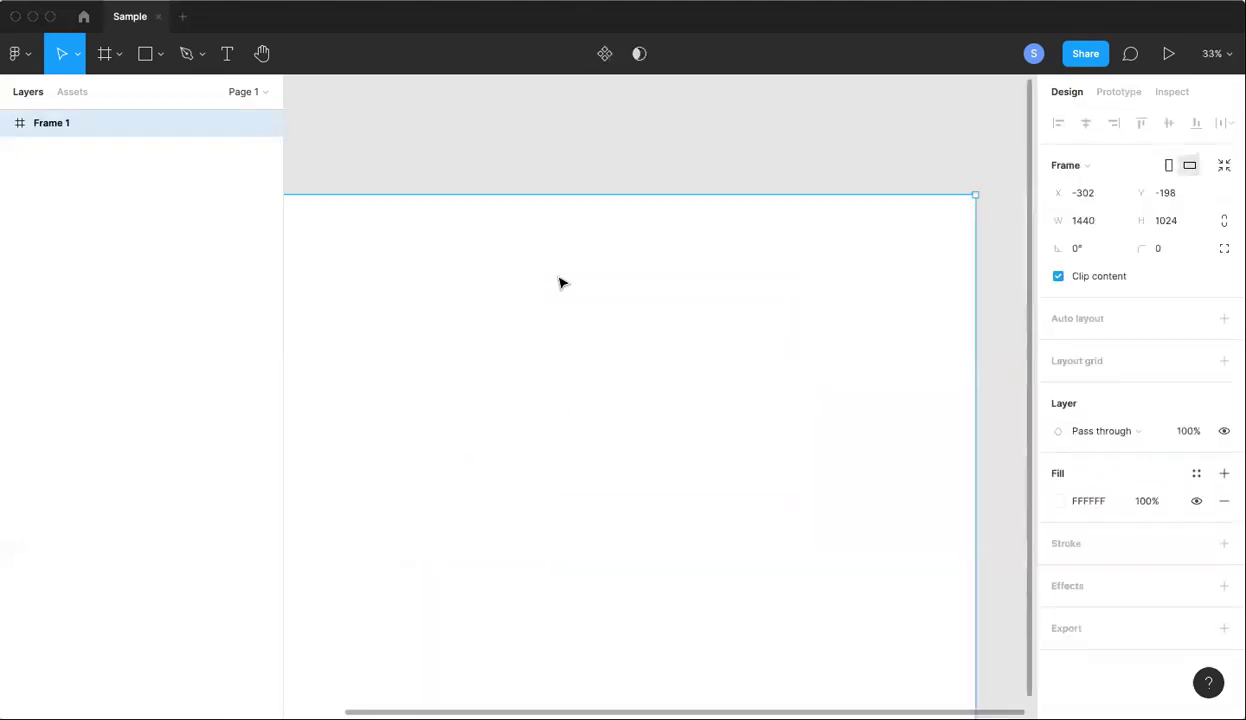
scroll(561, 283, down, 3)
click(587, 184)
scroll(587, 184, up, 3)
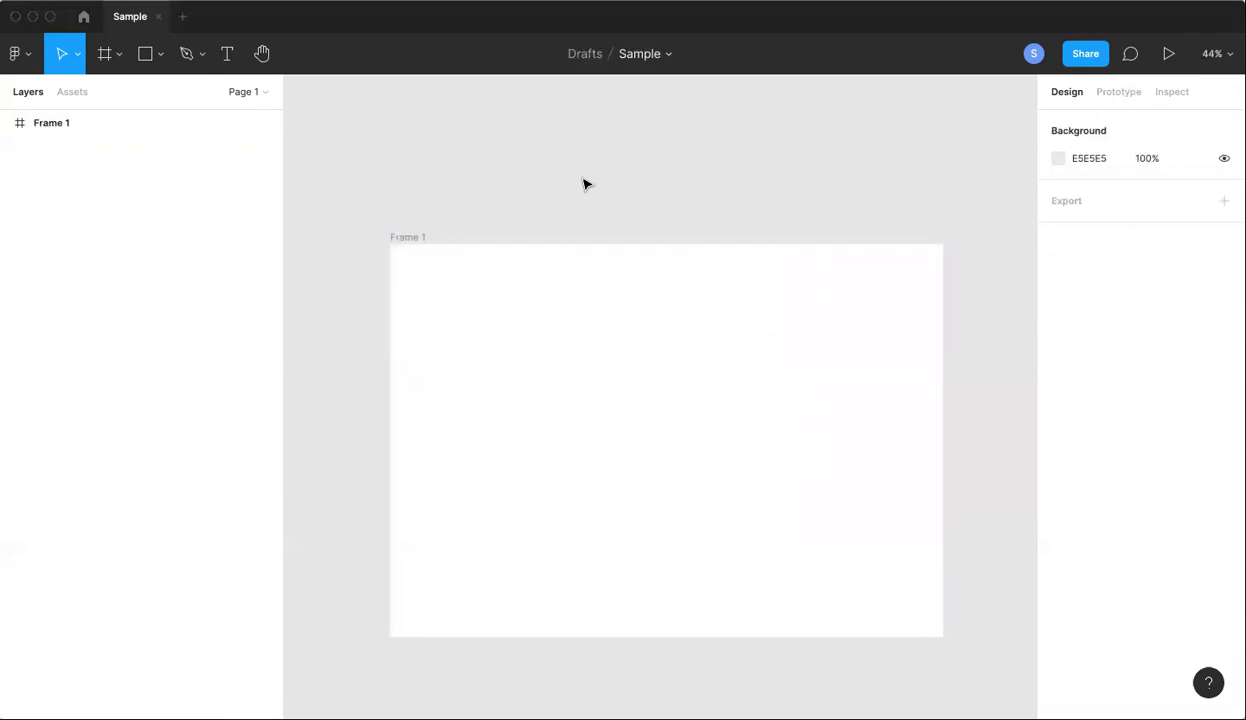
- Examine the available shape tools, the Pen and Pencil options and the Text tool
click(160, 56)
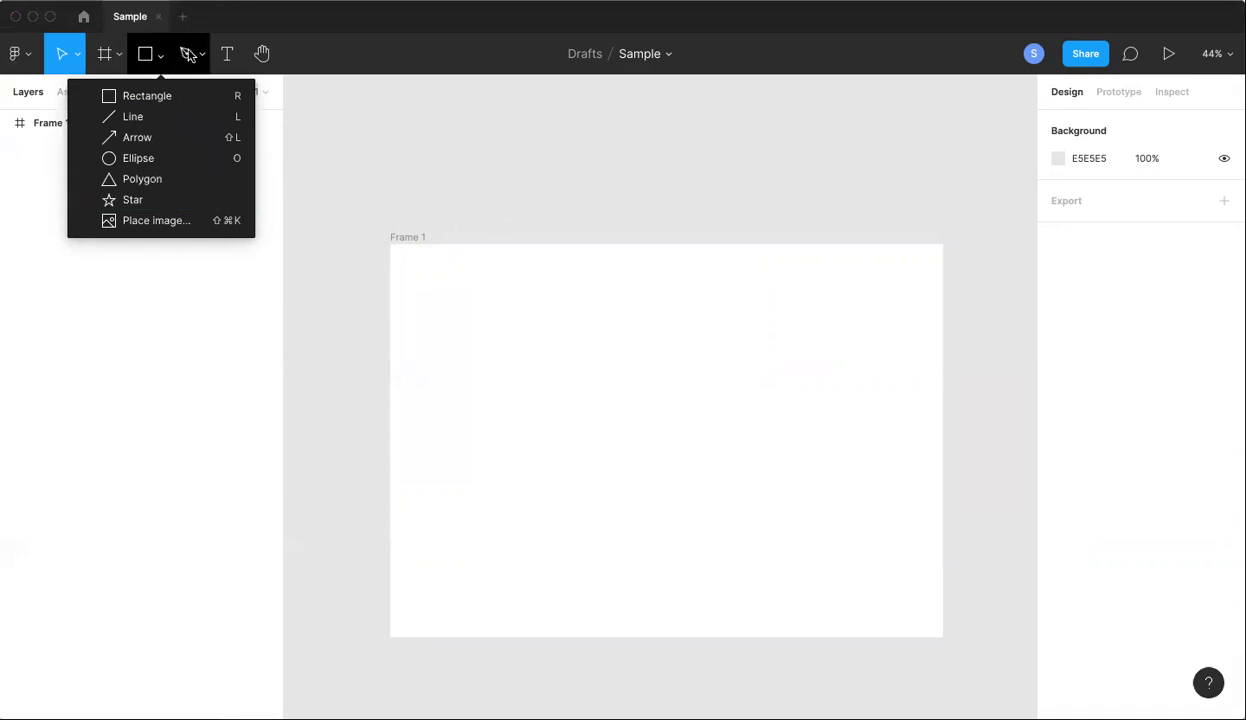
click(187, 54)
click(202, 55)
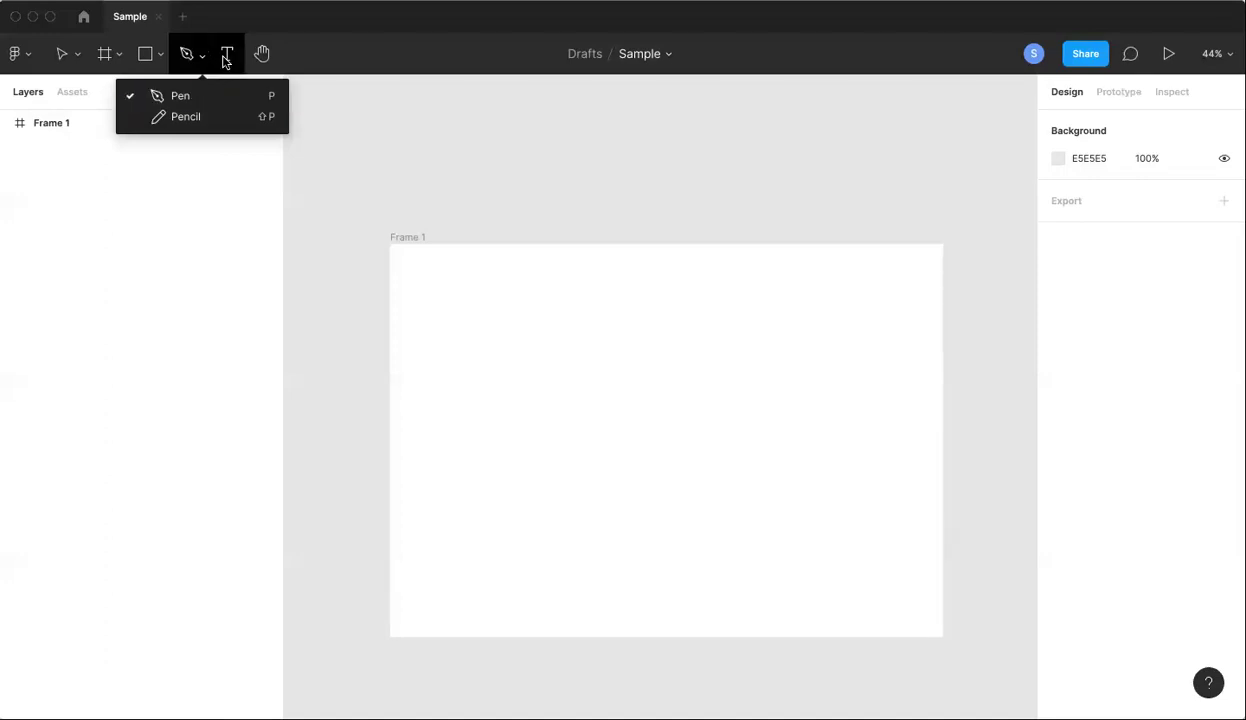
click(225, 60)
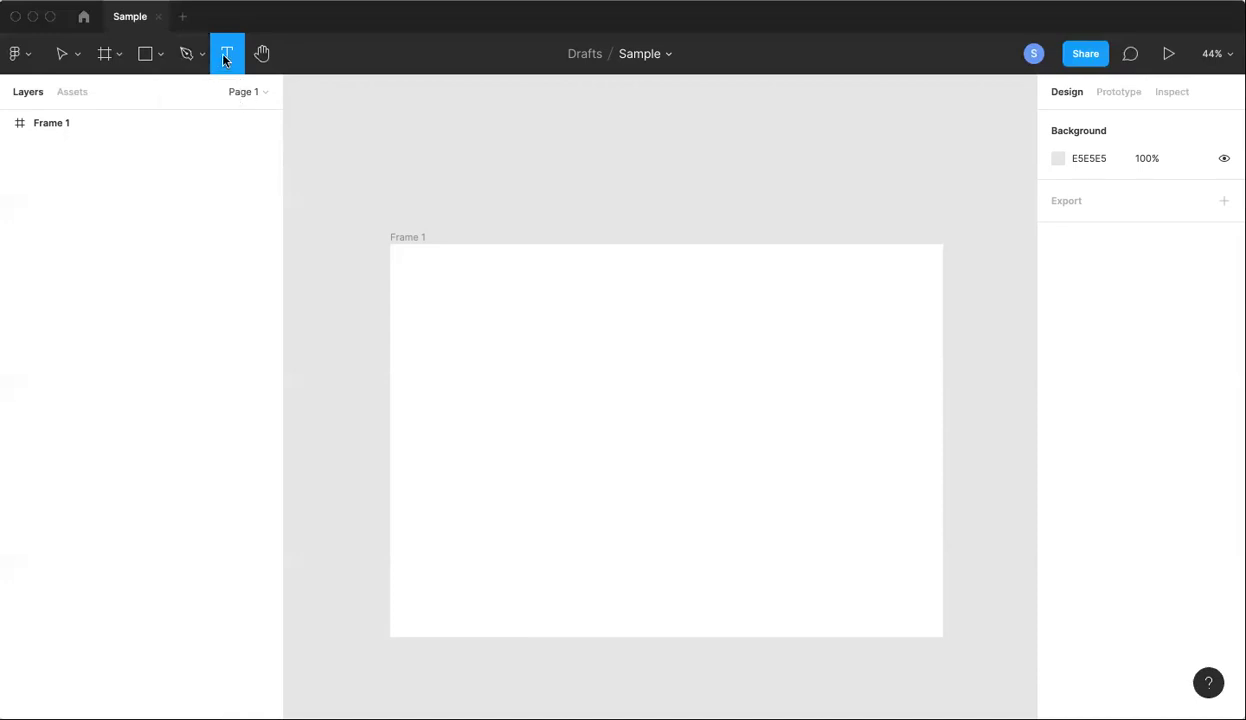
- Draw a 720 × 1024 rectangle covering the left half of the frame from its top-left corner
click(157, 57)
click(147, 95)
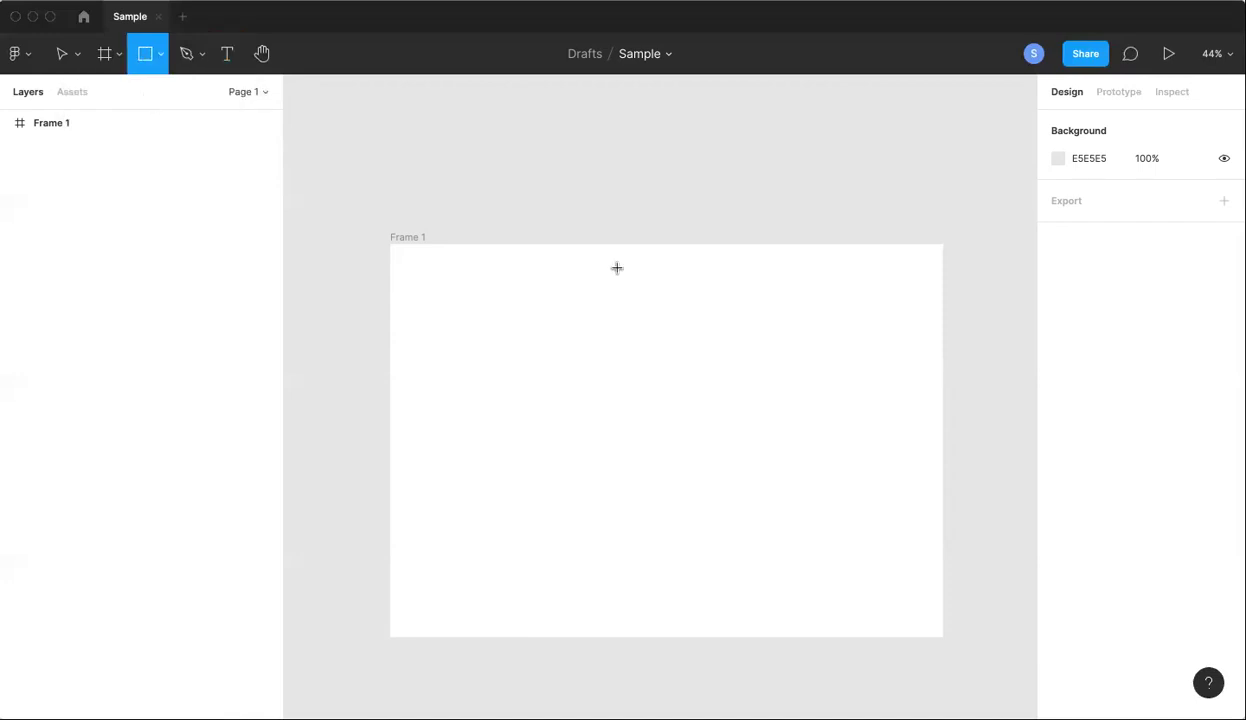
scroll(598, 281, down, 2)
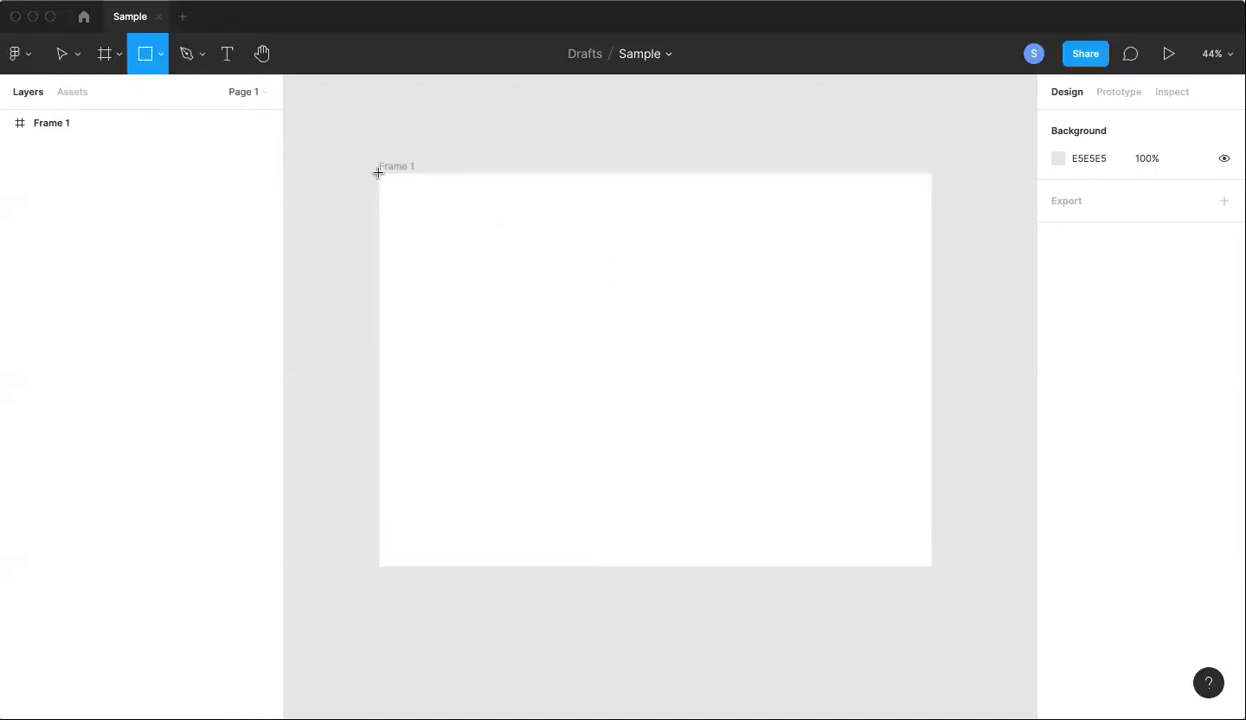
drag(637, 490, 592, 570)
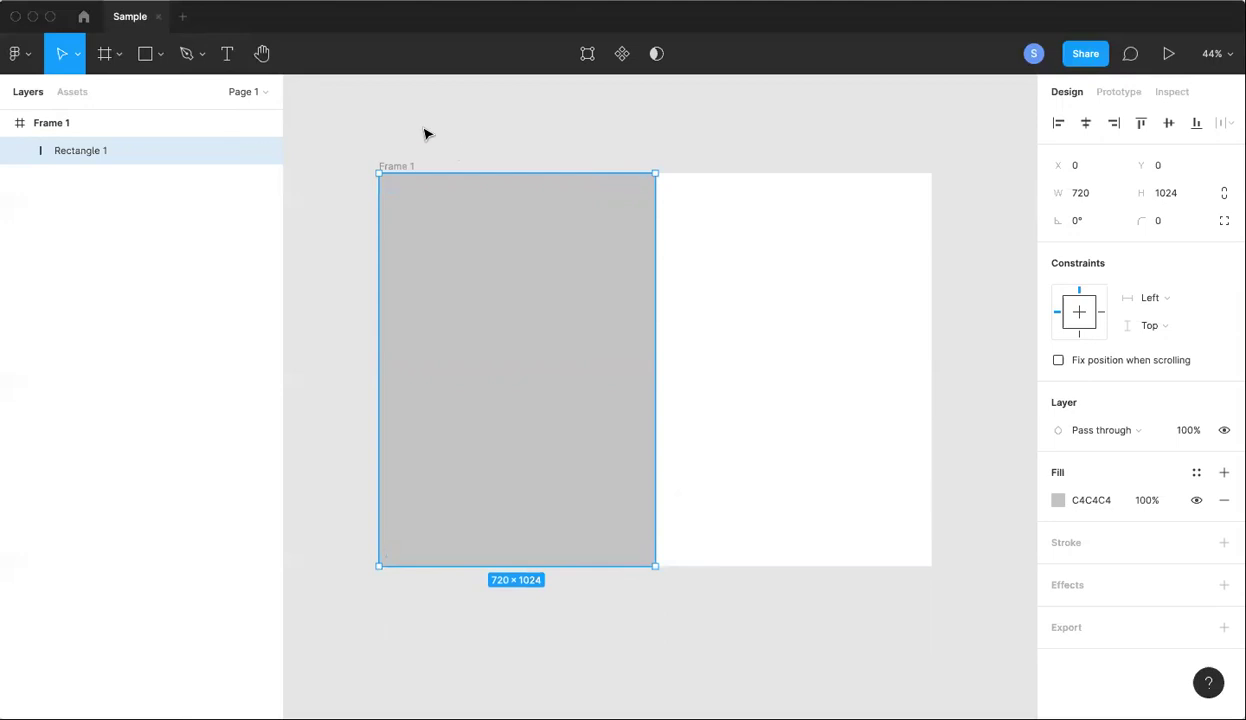
- Add a layout grid to the Desktop-size frame and set its grid size to 8
scroll(424, 133, up, 3)
scroll(424, 133, right, 2)
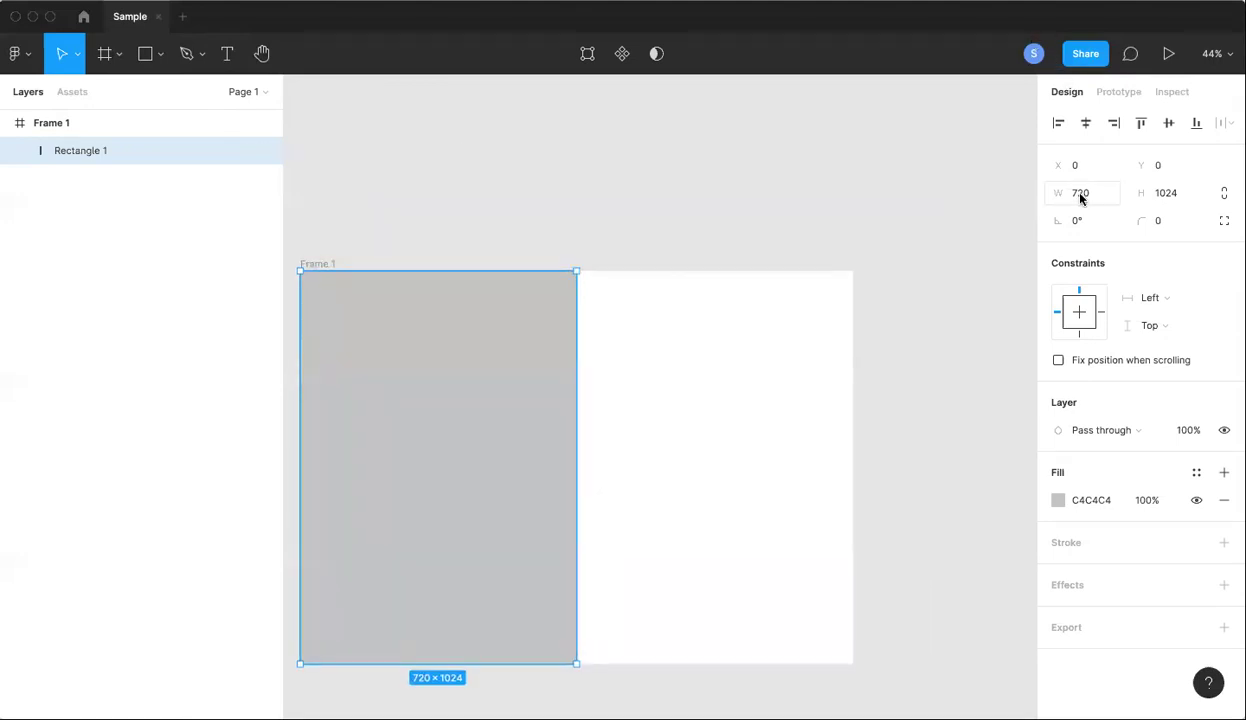
click(330, 268)
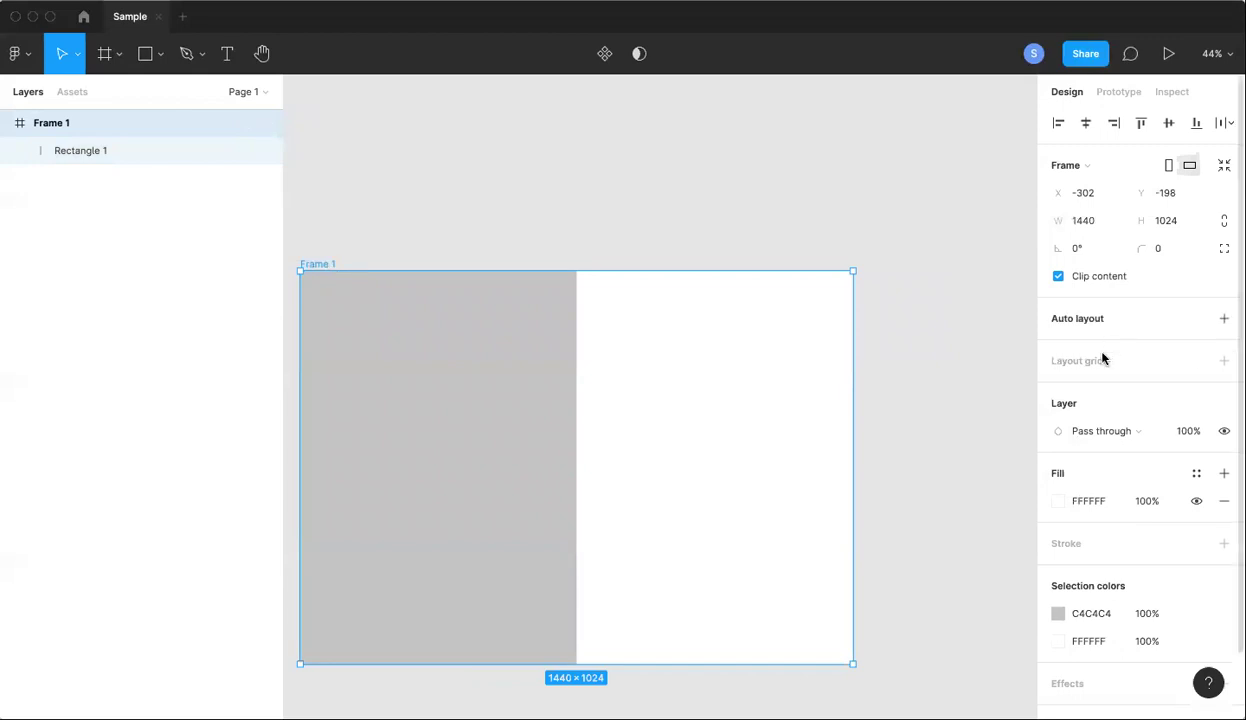
click(1196, 362)
click(1197, 363)
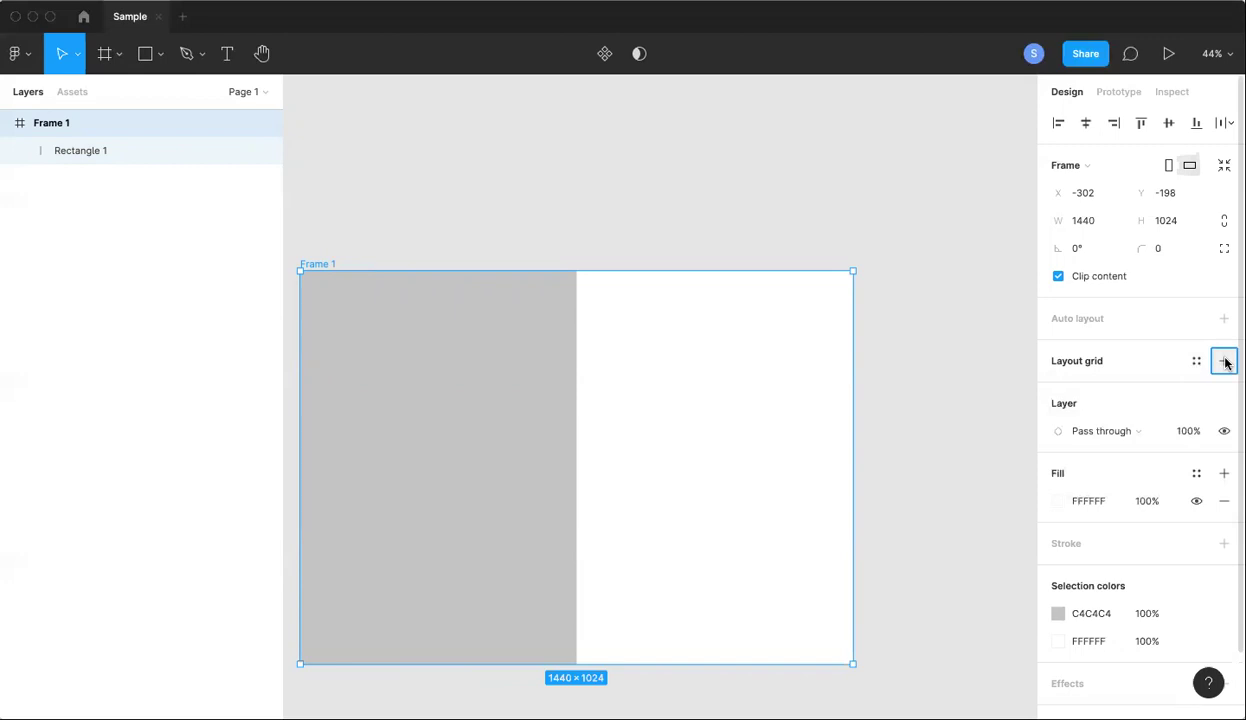
click(1224, 362)
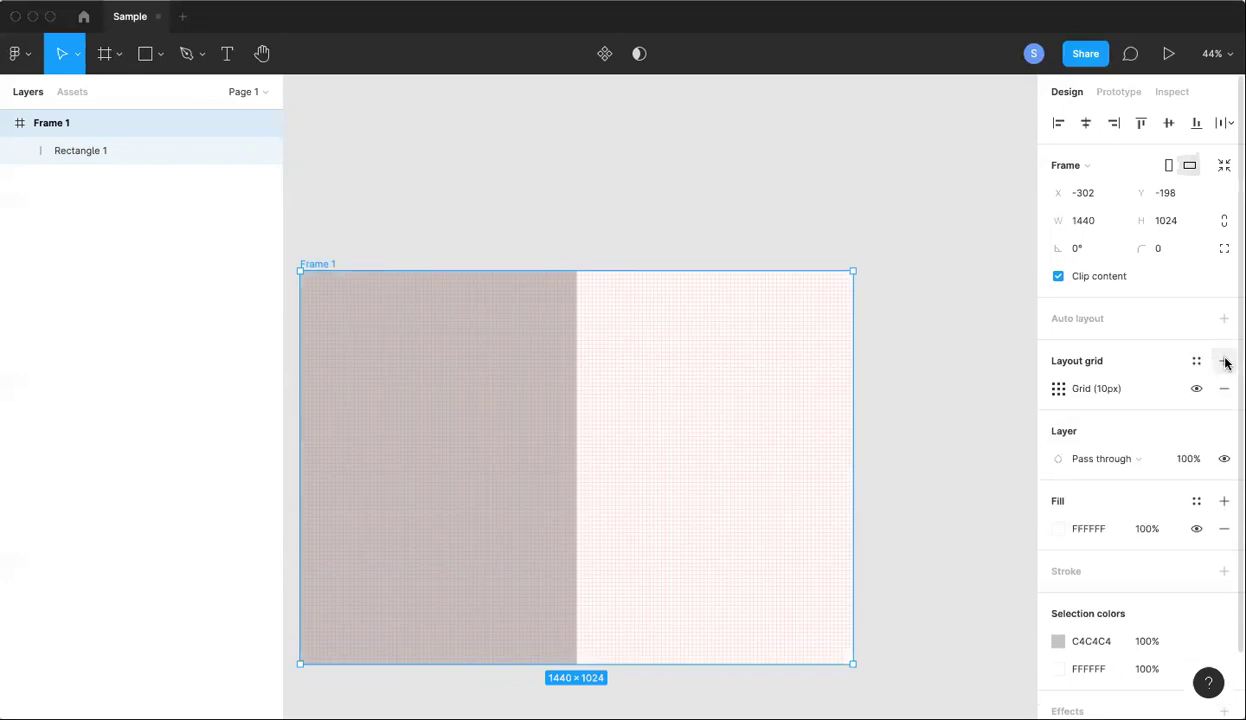
click(1058, 389)
text(8)
key(Return)
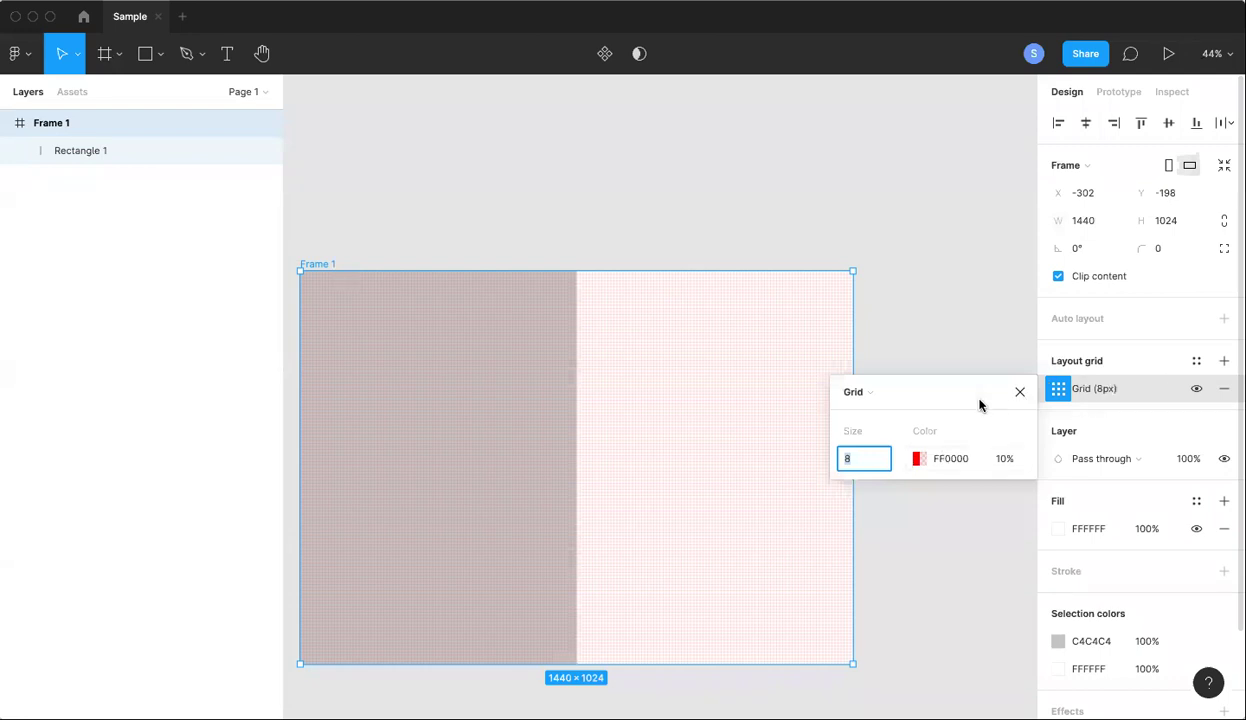
- Change the frame's layout grid to Columns with a count of 12
click(853, 393)
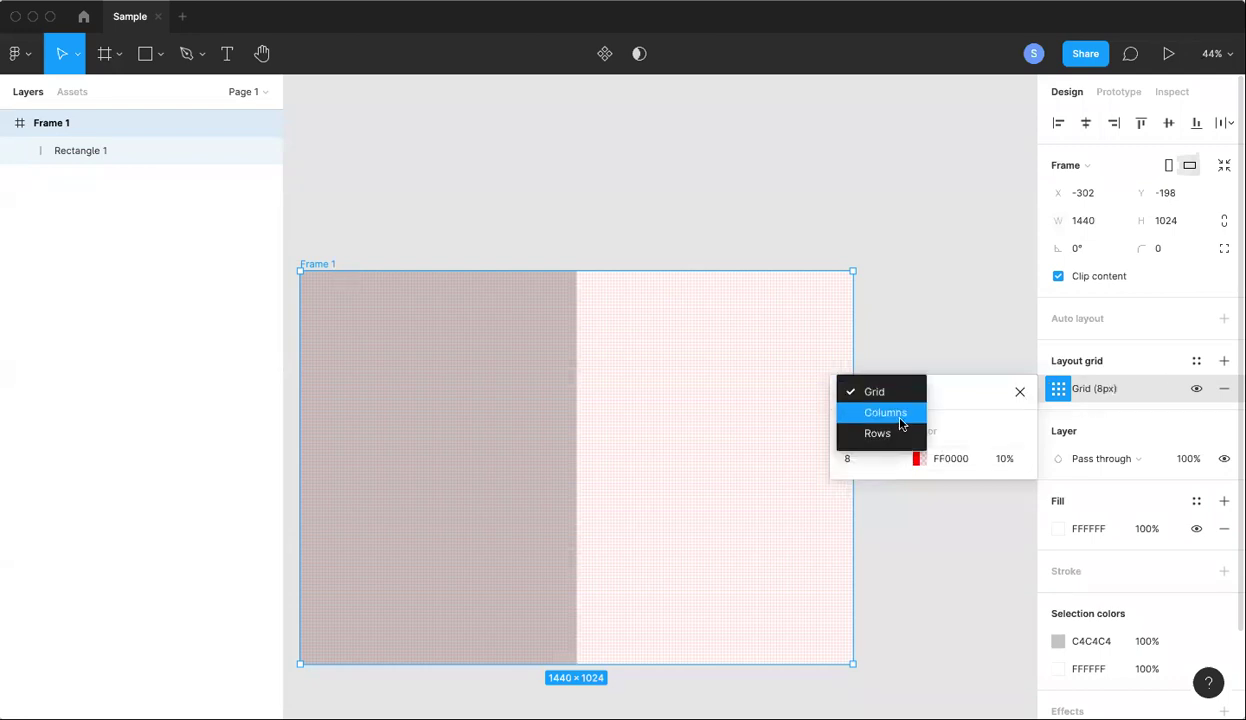
click(900, 423)
click(862, 459)
key(BackSpace)
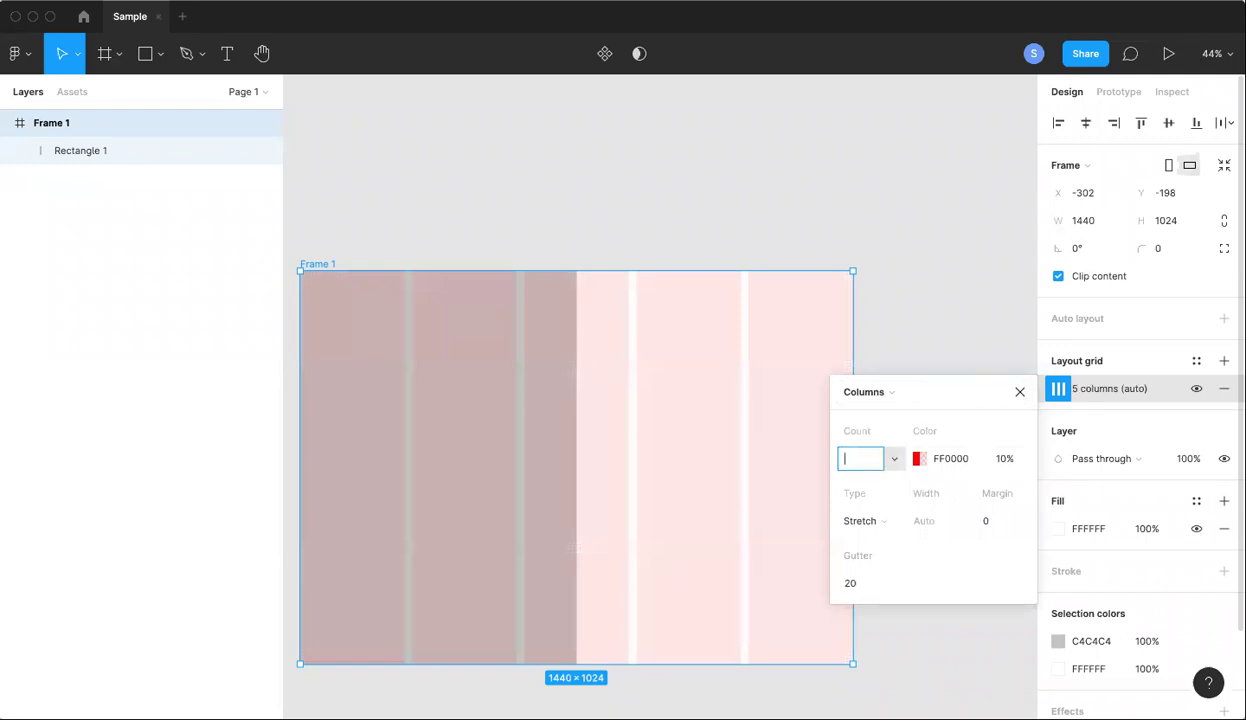
key(Return)
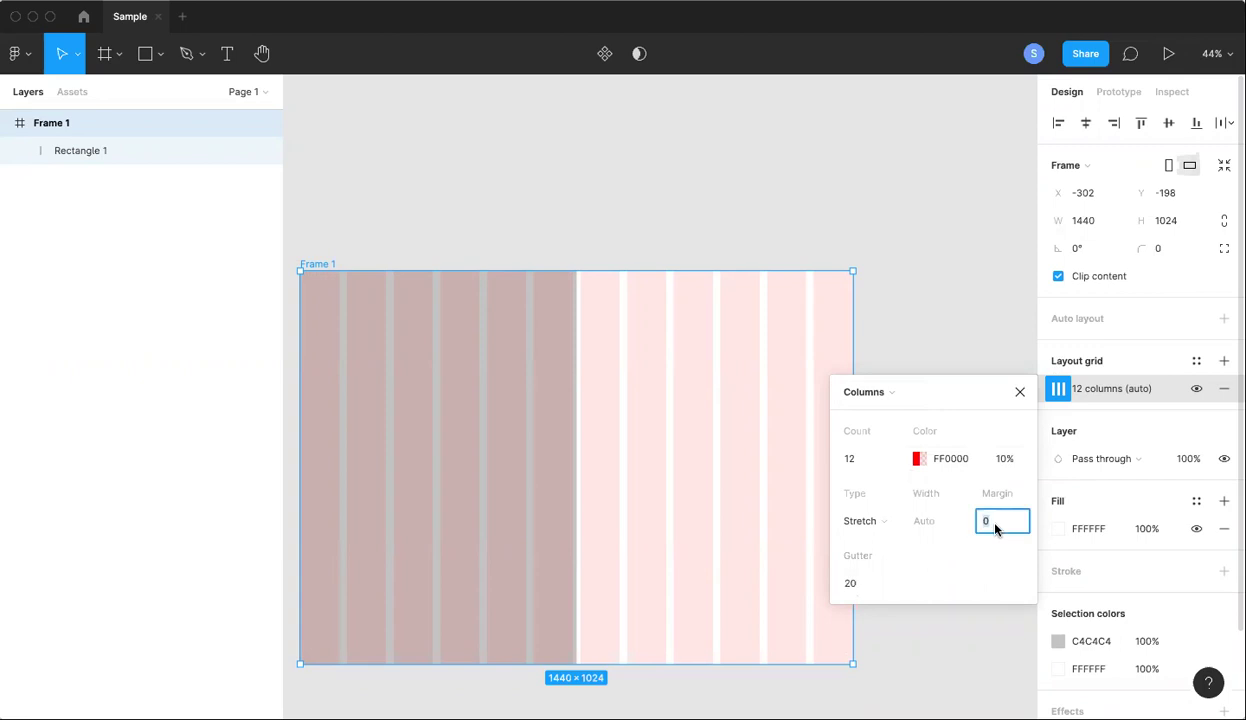
- Set the column grid's margin to 50 and raise it in steps of 10 to 150
text(50)
key(Return)
key(shift+Up)
key(shift+Up)
key(shift+Up)
key(shift+Up)
key(shift+Up)
key(shift+Up)
key(shift+Up)
key(shift+Up)
key(shift+Up)
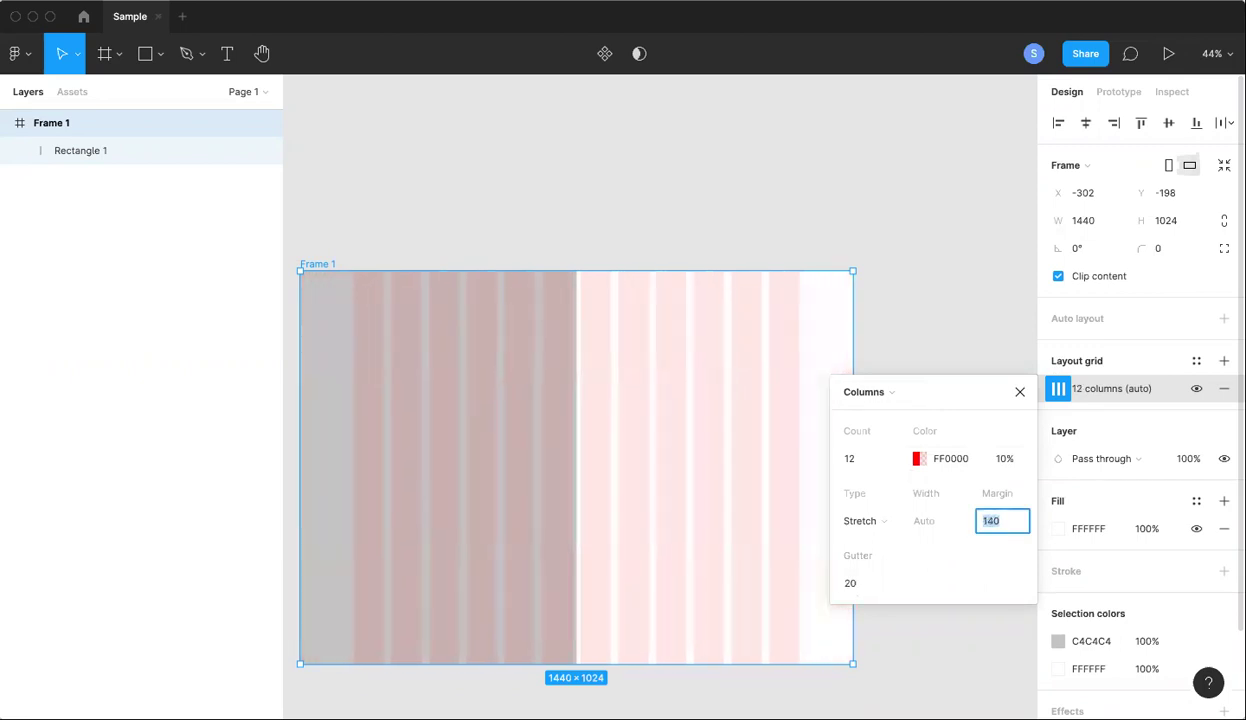
key(shift+Up)
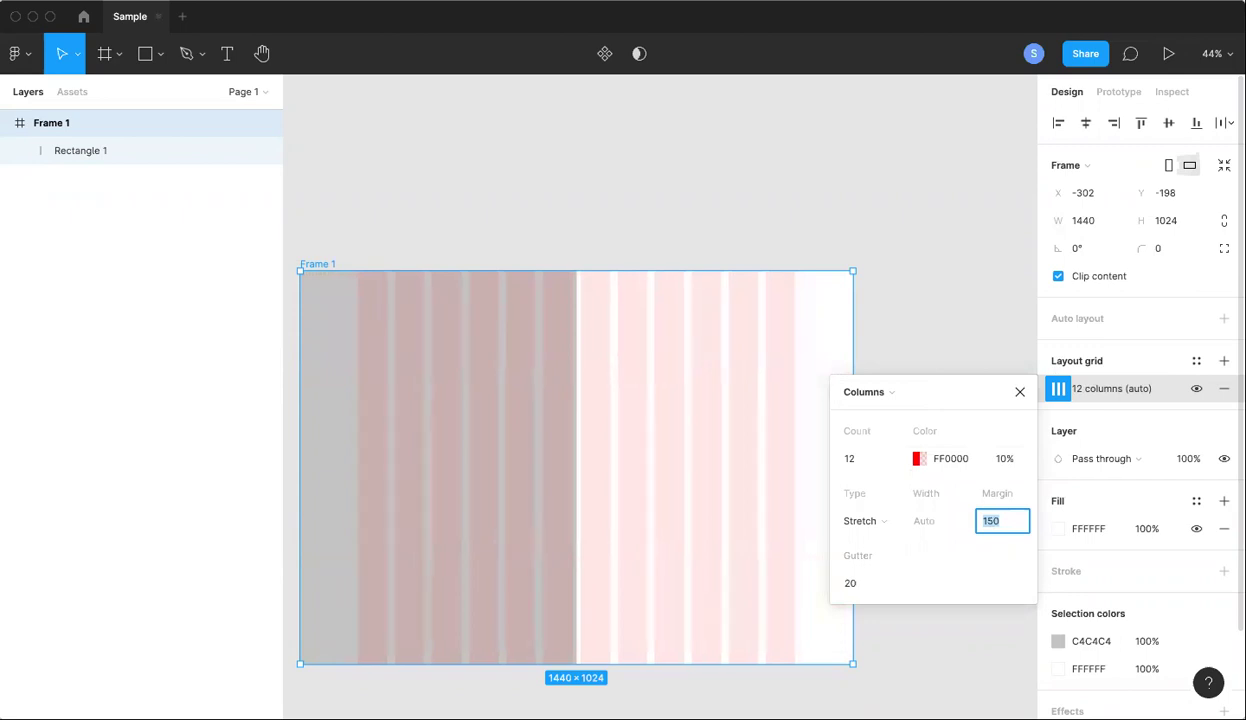
- Try the Center and Left types for the column grid, returning it to Stretch
click(897, 521)
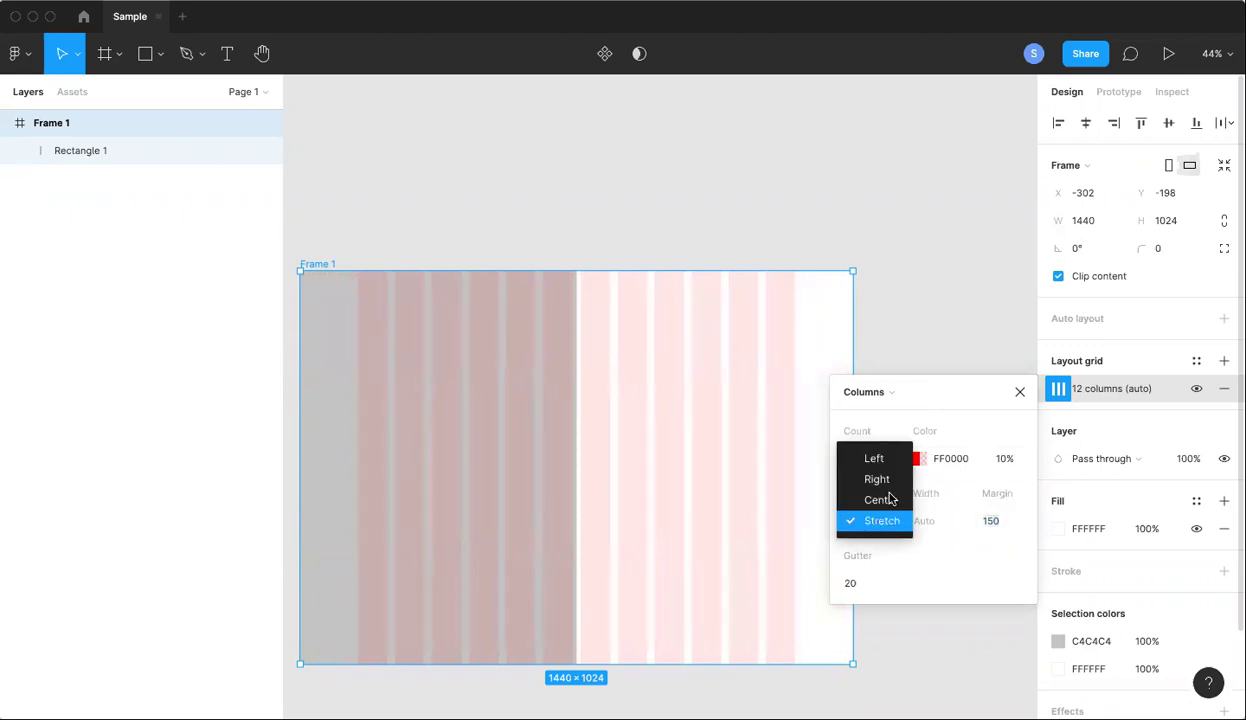
click(889, 498)
click(880, 521)
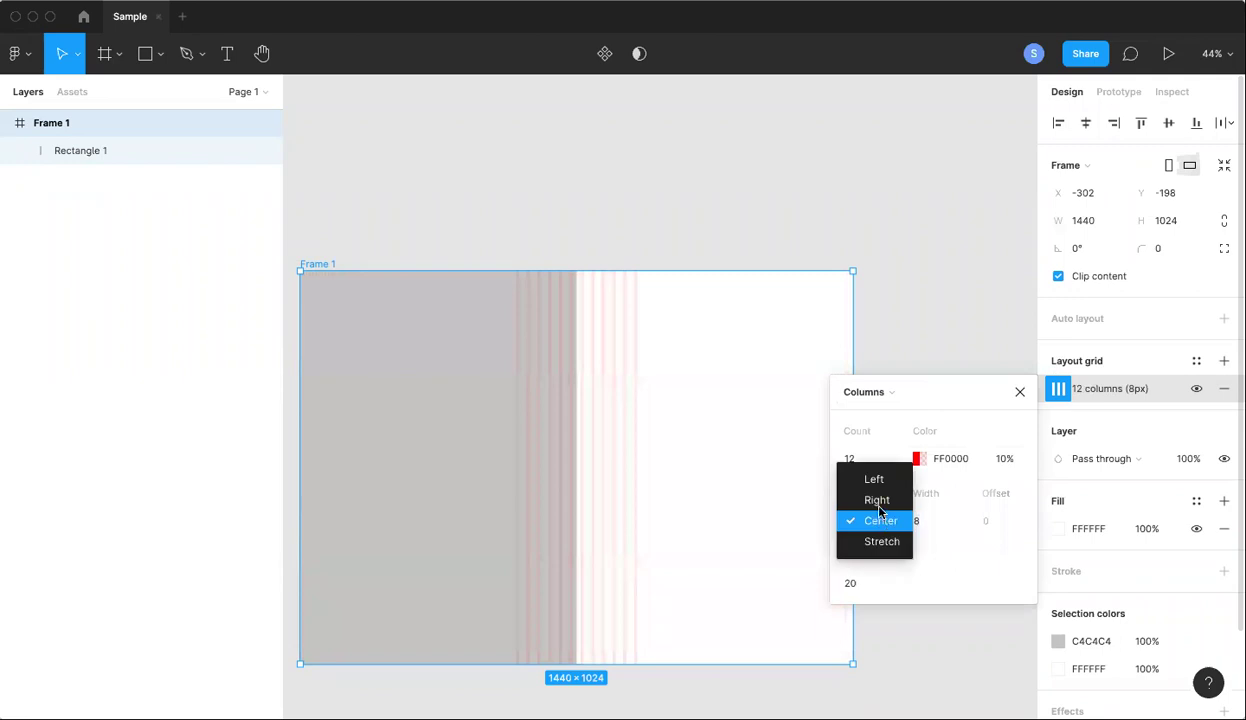
click(881, 521)
click(881, 523)
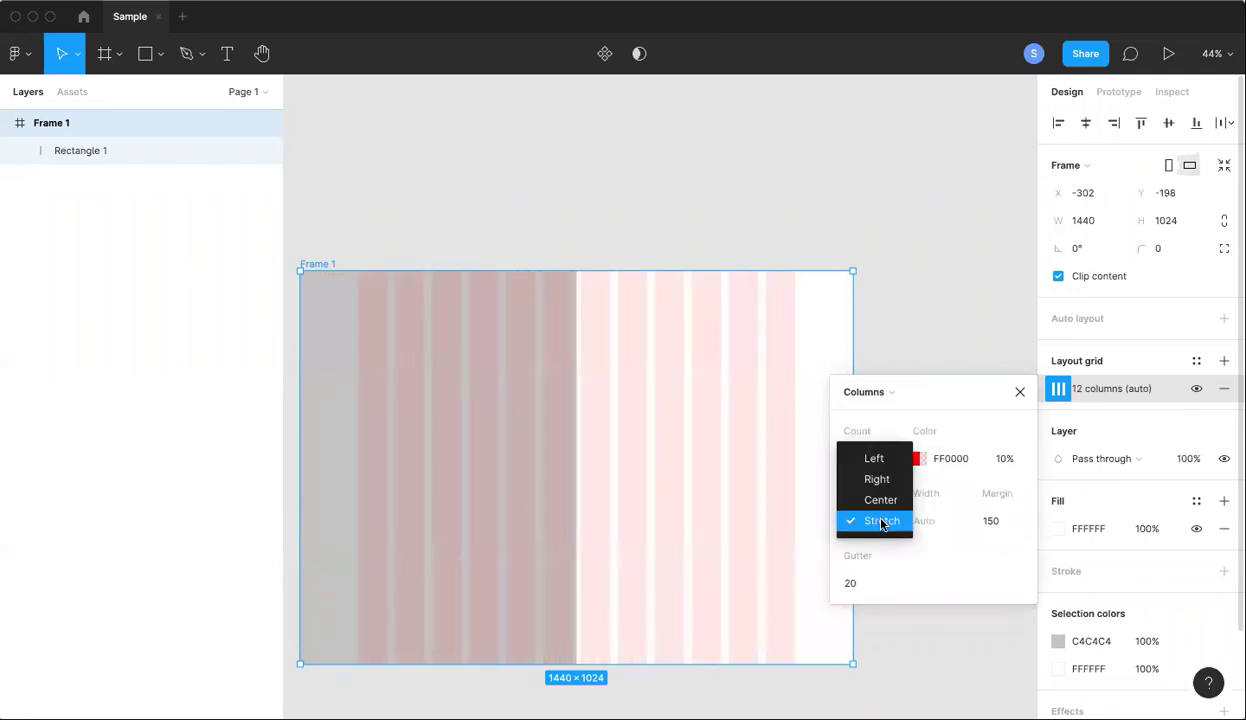
click(868, 457)
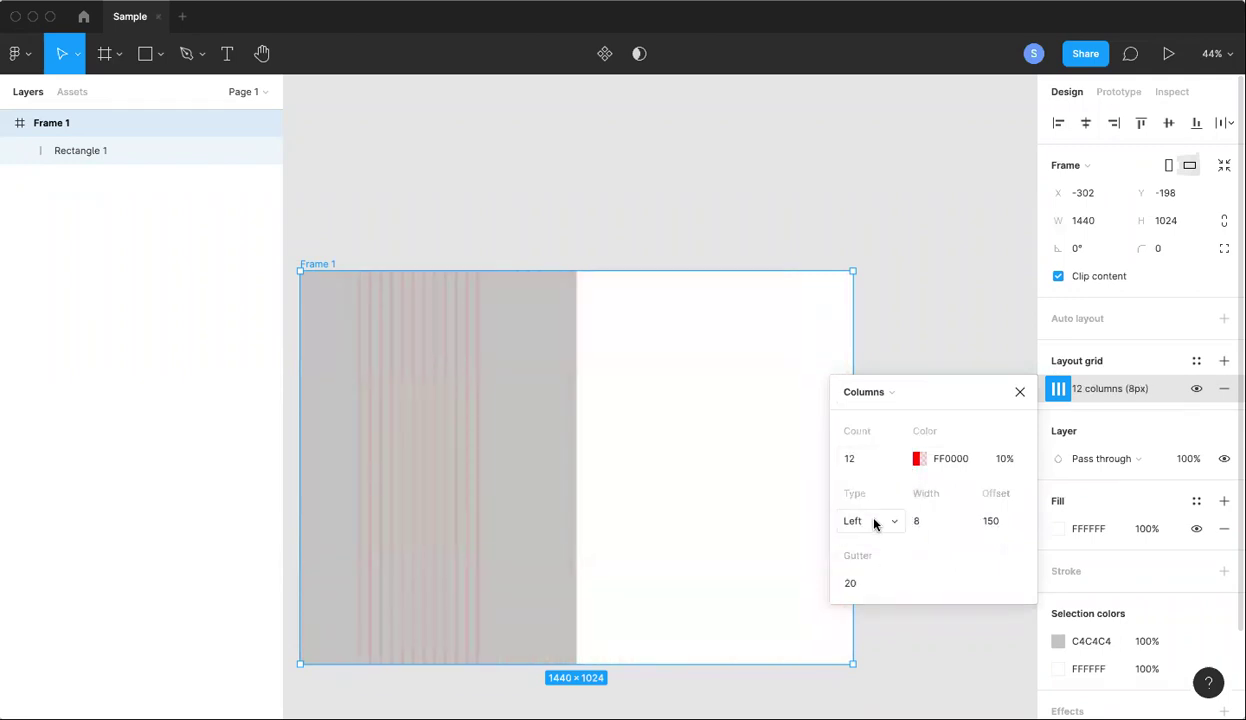
click(874, 521)
click(876, 583)
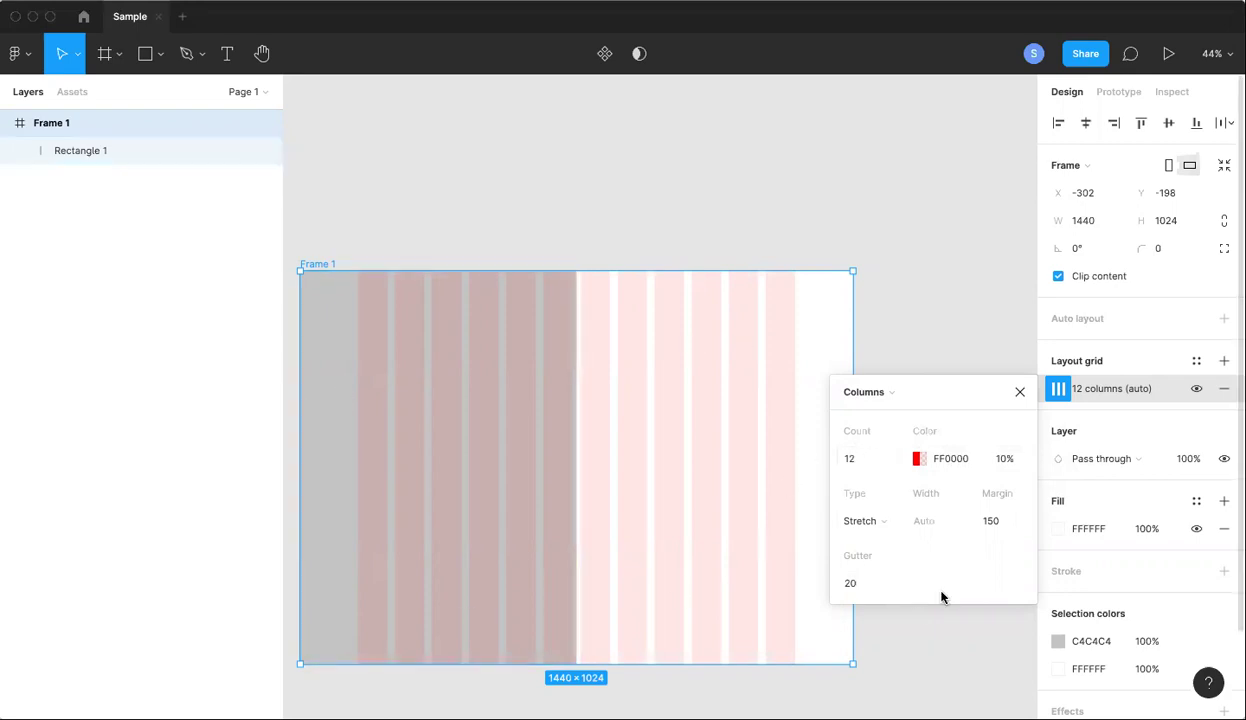
- Close the grid settings and narrow the grey rectangle to 710 wide, aligning its right edge with the sixth column
click(1018, 394)
scroll(504, 354, up, 6)
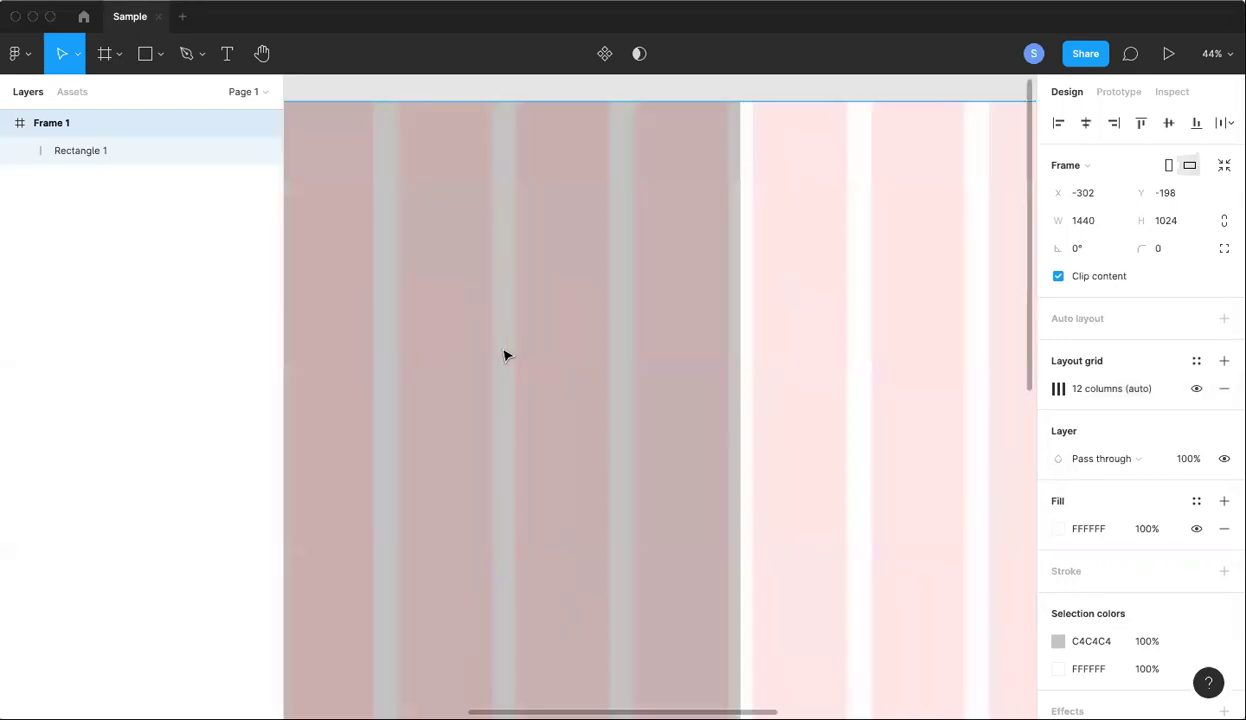
scroll(504, 354, down, 6)
scroll(526, 364, left, 2)
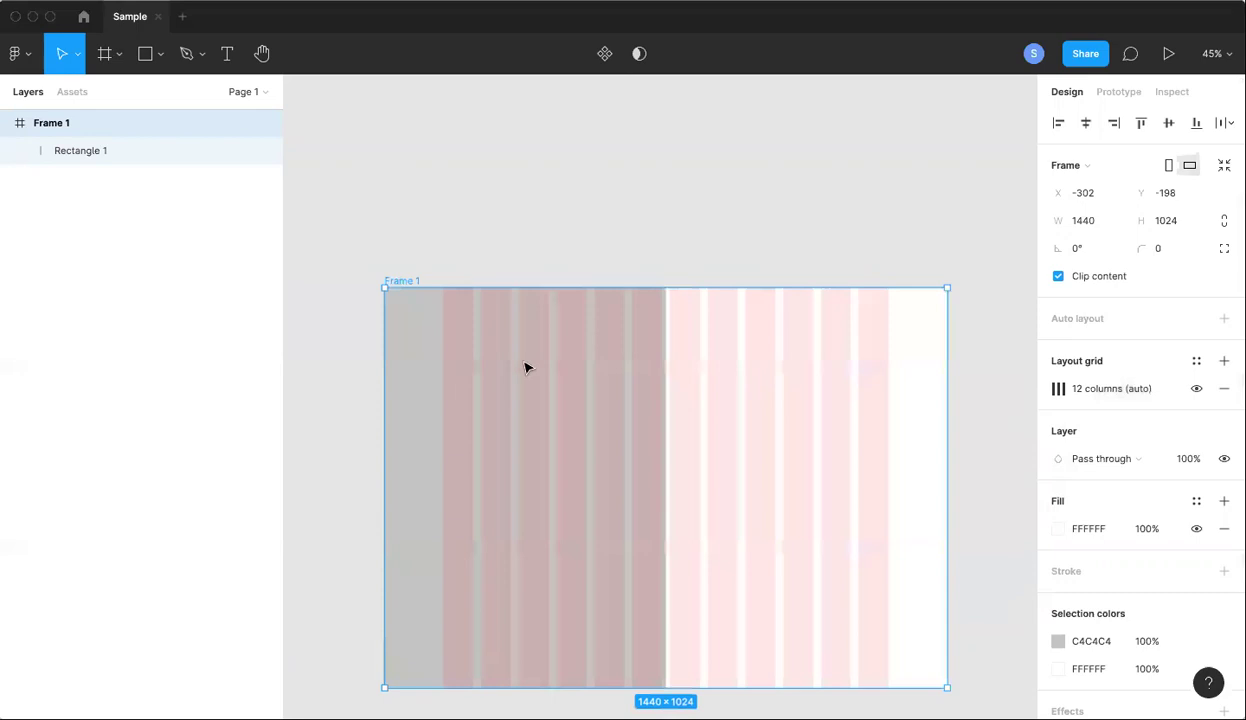
click(585, 366)
scroll(645, 348, up, 7)
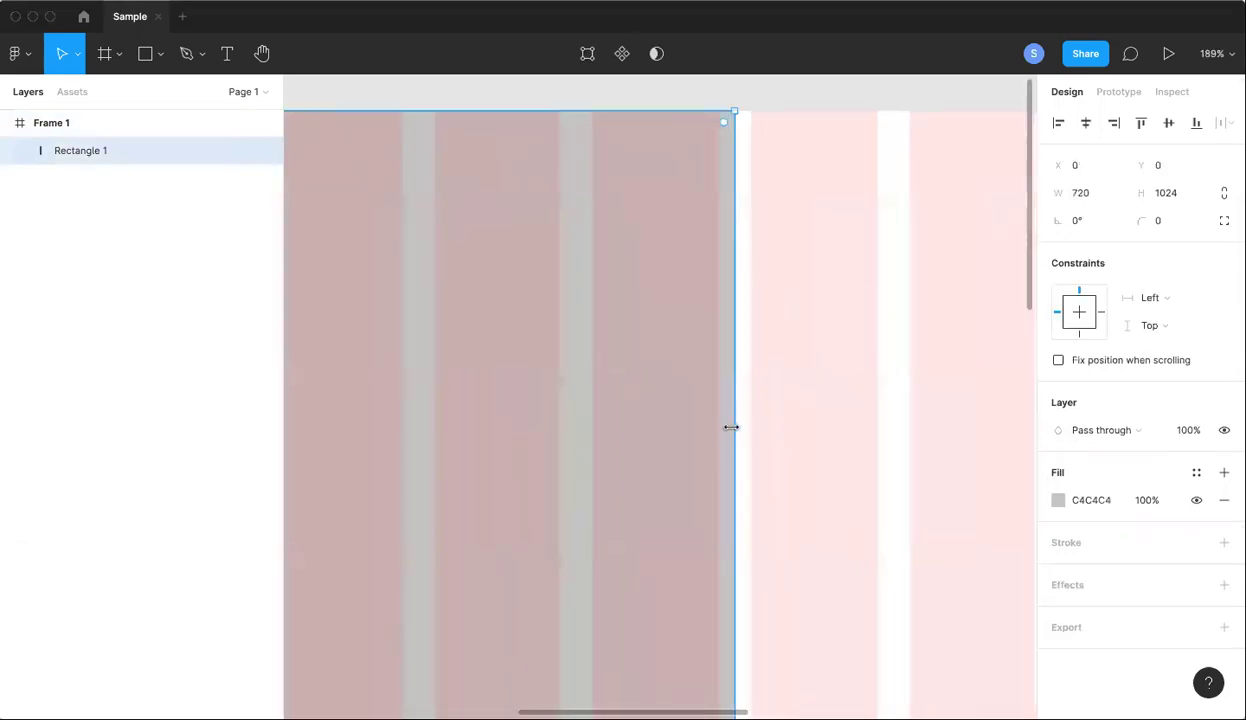
drag(731, 428, 716, 427)
scroll(715, 425, down, 8)
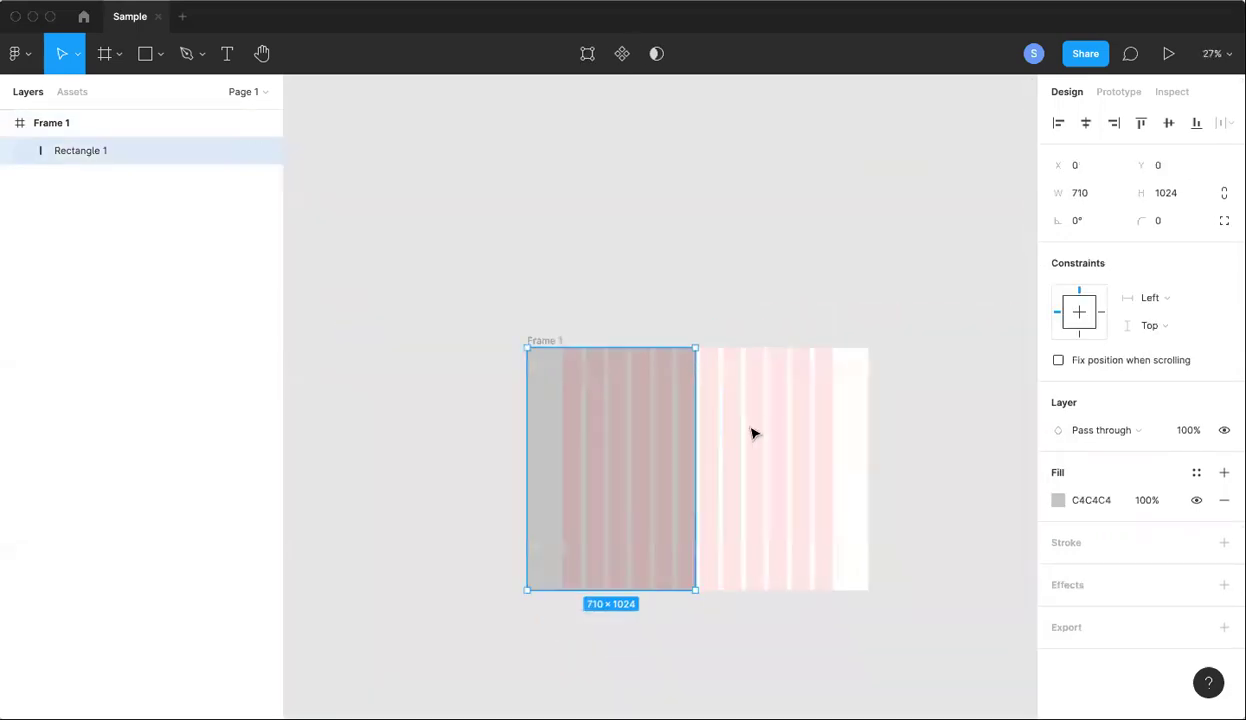
- Draw a rectangle about 270 × 43 spanning the eighth to tenth grid columns near the middle of the frame's height
click(963, 458)
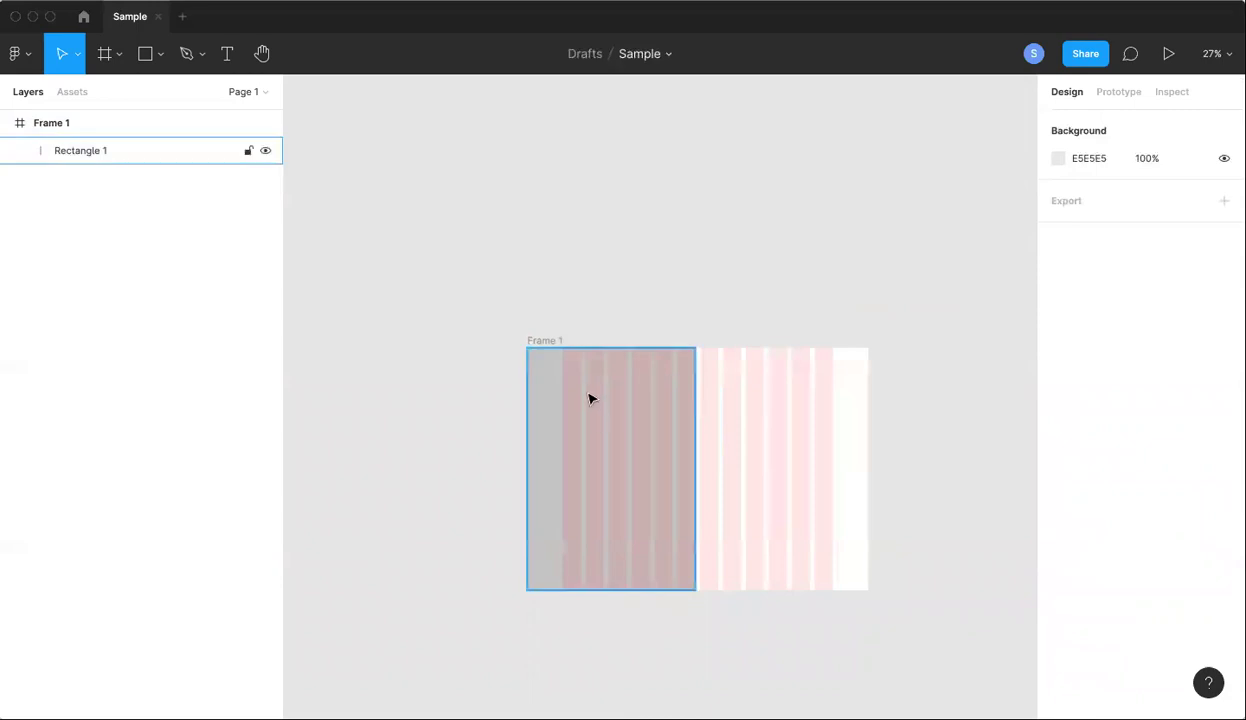
scroll(588, 326, up, 5)
scroll(588, 326, right, 2)
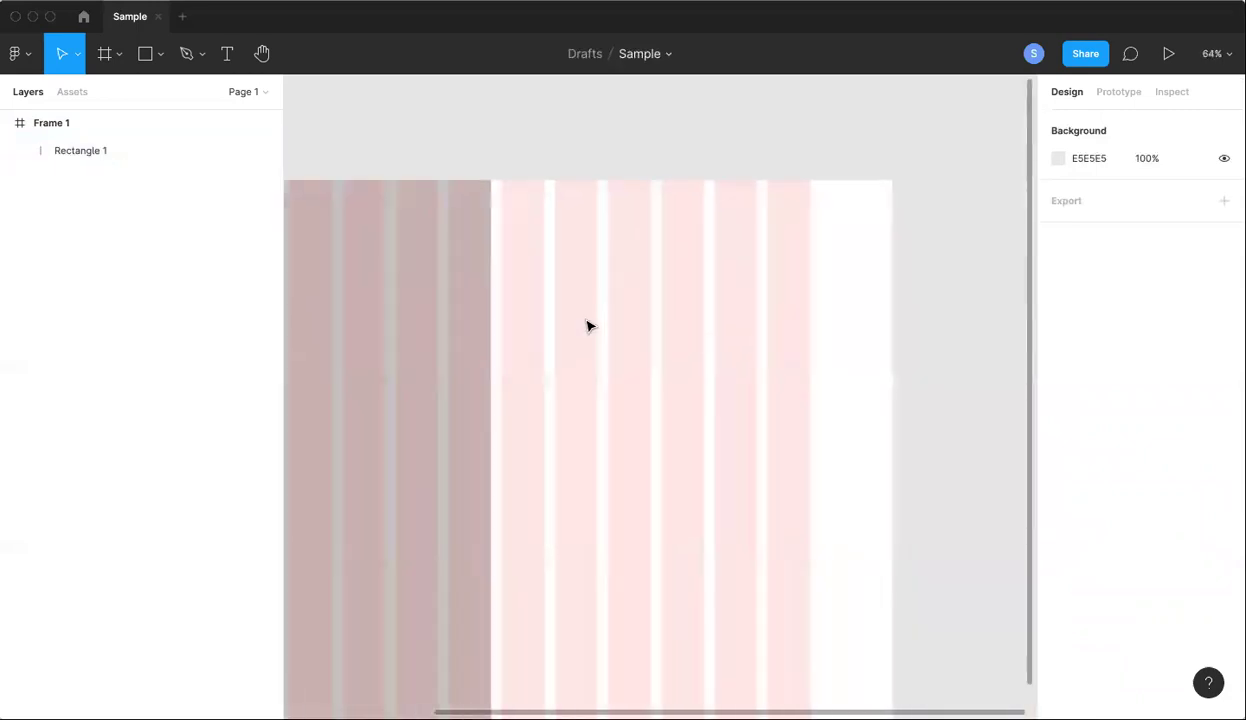
scroll(588, 326, down, 4)
click(146, 55)
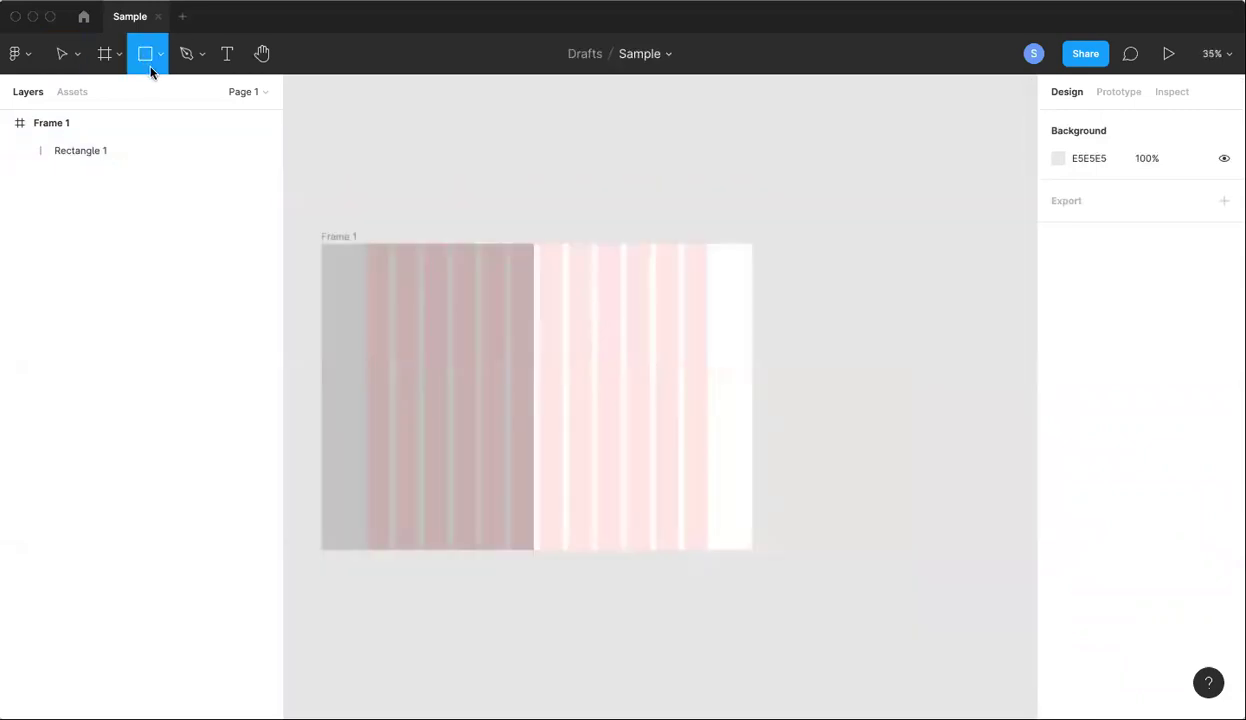
scroll(546, 318, up, 5)
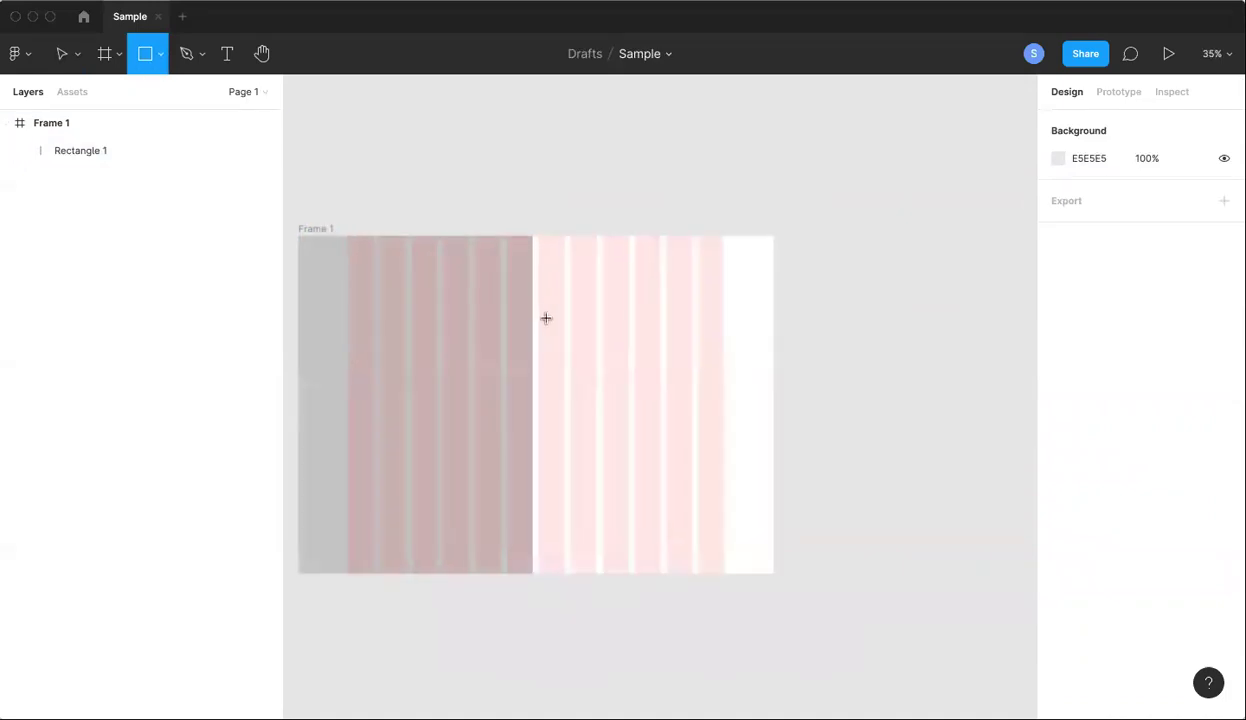
scroll(465, 400, right, 2)
scroll(467, 445, down, 3)
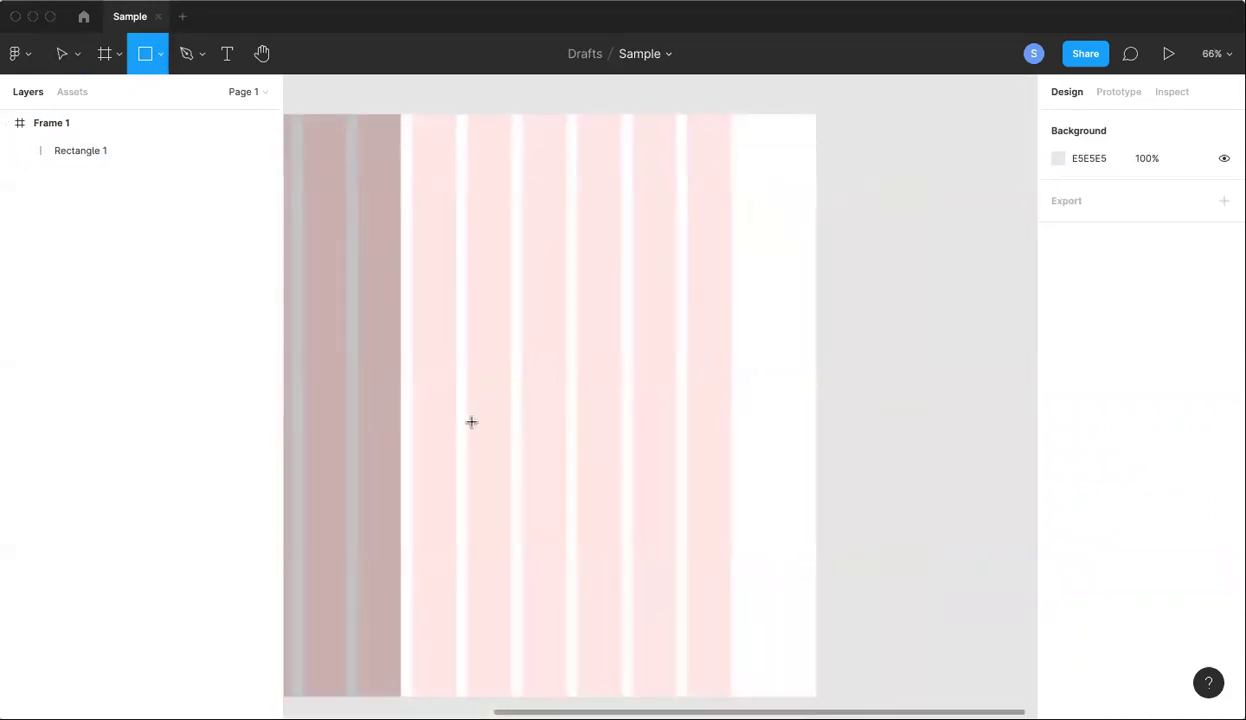
drag(467, 406, 618, 428)
scroll(626, 436, left, 2)
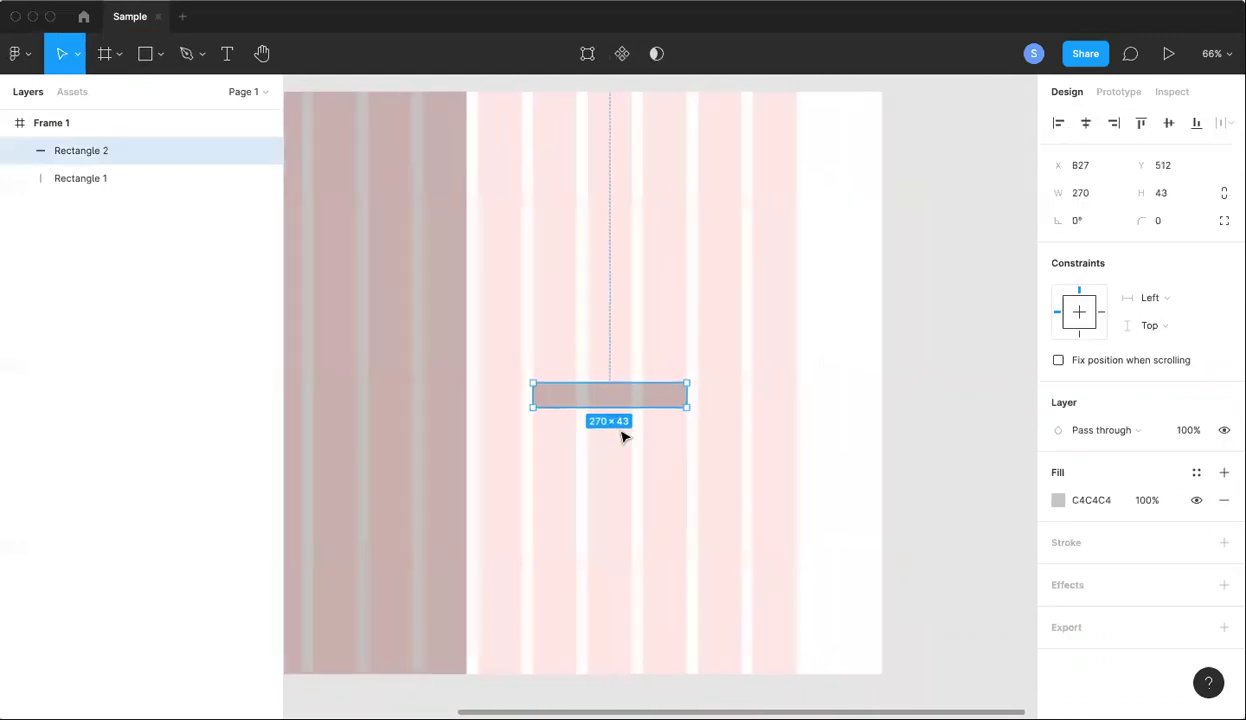
- Set the new small rectangle's height to 40
scroll(626, 436, up, 3)
click(1185, 195)
key(Down)
key(Down)
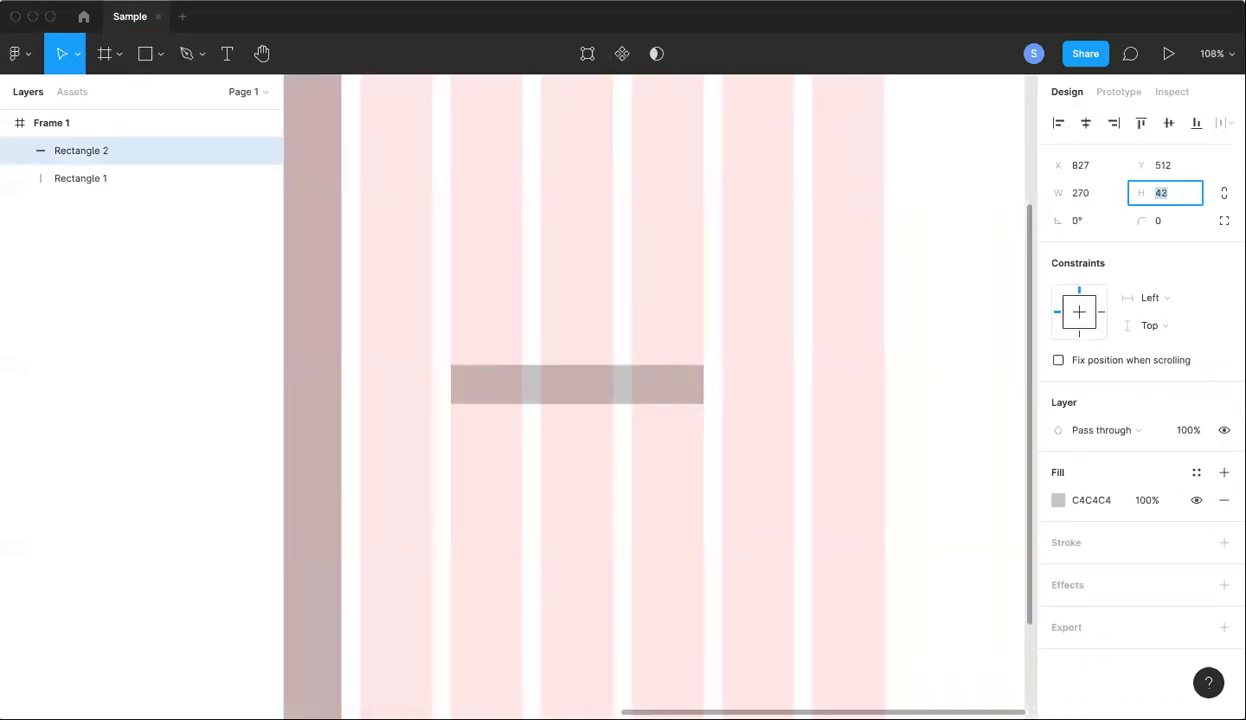
key(Down)
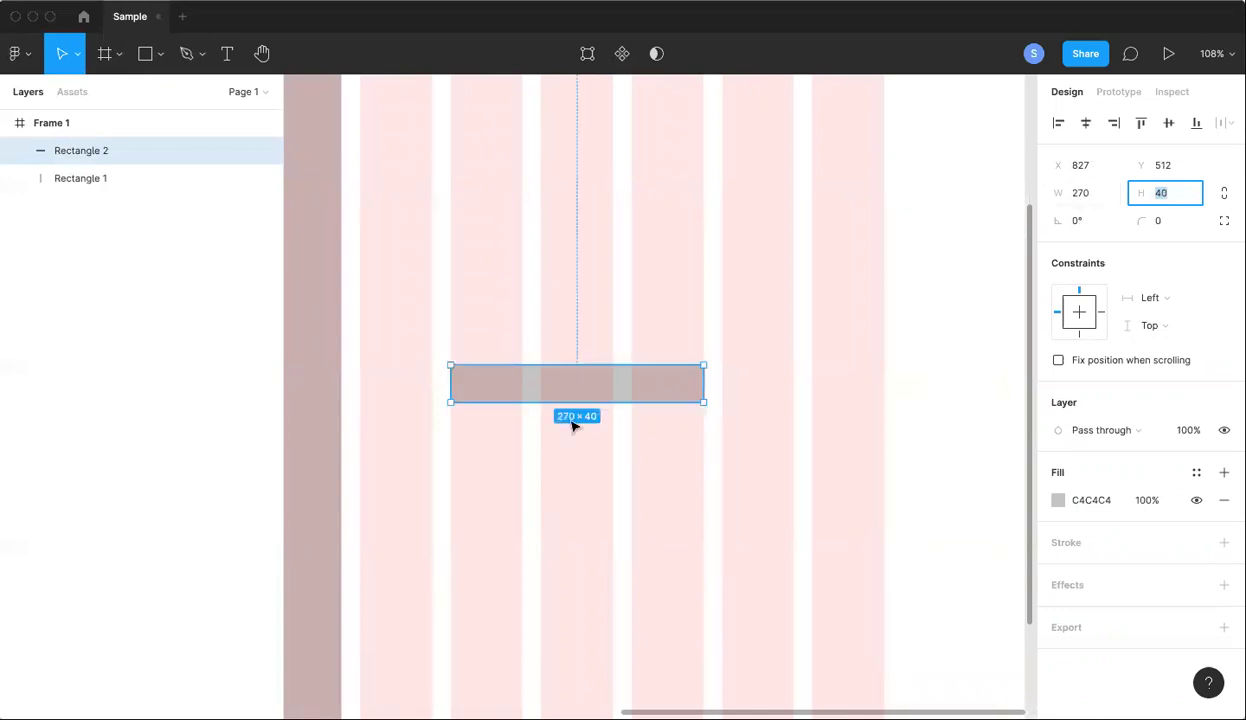
- Give the small rectangle a white FFFFFF fill and add a light grey E5E5E5 stroke
click(1058, 500)
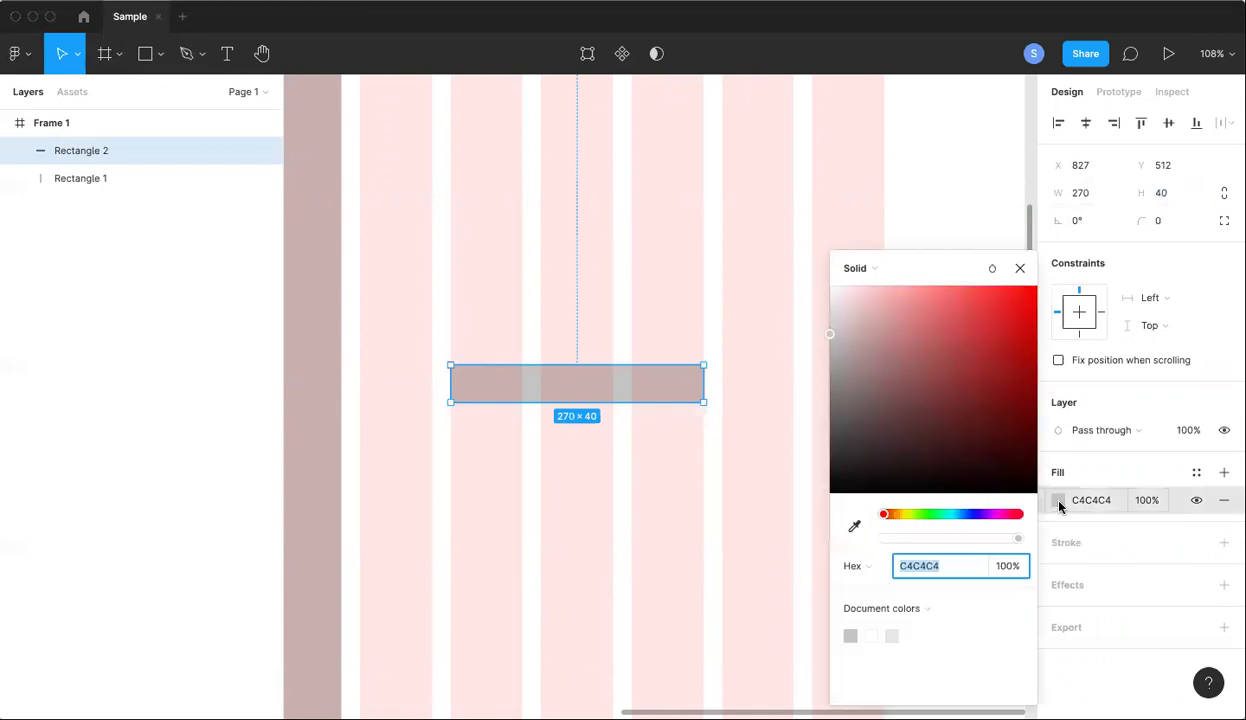
drag(835, 312, 809, 278)
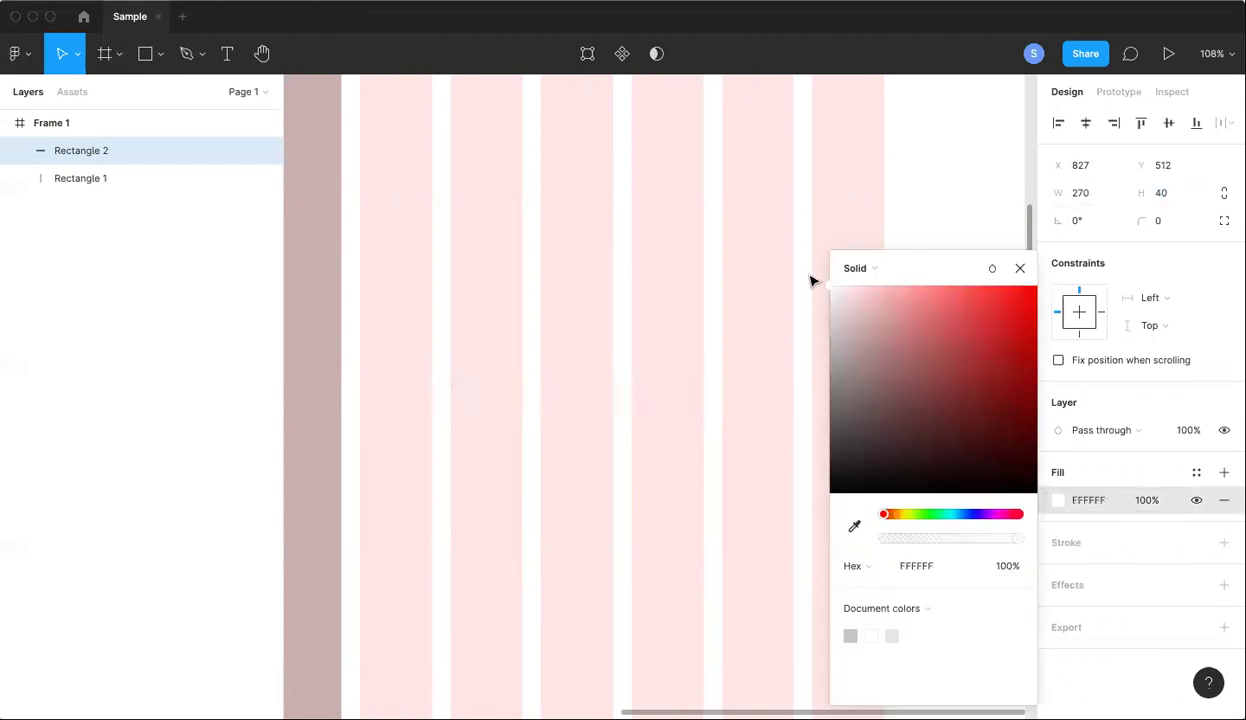
click(1062, 549)
click(1062, 548)
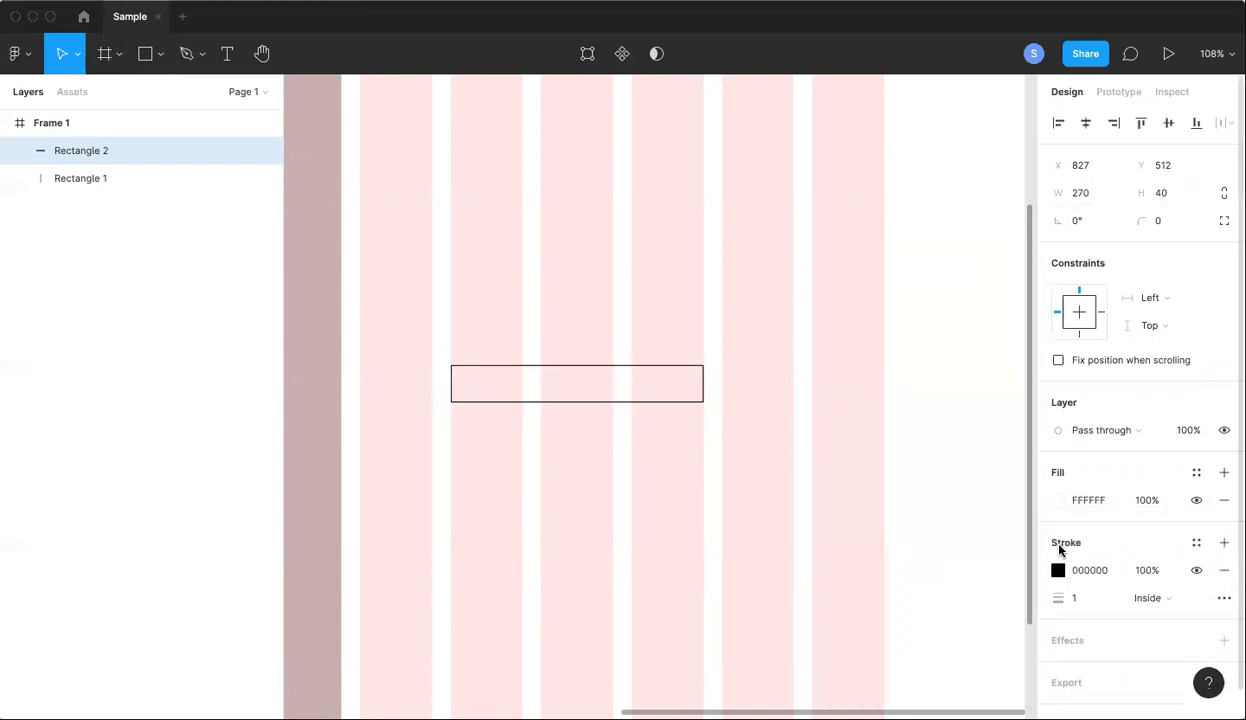
click(1058, 570)
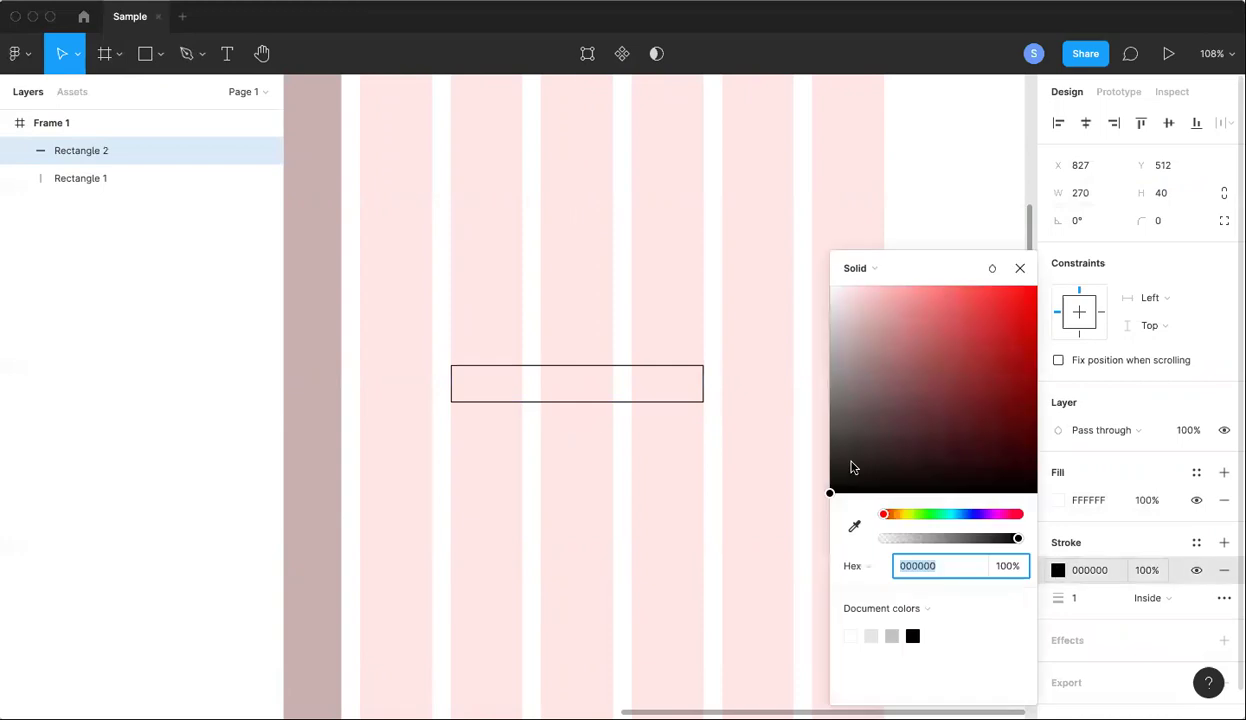
click(871, 636)
click(1020, 268)
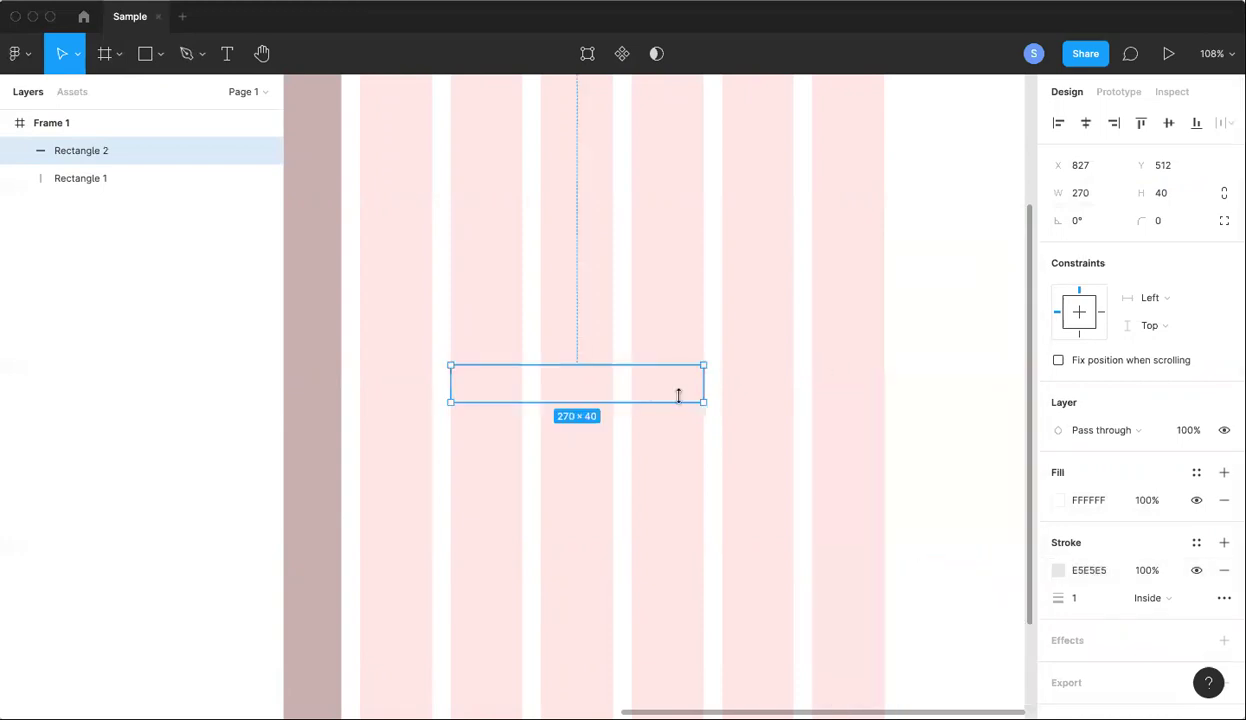
- Add the text "Enter email" inside the outlined rectangle
scroll(480, 368, up, 5)
scroll(480, 368, down, 5)
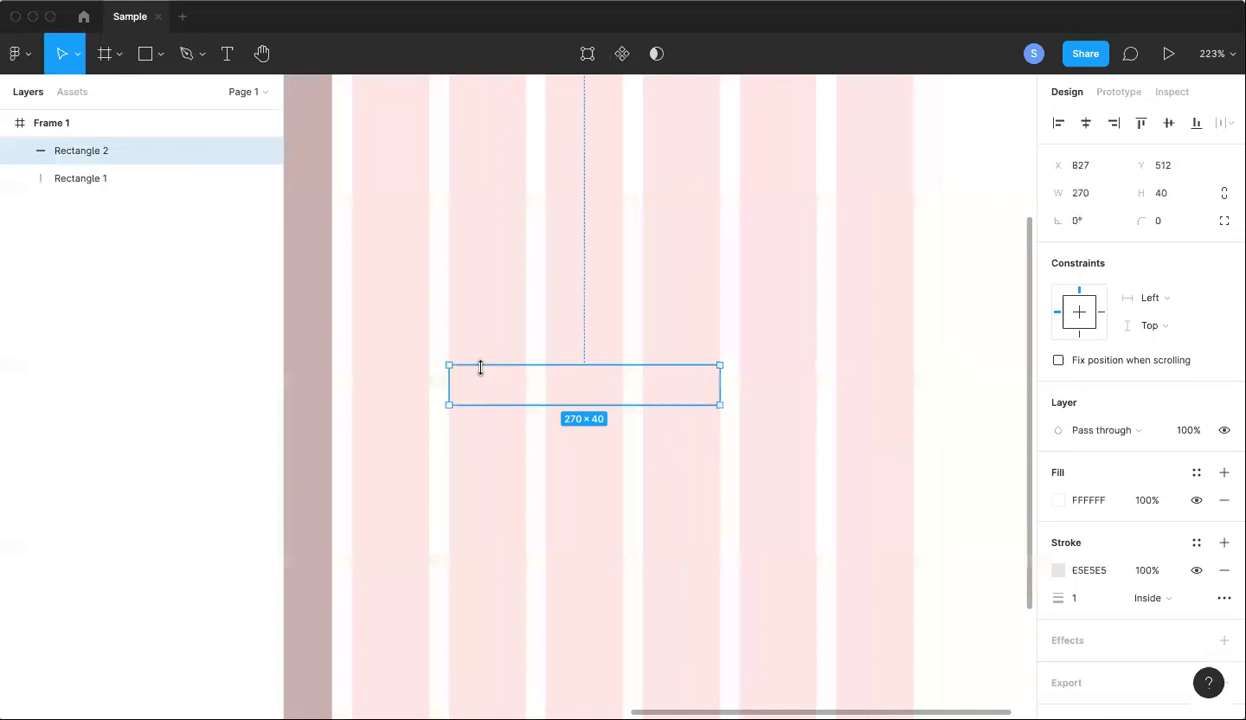
key(t)
click(477, 377)
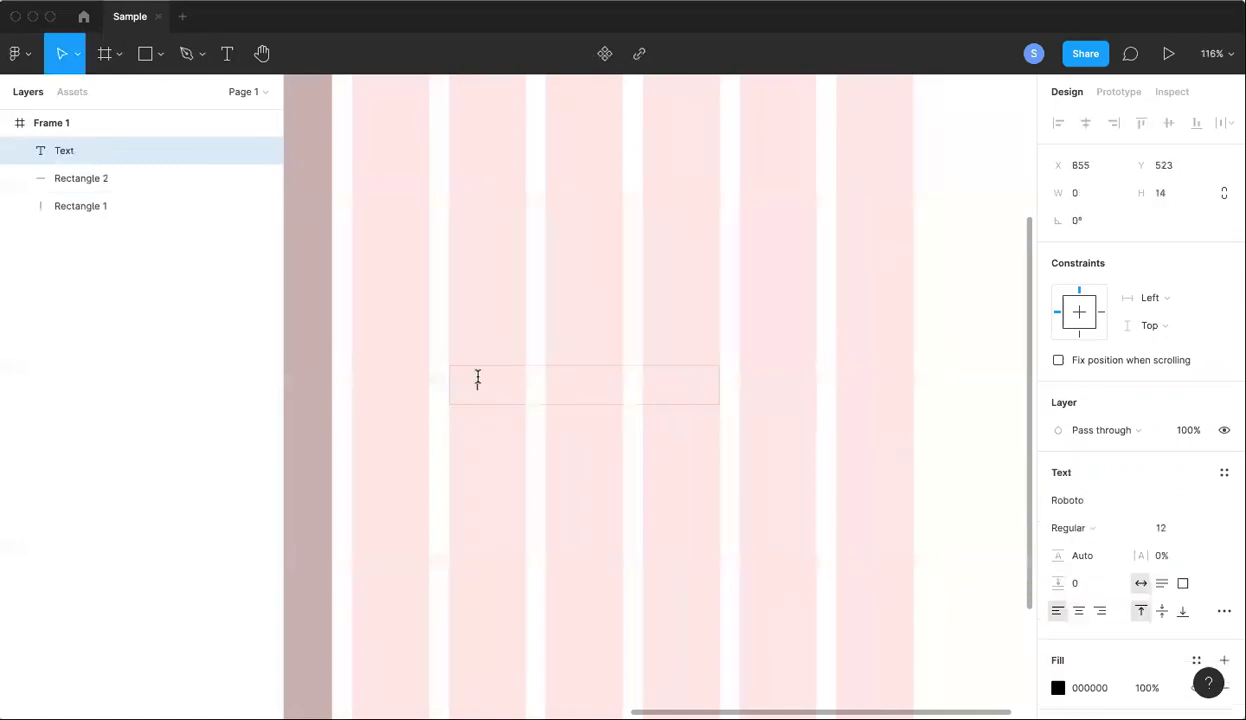
click(227, 53)
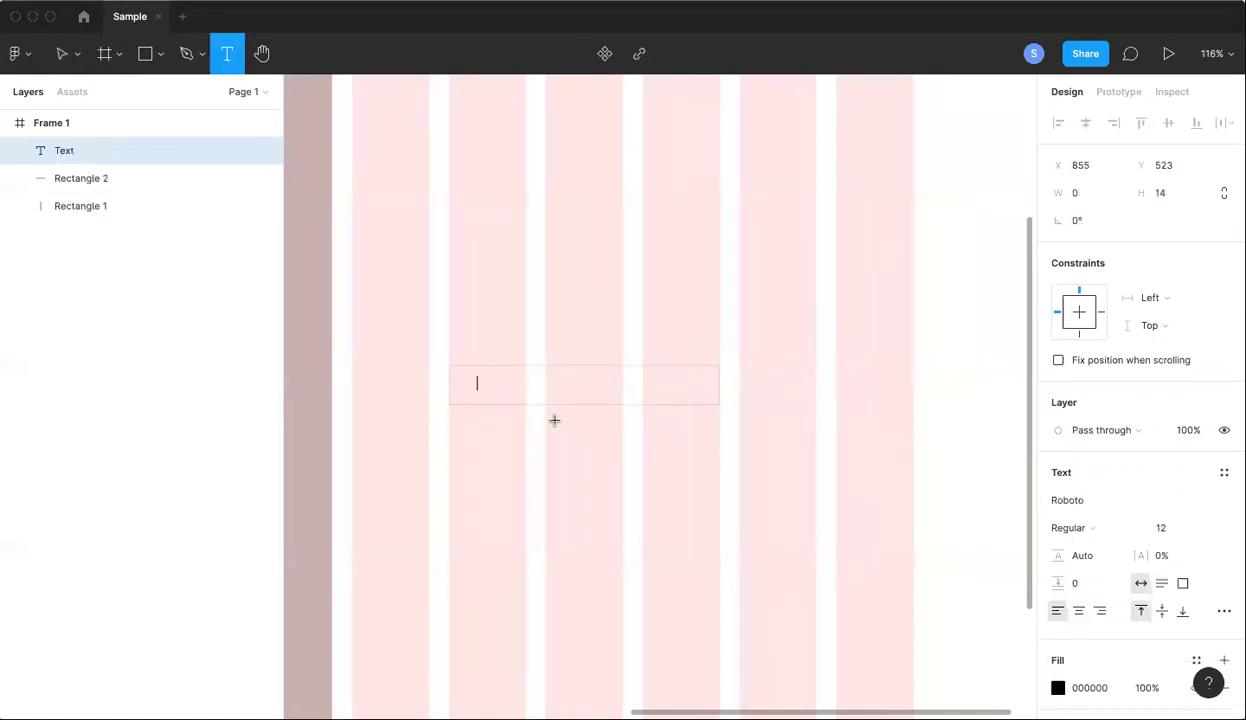
click(477, 382)
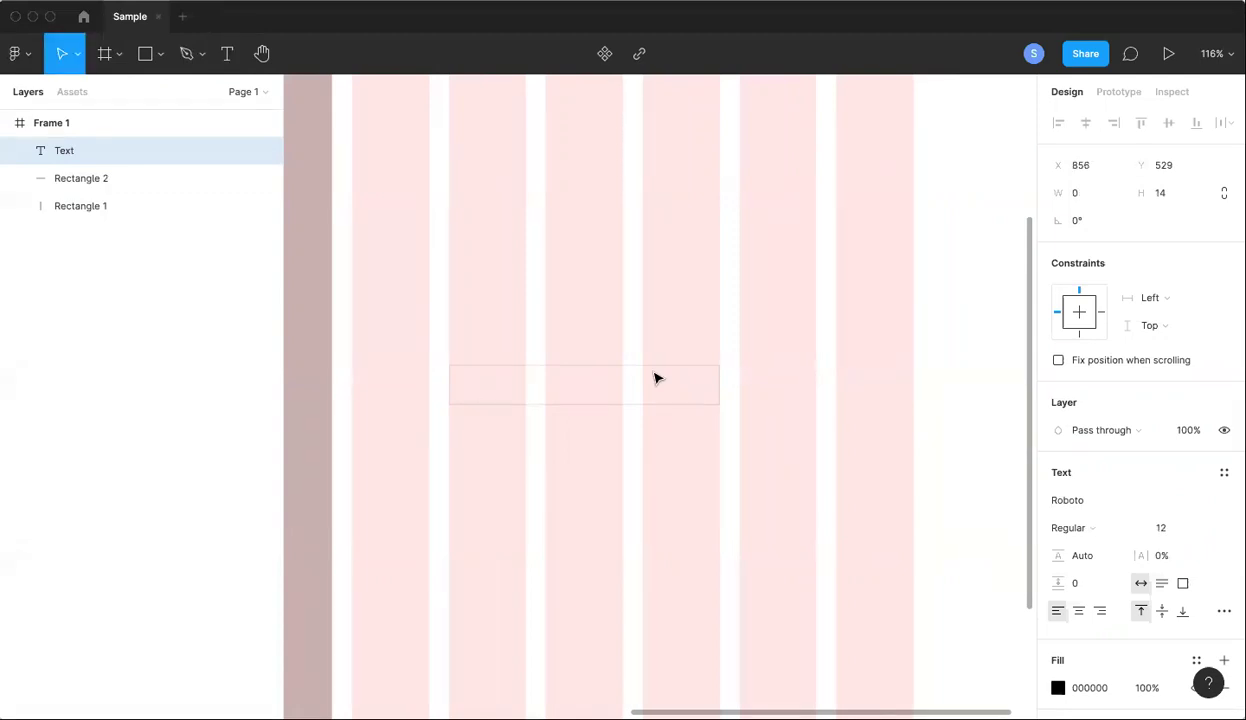
text(Enter email)
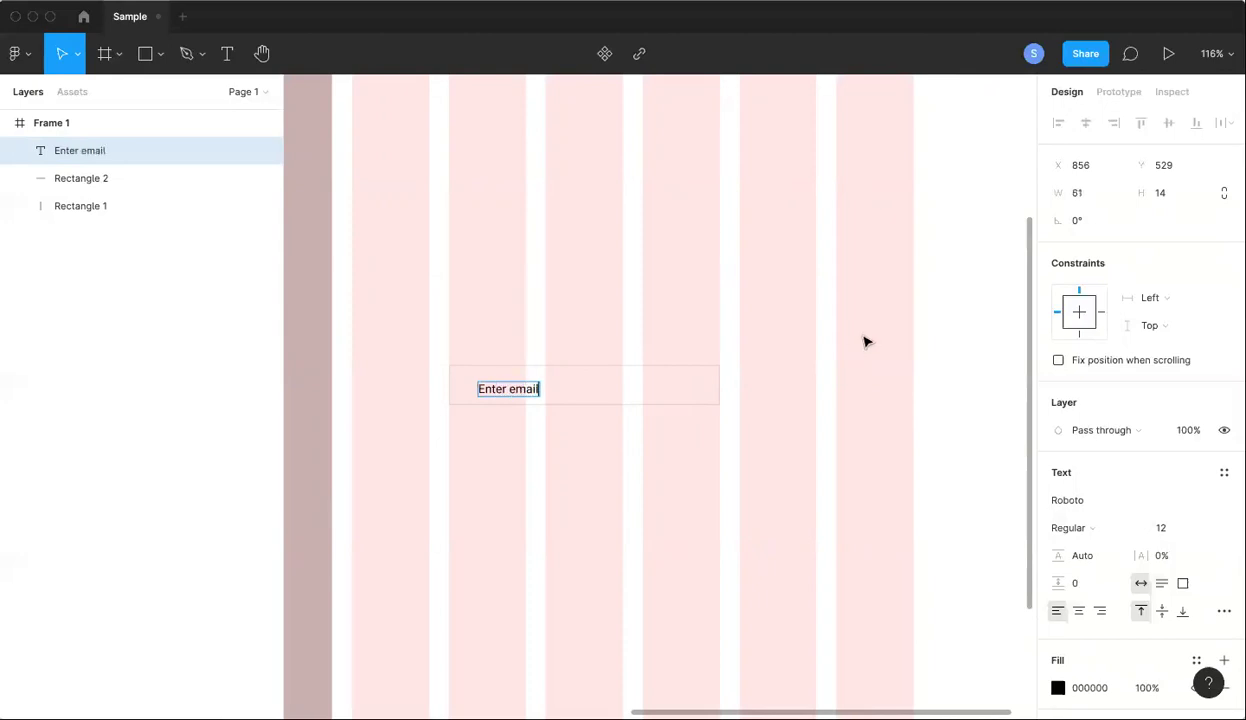
key(Escape)
- Move the "Enter email" text to about 16 from the box's left edge, vertically centred in the box
drag(517, 384, 503, 395)
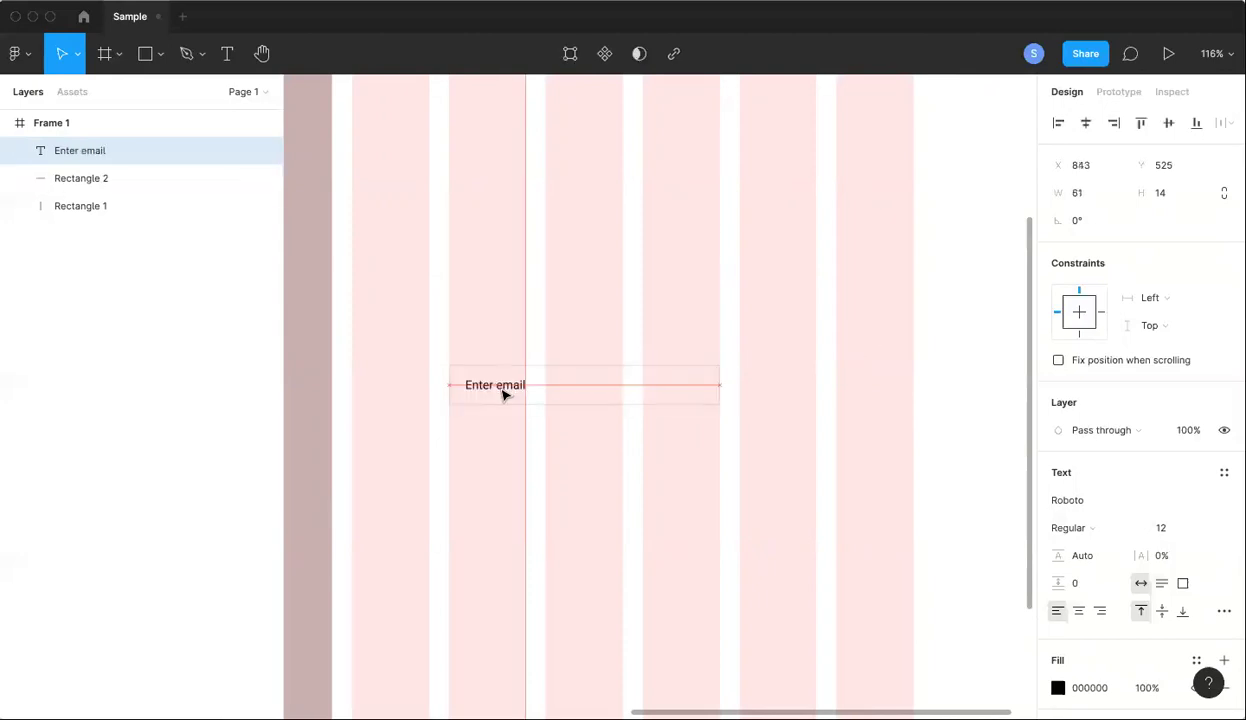
scroll(503, 395, up, 5)
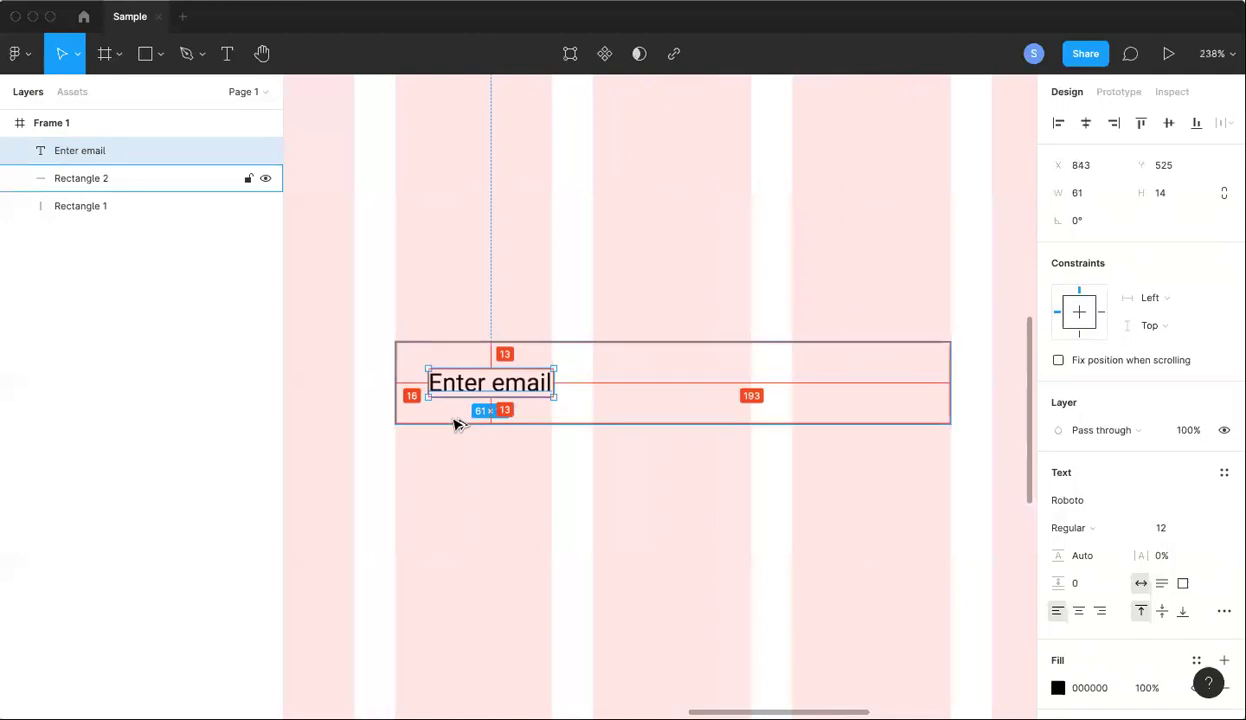
scroll(512, 481, down, 5)
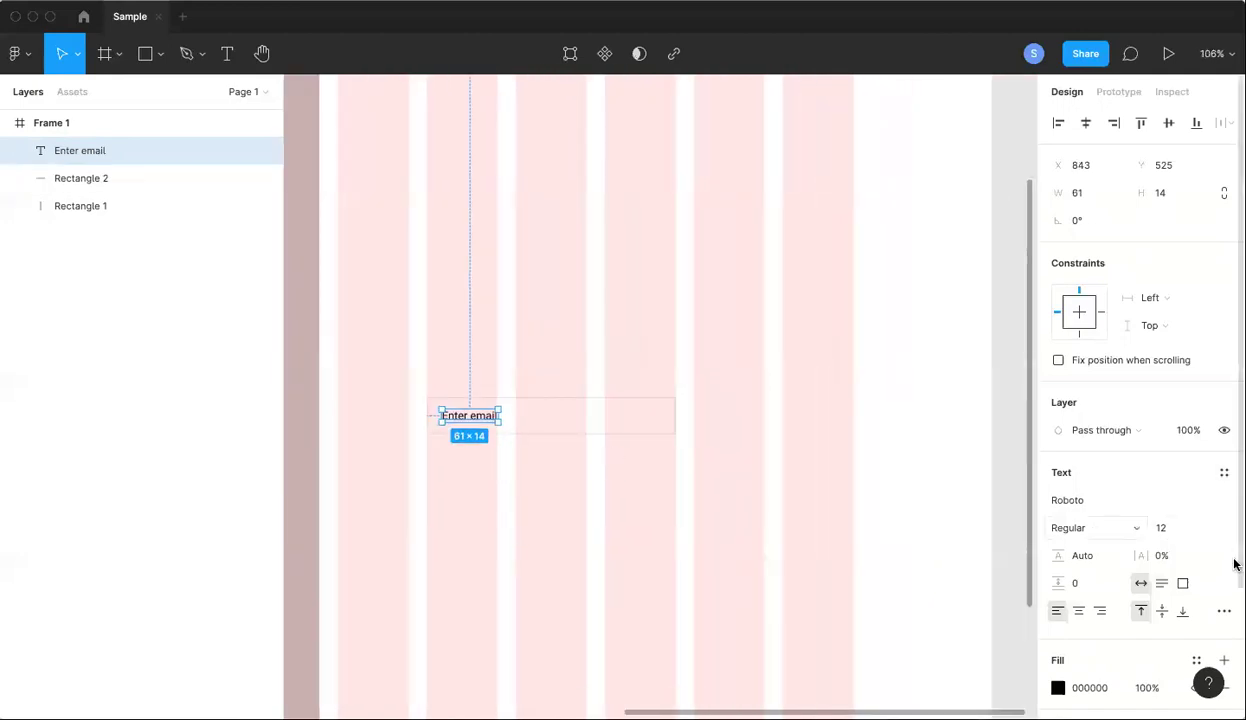
- Look through the font weights, sizes and families for the text, keeping Roboto Regular at size 12
click(1090, 528)
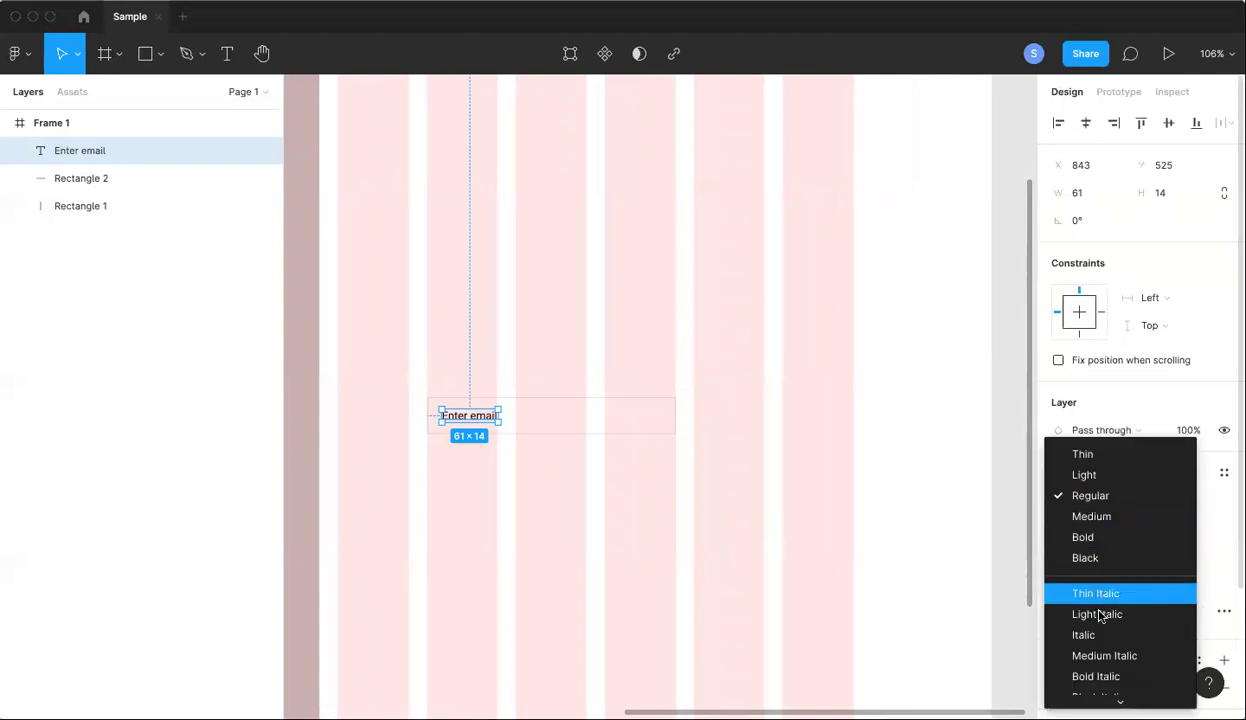
click(1088, 492)
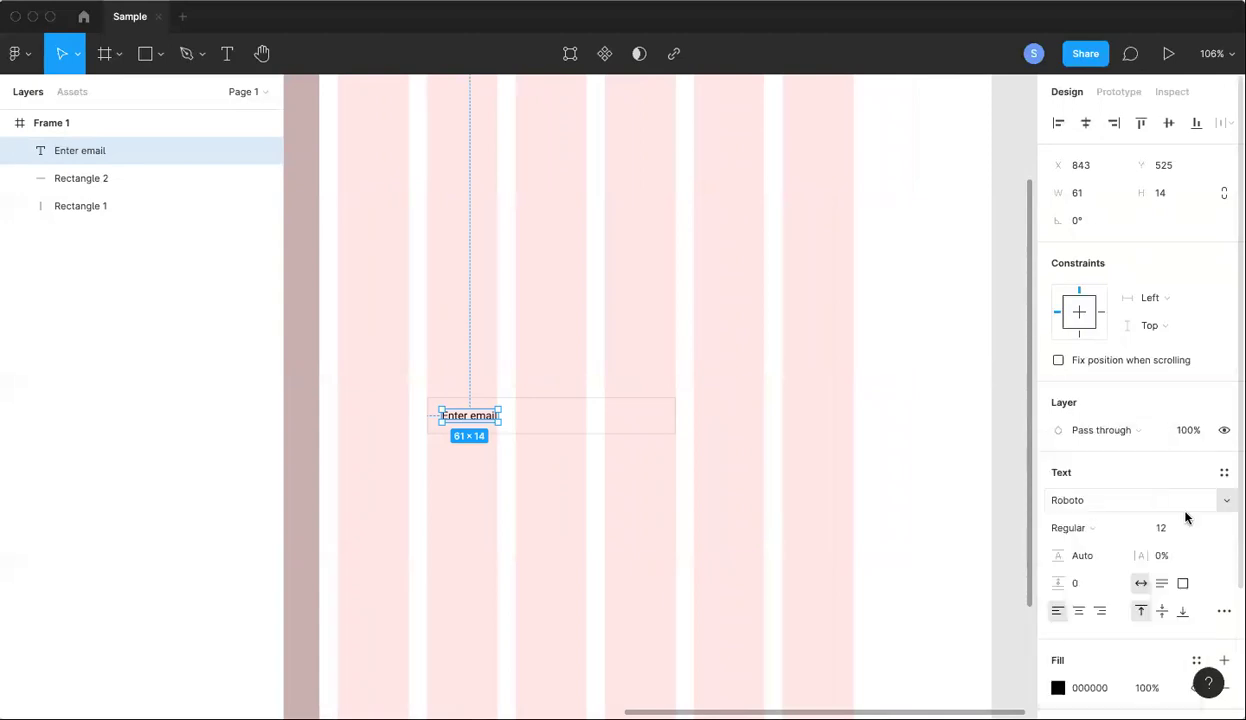
click(1206, 527)
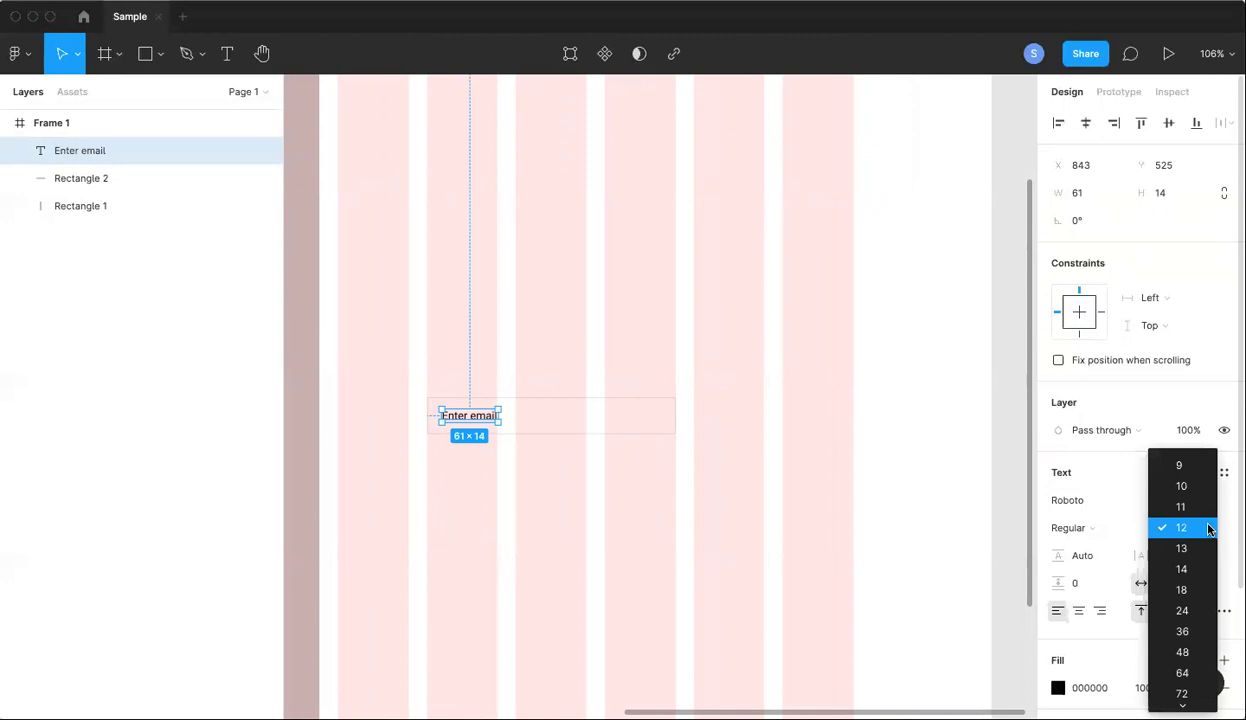
click(1206, 527)
click(1210, 501)
scroll(1149, 510, down, 1)
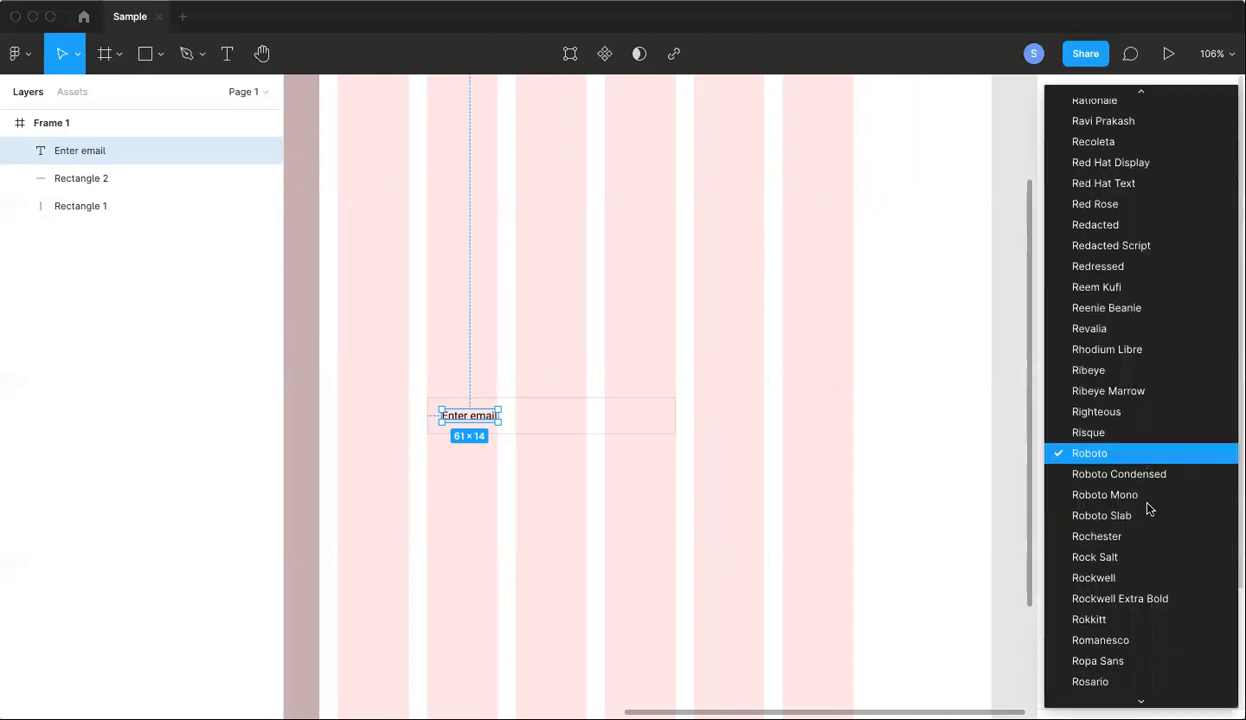
scroll(1149, 510, down, 10)
scroll(1148, 509, up, 8)
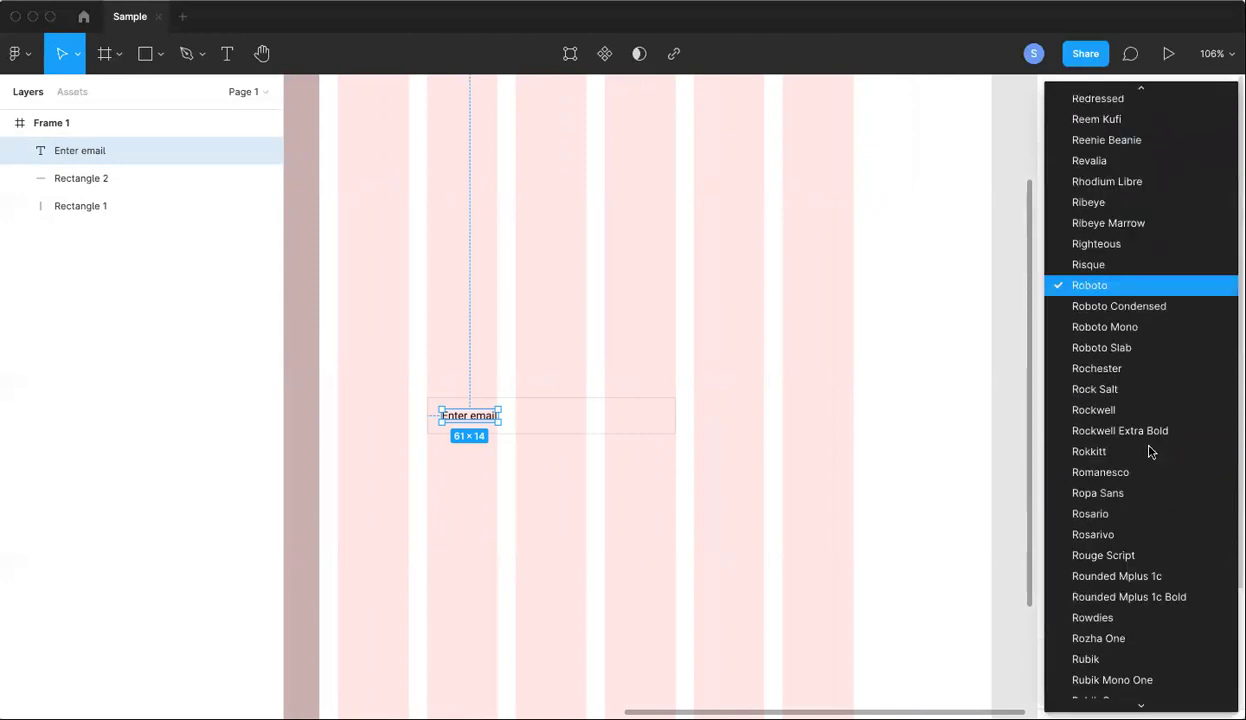
click(1104, 286)
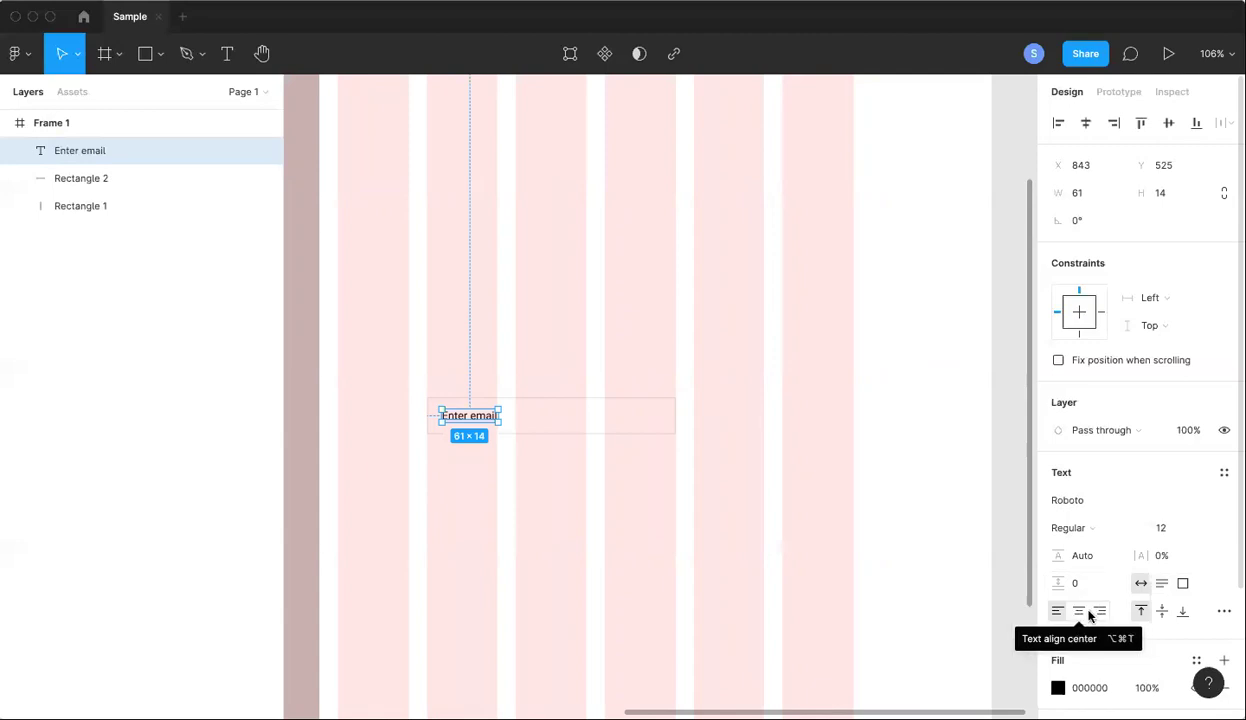
- Review the text's type details, from alignment and letter case through numbers, letterforms and kerning, and close them
click(1222, 611)
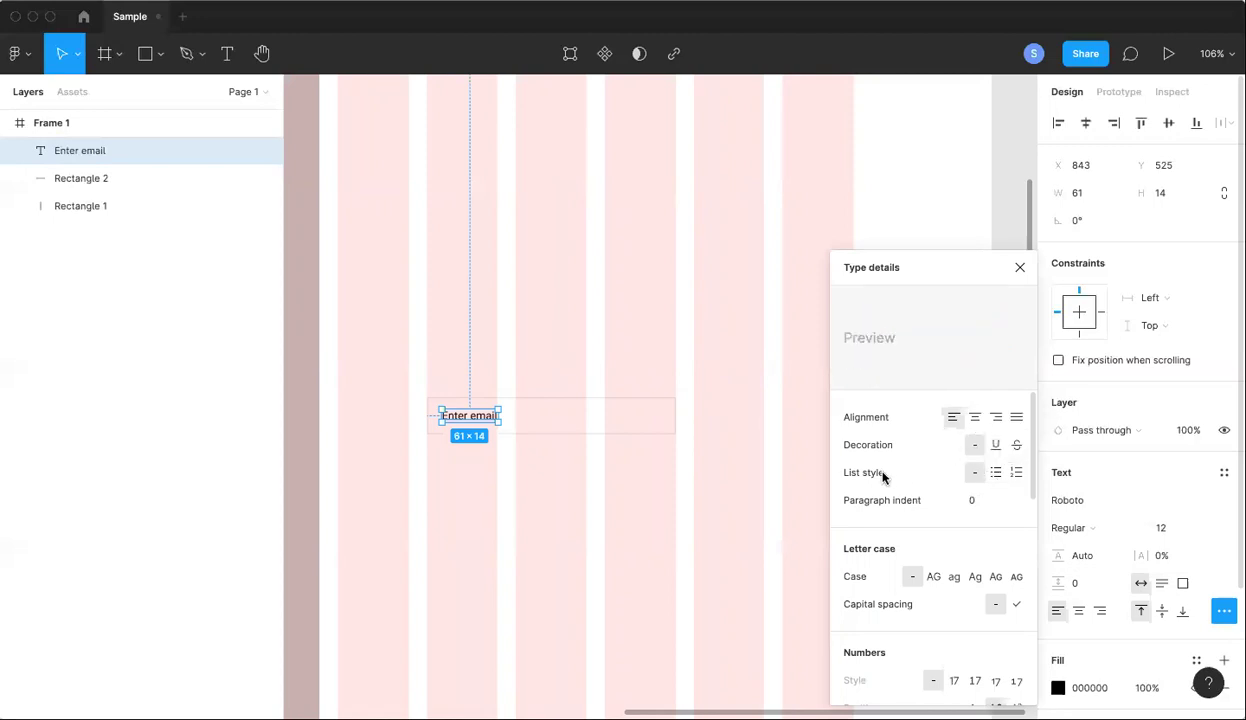
scroll(943, 515, down, 2)
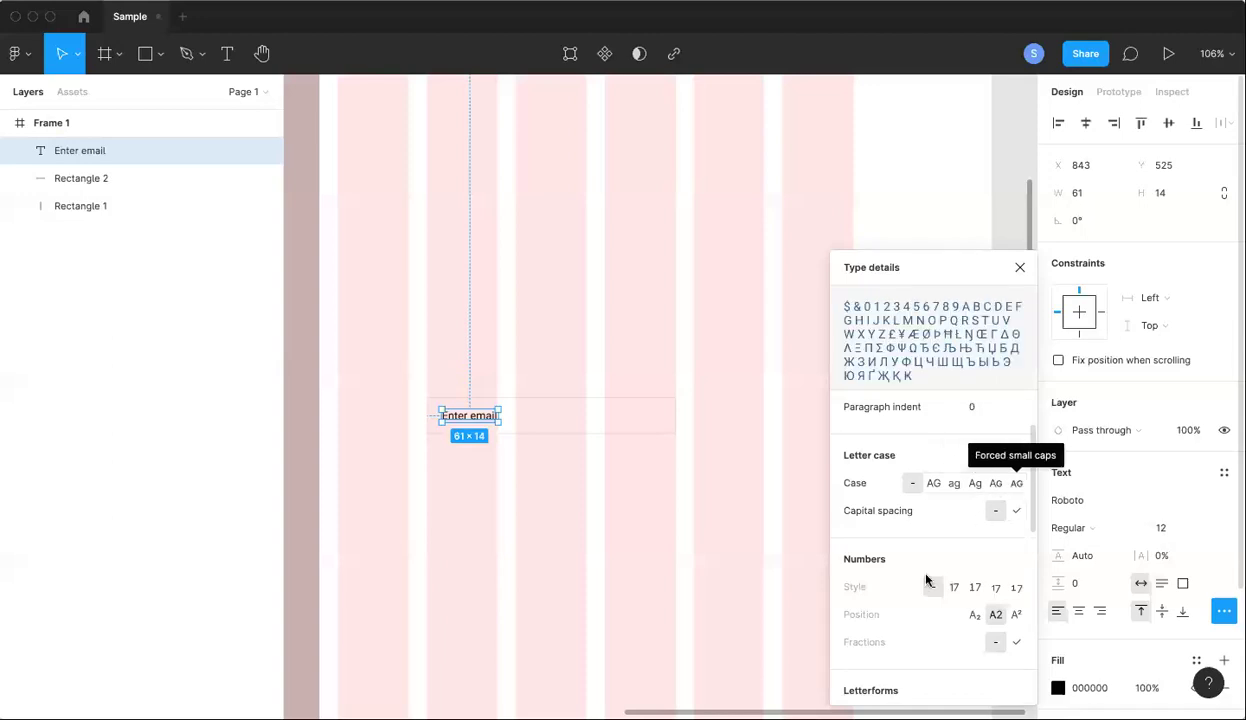
scroll(926, 580, down, 2)
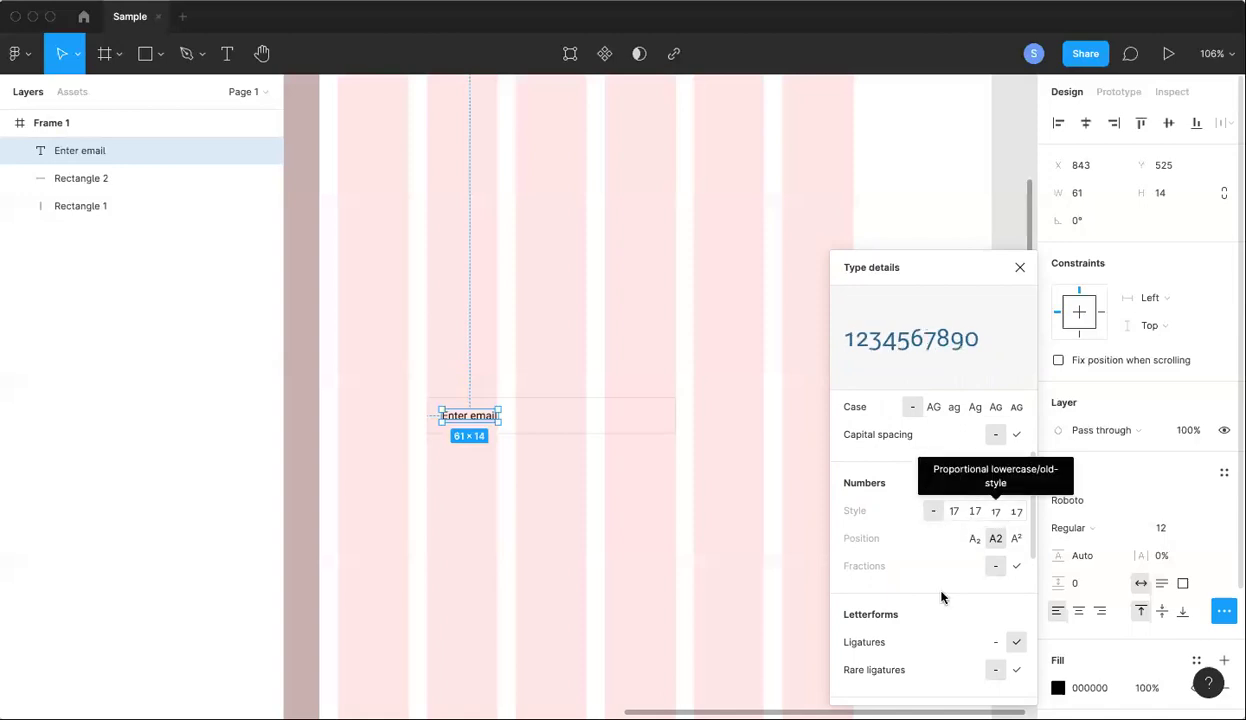
scroll(904, 687, down, 5)
scroll(904, 687, down, 2)
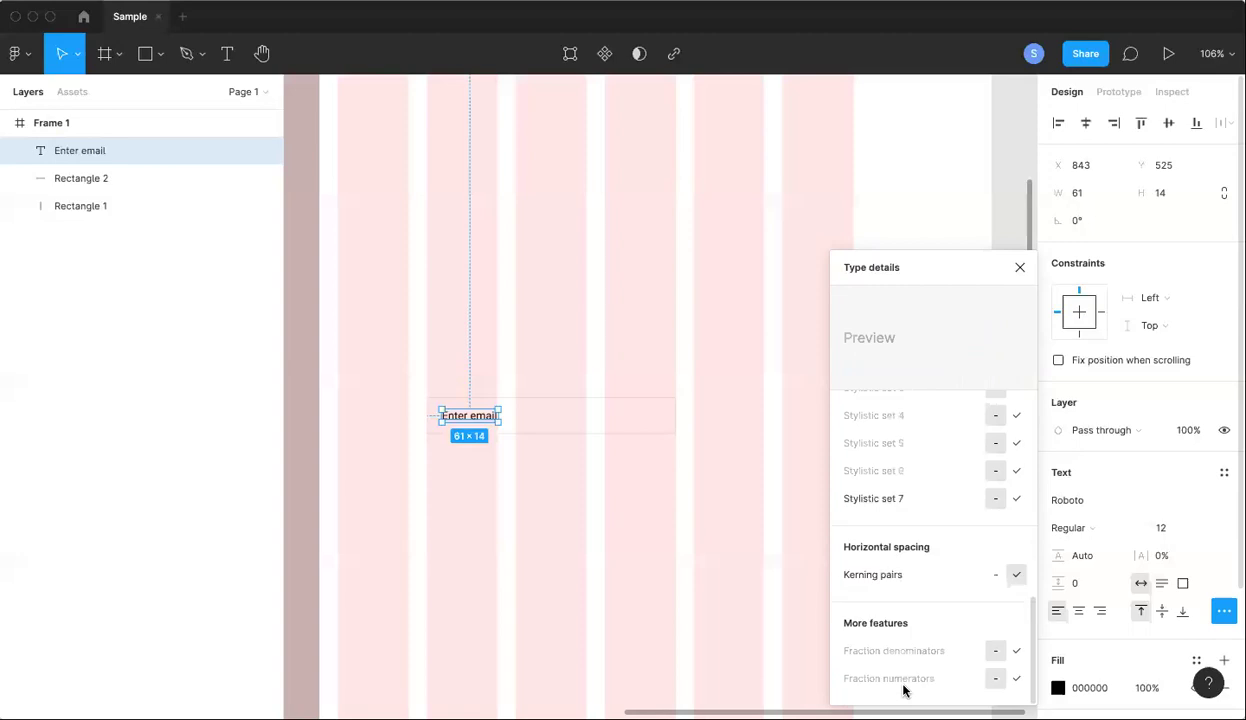
click(1020, 268)
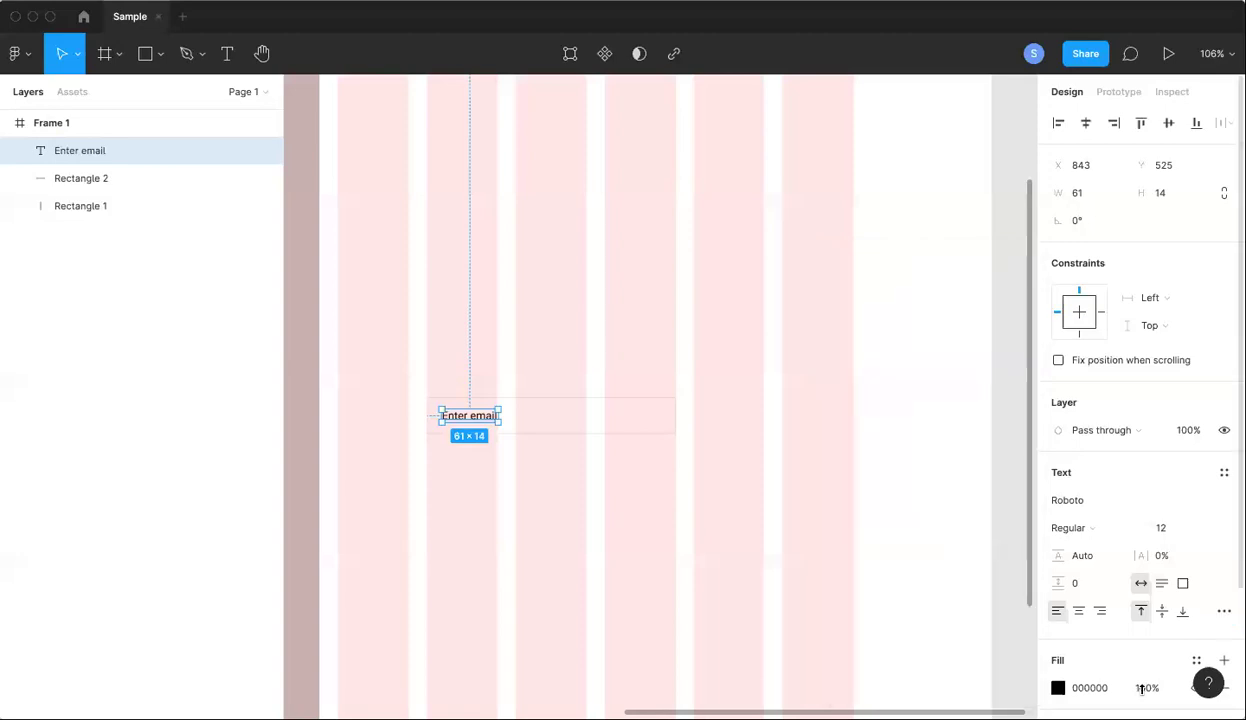
- Change the "Enter email" text fill to the document's grey C4C4C4
scroll(1112, 665, down, 3)
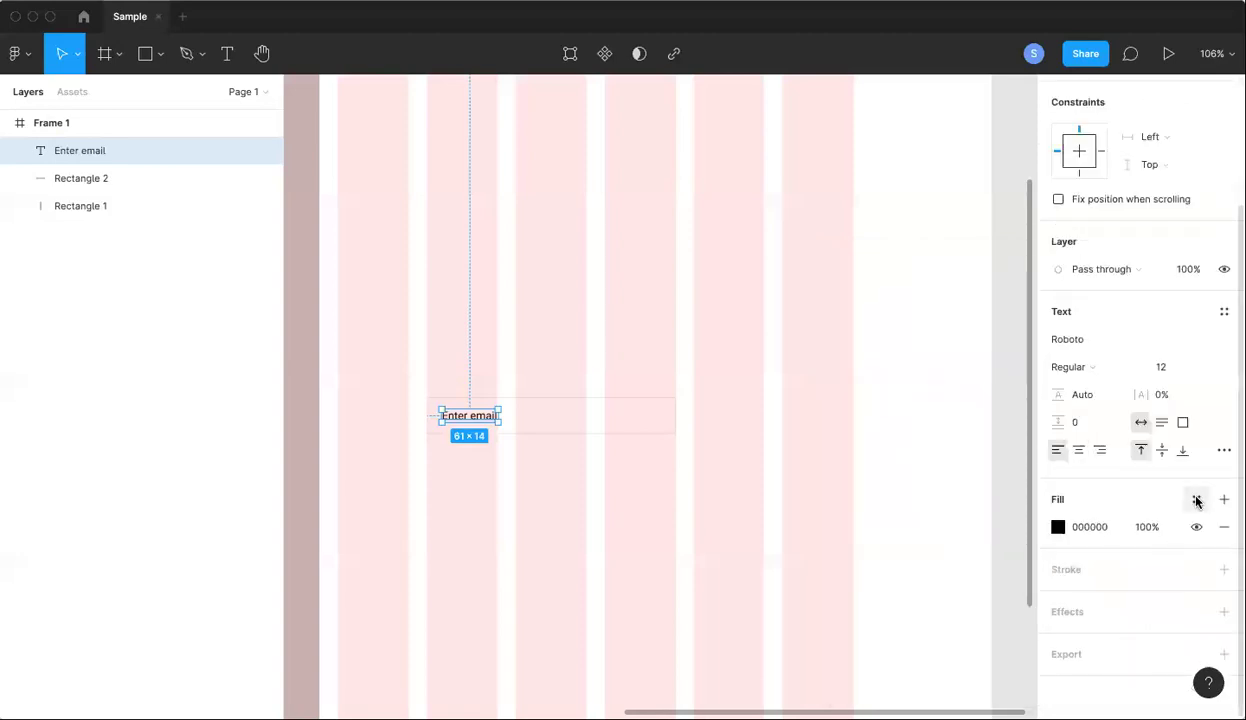
click(1058, 527)
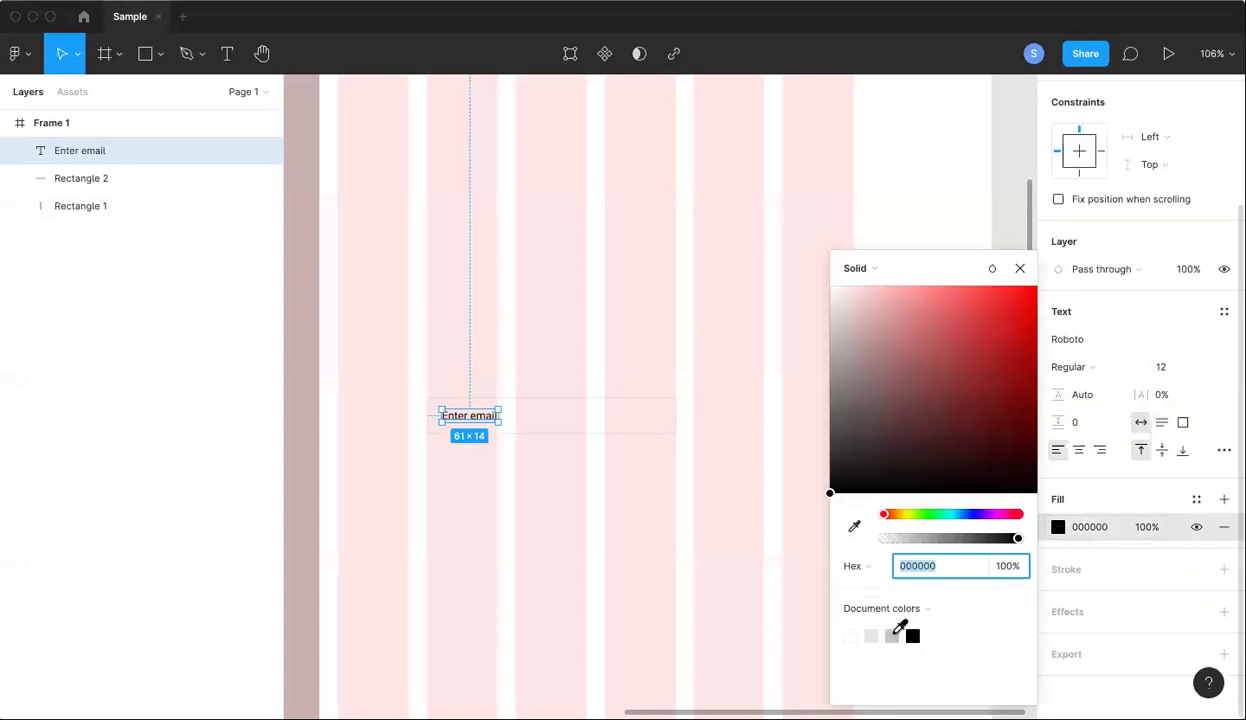
click(892, 635)
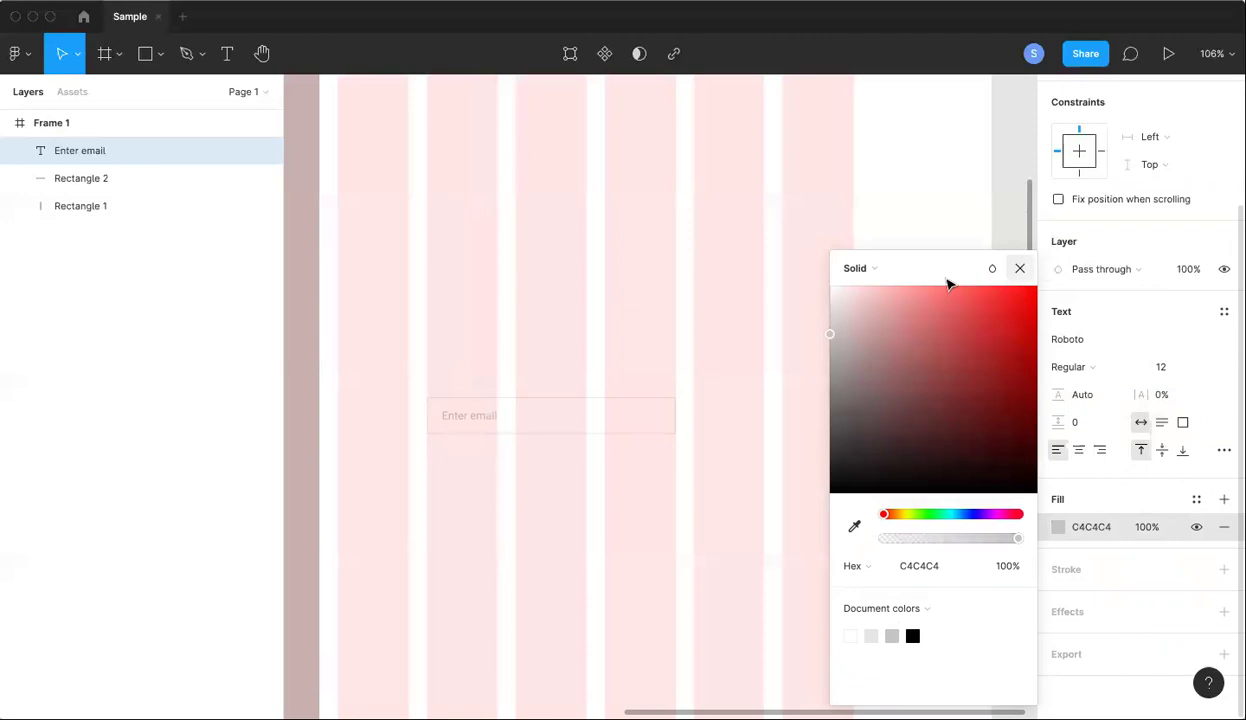
- Close the colour settings and group the "Enter email" text with its surrounding rectangle
key(Escape)
click(411, 439)
scroll(411, 439, down, 3)
scroll(400, 300, up, 5)
drag(371, 235, 593, 347)
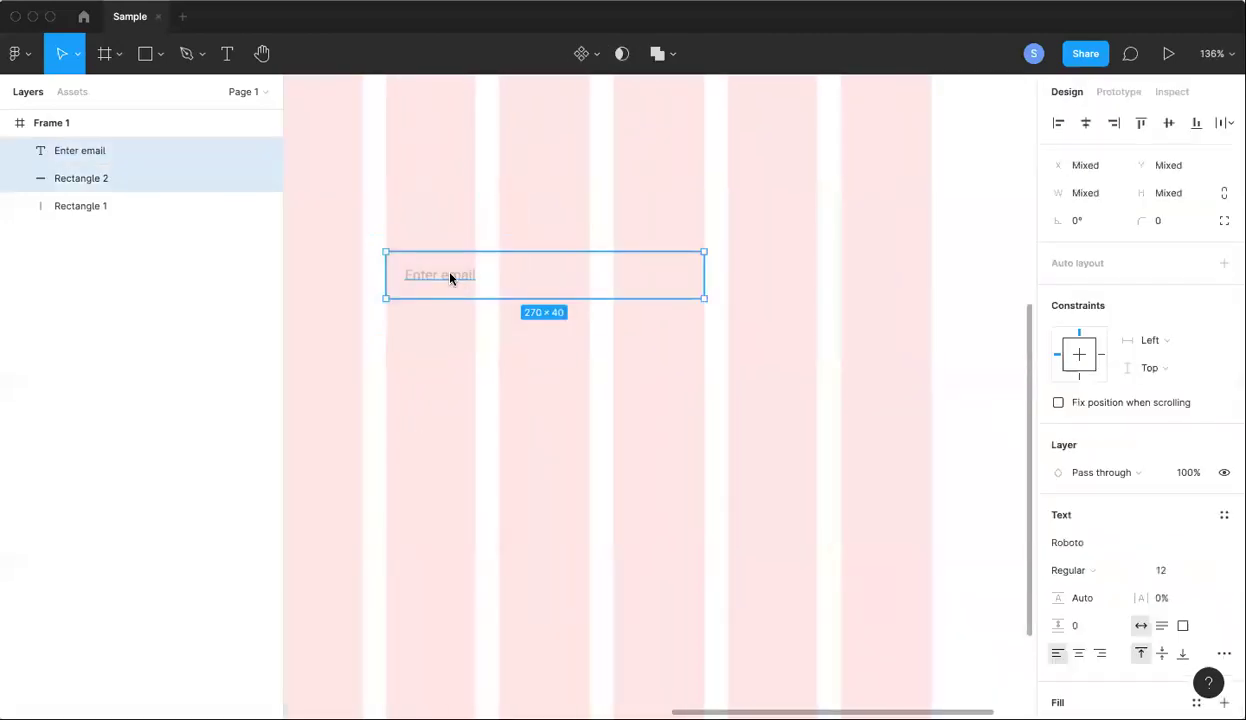
right_click(451, 279)
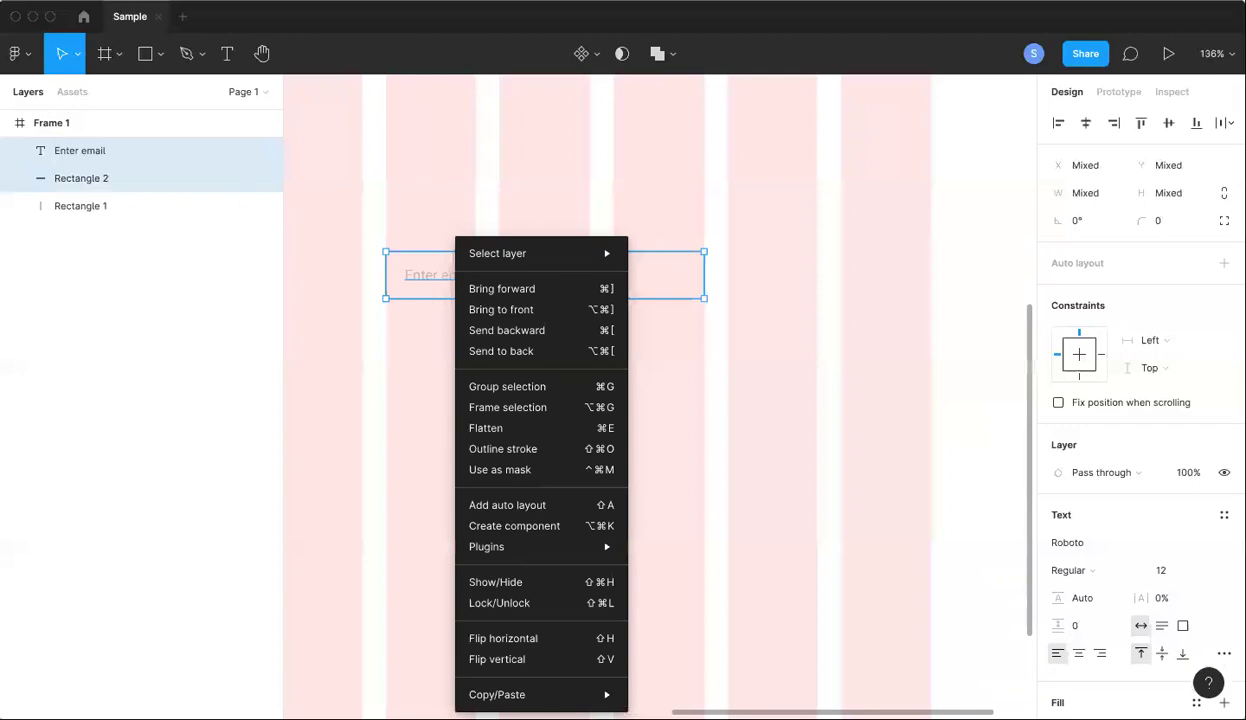
click(145, 0)
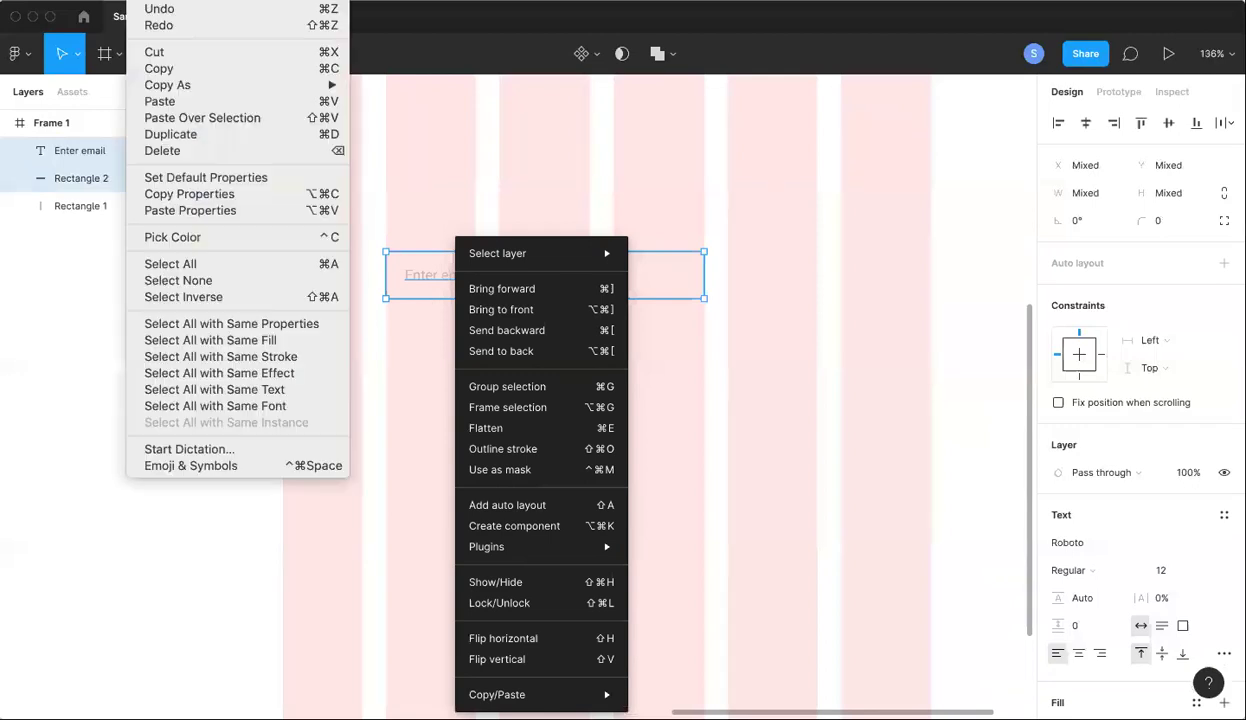
click(172, 70)
click(465, 387)
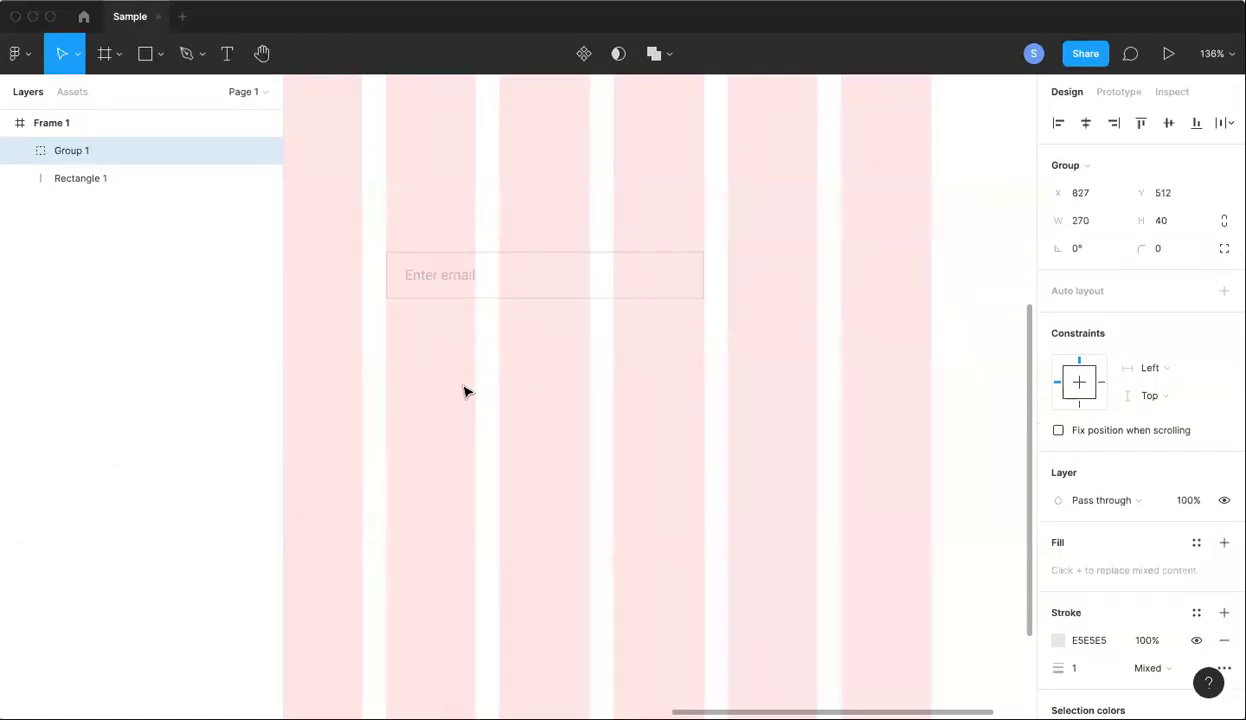
- Ungroup the email field back into its separate text and rectangle
right_click(463, 275)
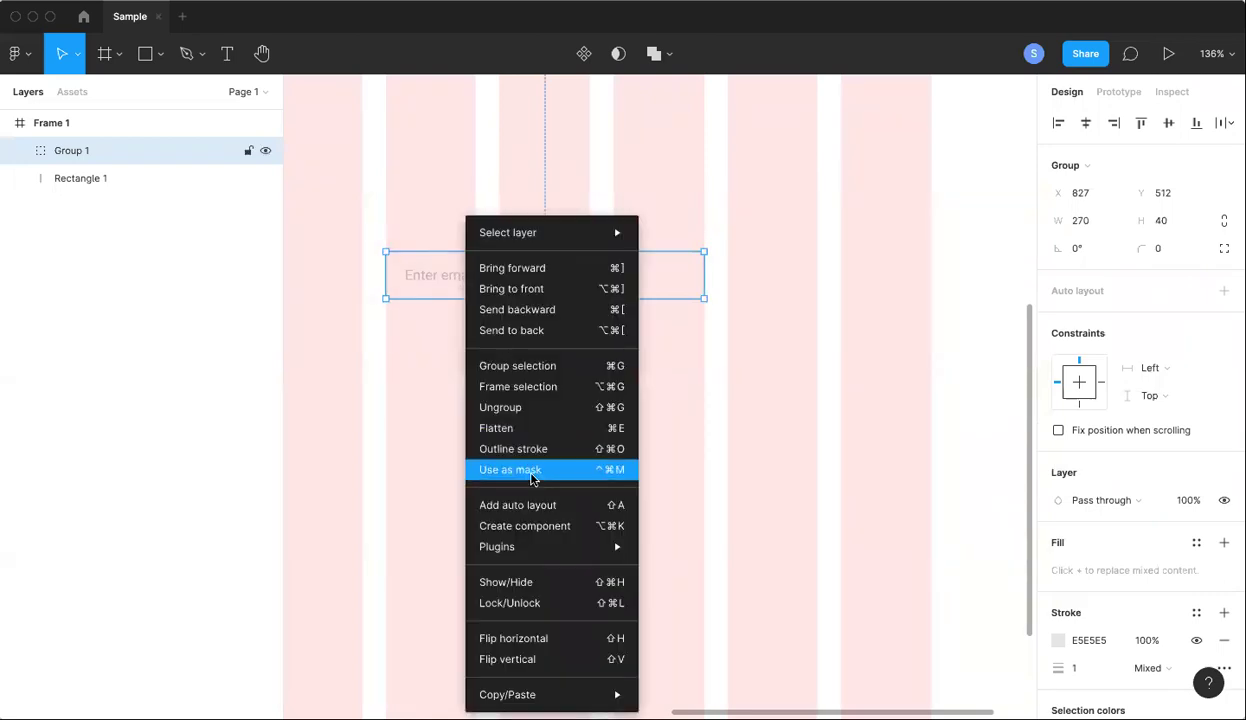
click(758, 478)
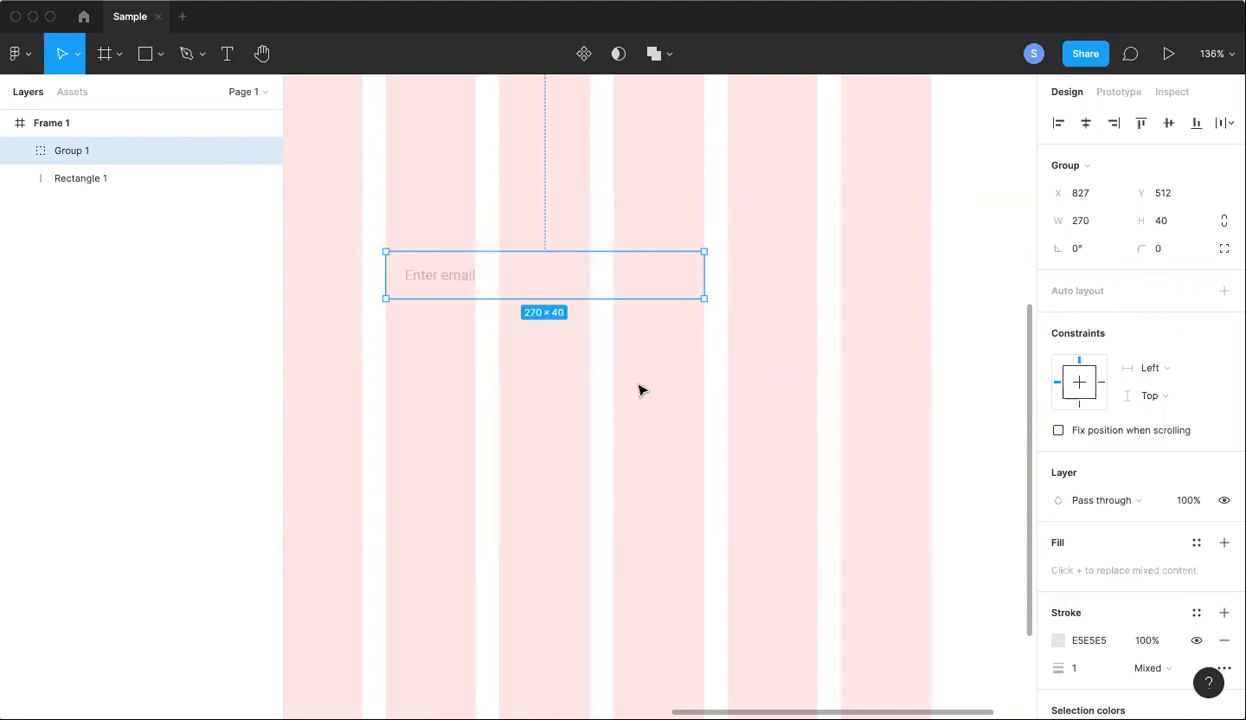
click(640, 389)
click(455, 280)
right_click(450, 278)
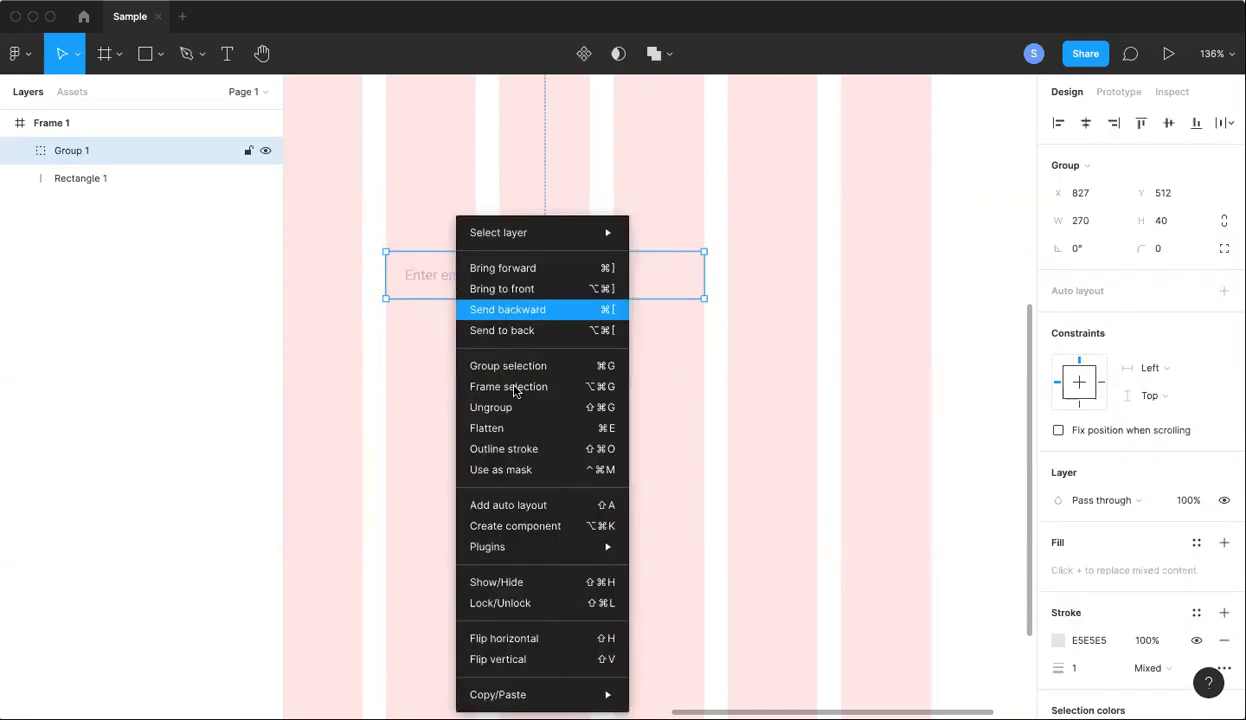
click(495, 405)
- Select the "Enter email" text and its rectangle together and group them again
click(446, 381)
drag(355, 236, 456, 281)
right_click(484, 290)
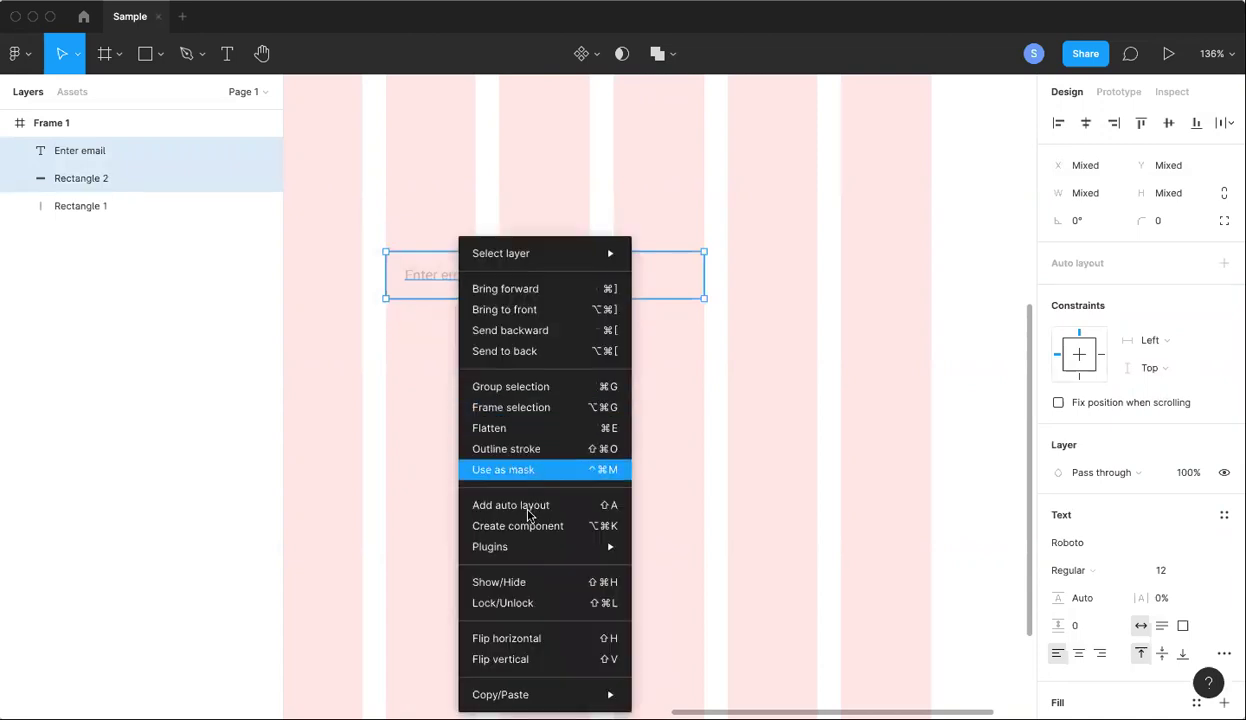
mouse_move(530, 545)
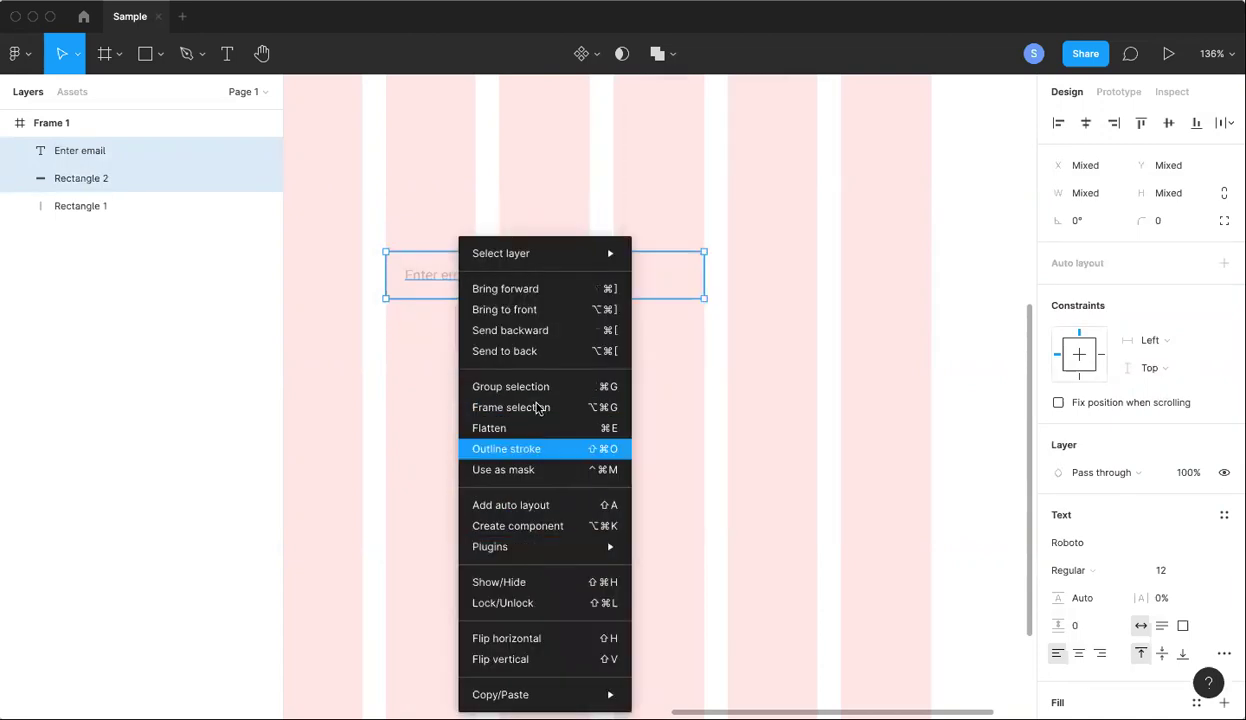
click(530, 389)
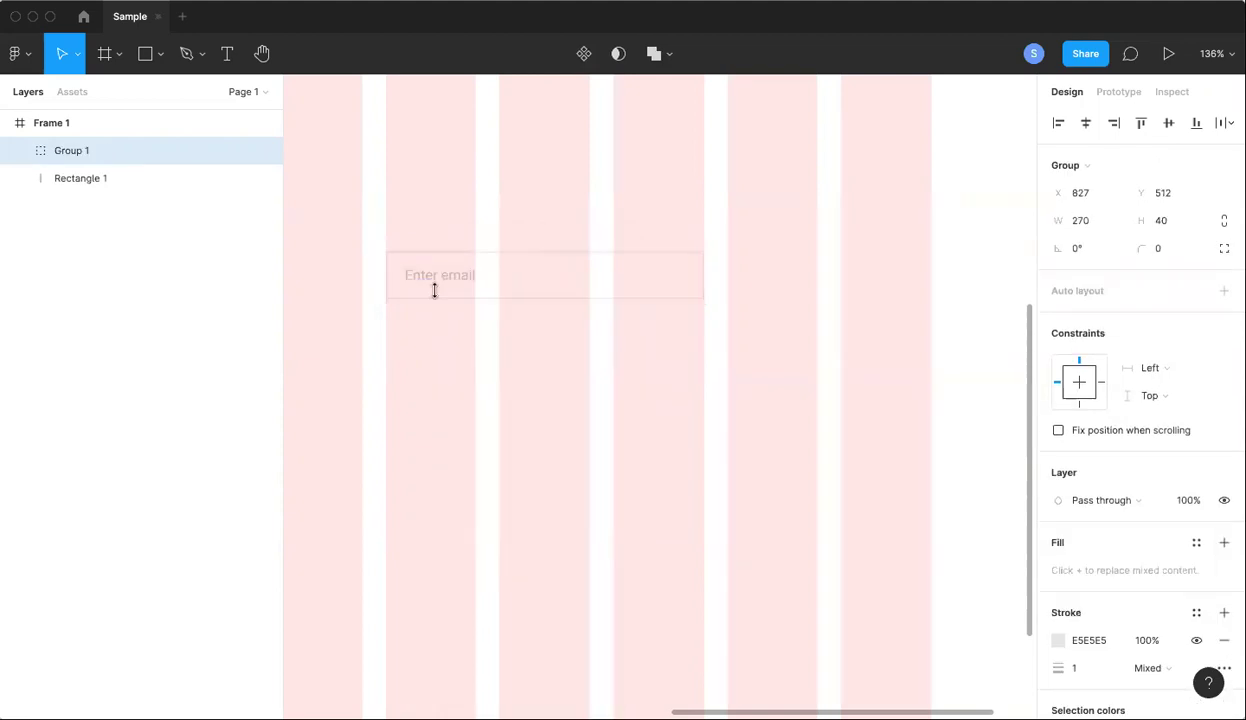
- Duplicate the email field group directly below the original, leaving a gap of 16 between the two fields
click(160, 0)
click(158, 68)
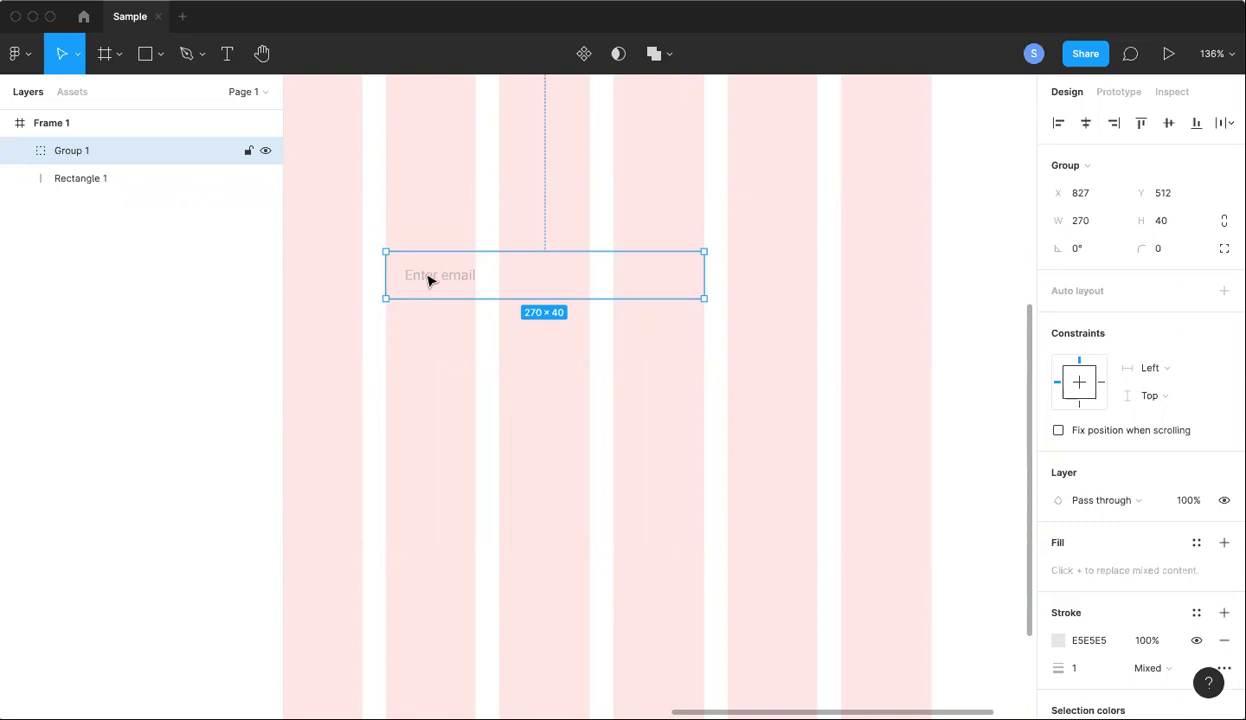
drag(428, 289, 432, 349)
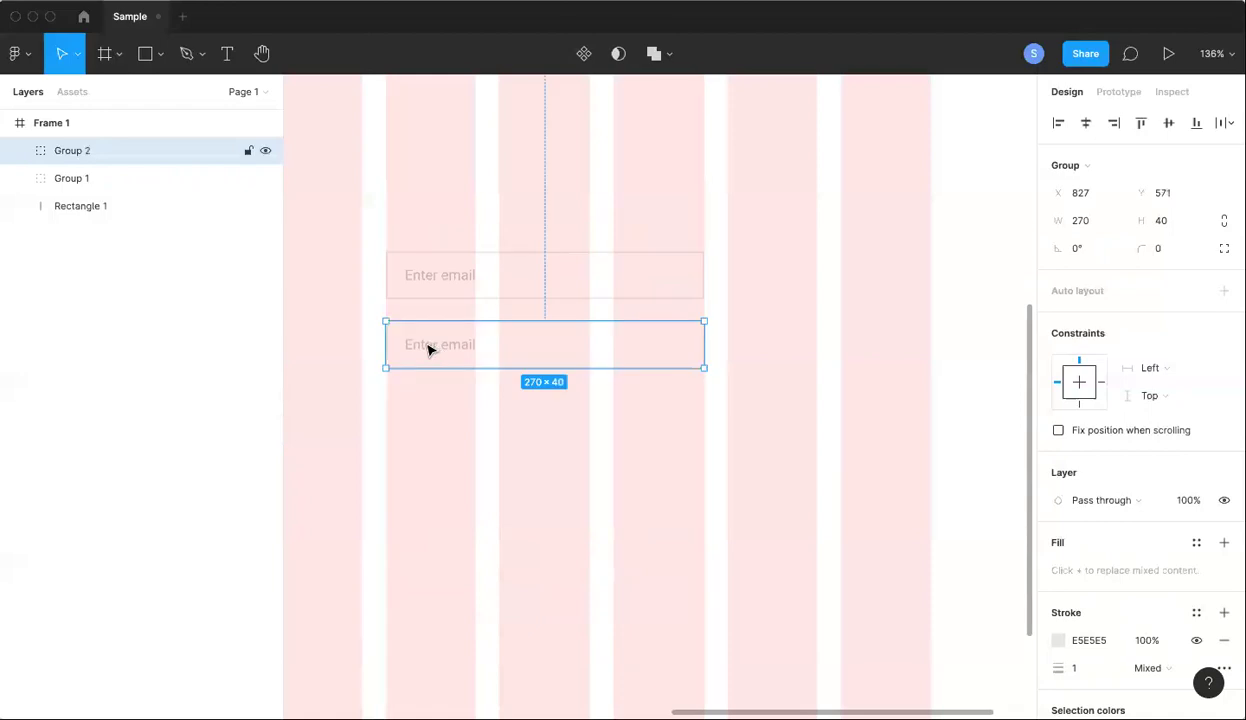
key(Up)
key(Up)
key(Up)
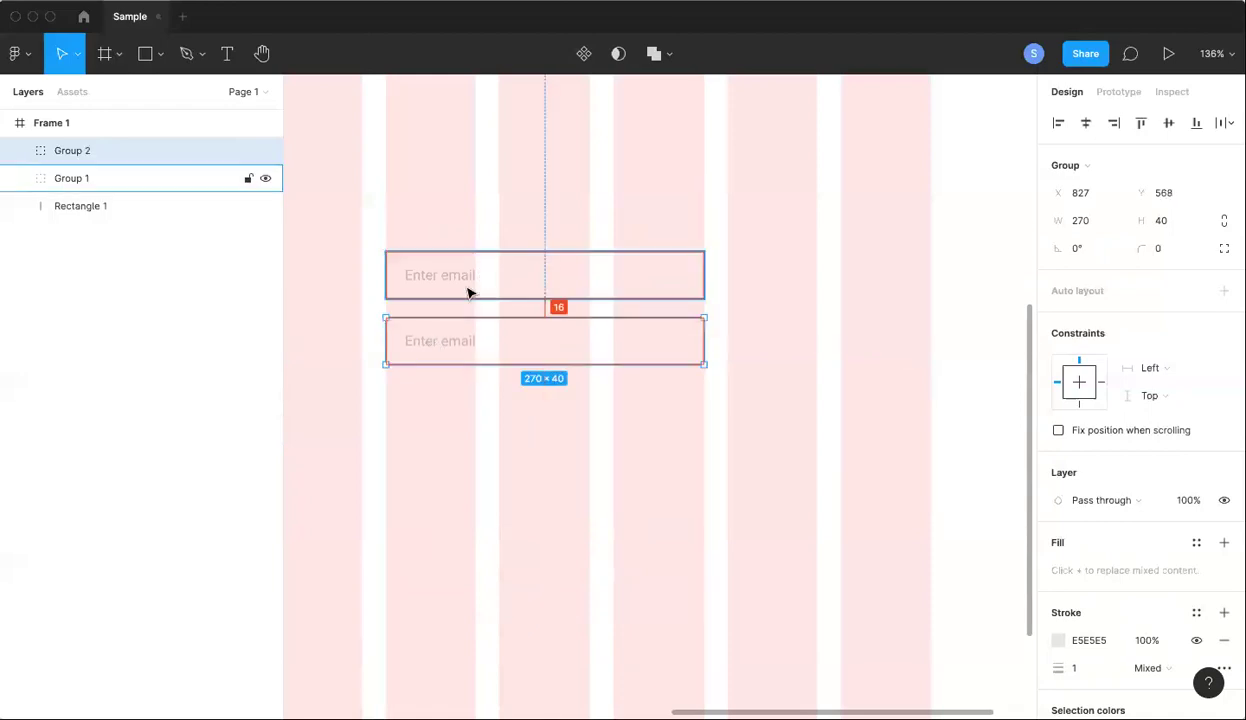
- Change the placeholder text in the duplicated lower field to "Password" and deselect it
double_click(442, 340)
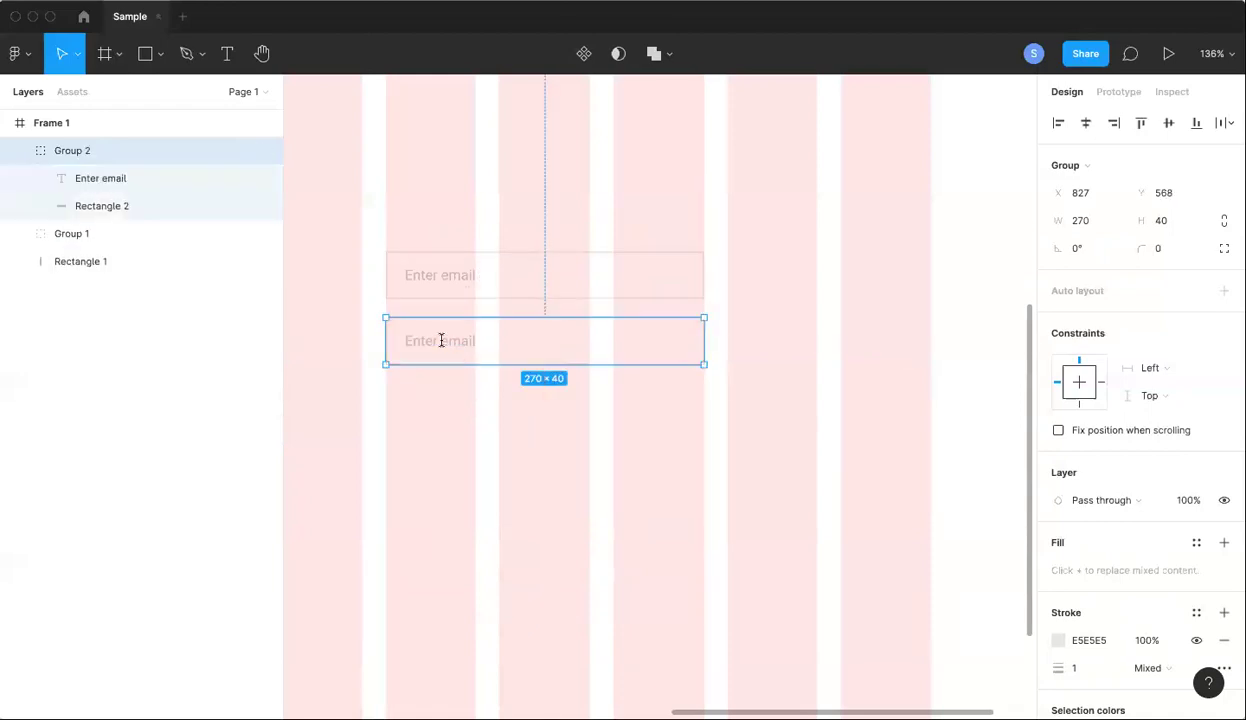
double_click(441, 341)
text(Password)
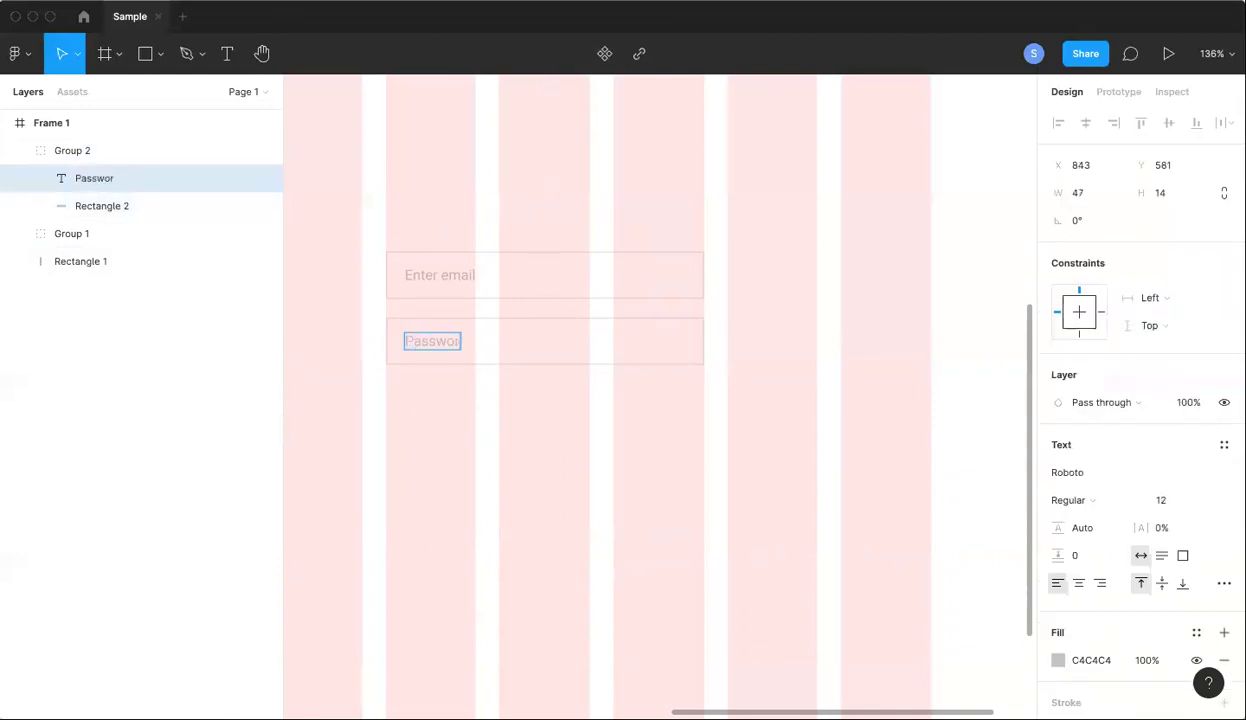
key(Escape)
scroll(622, 520, right, 3)
click(622, 520)
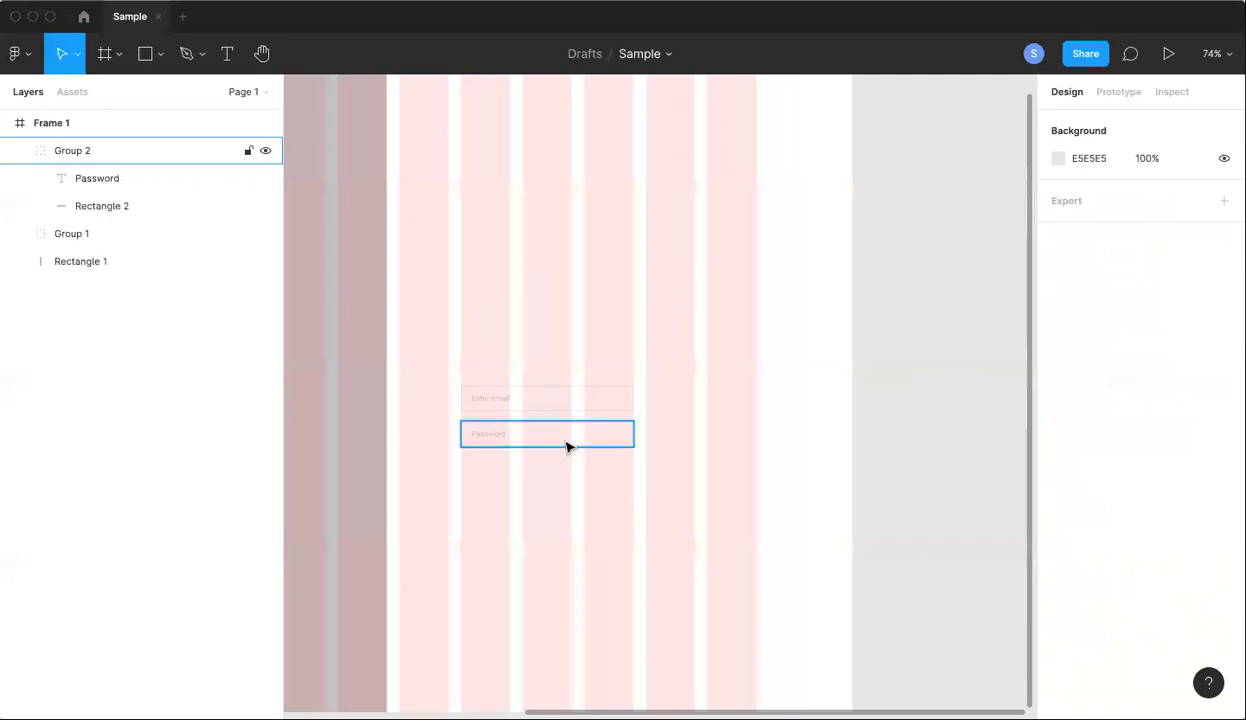
- Try to run the Material Design Icons plugin
scroll(567, 445, up, 3)
scroll(567, 447, down, 3)
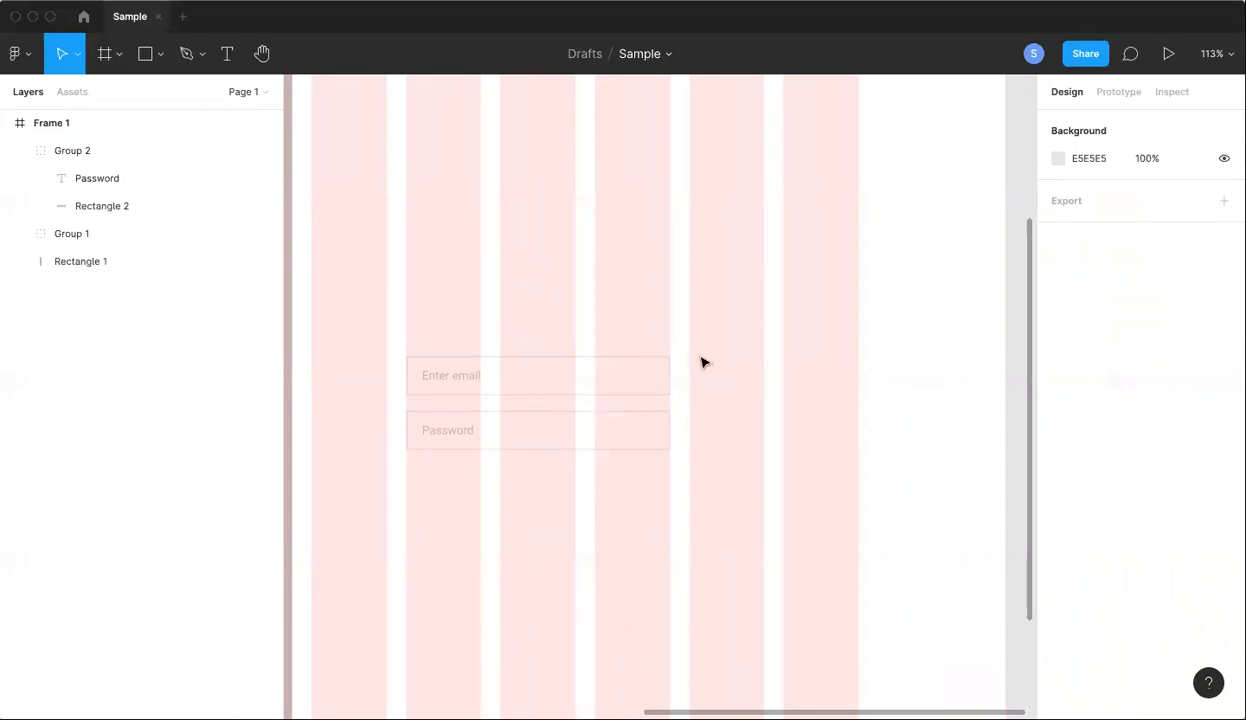
click(430, 0)
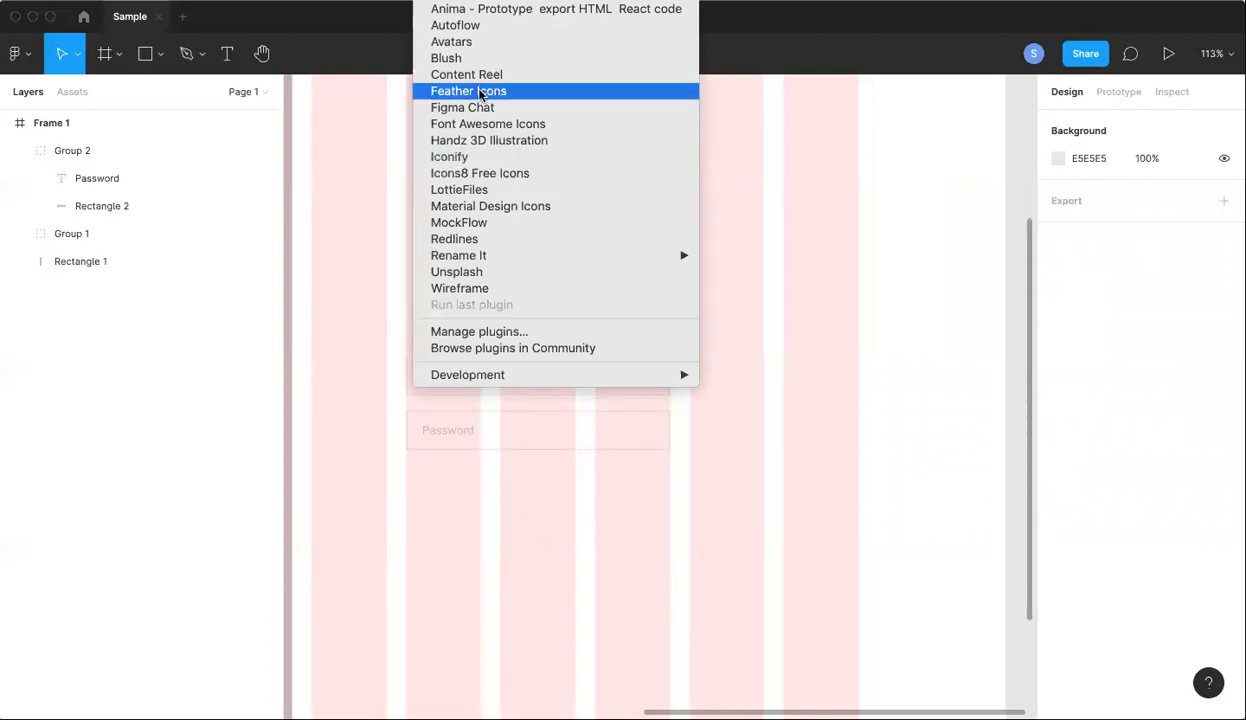
click(489, 210)
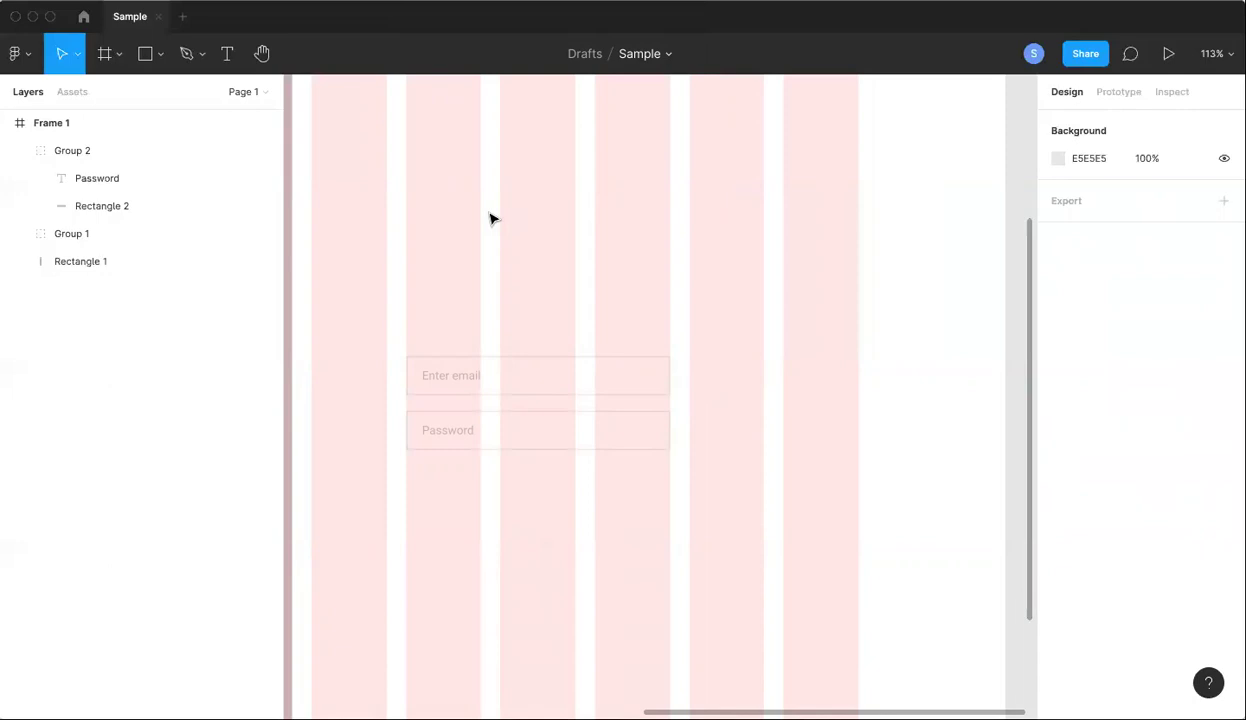
- Open the Community area and browse the plugins in the Design systems category
click(84, 17)
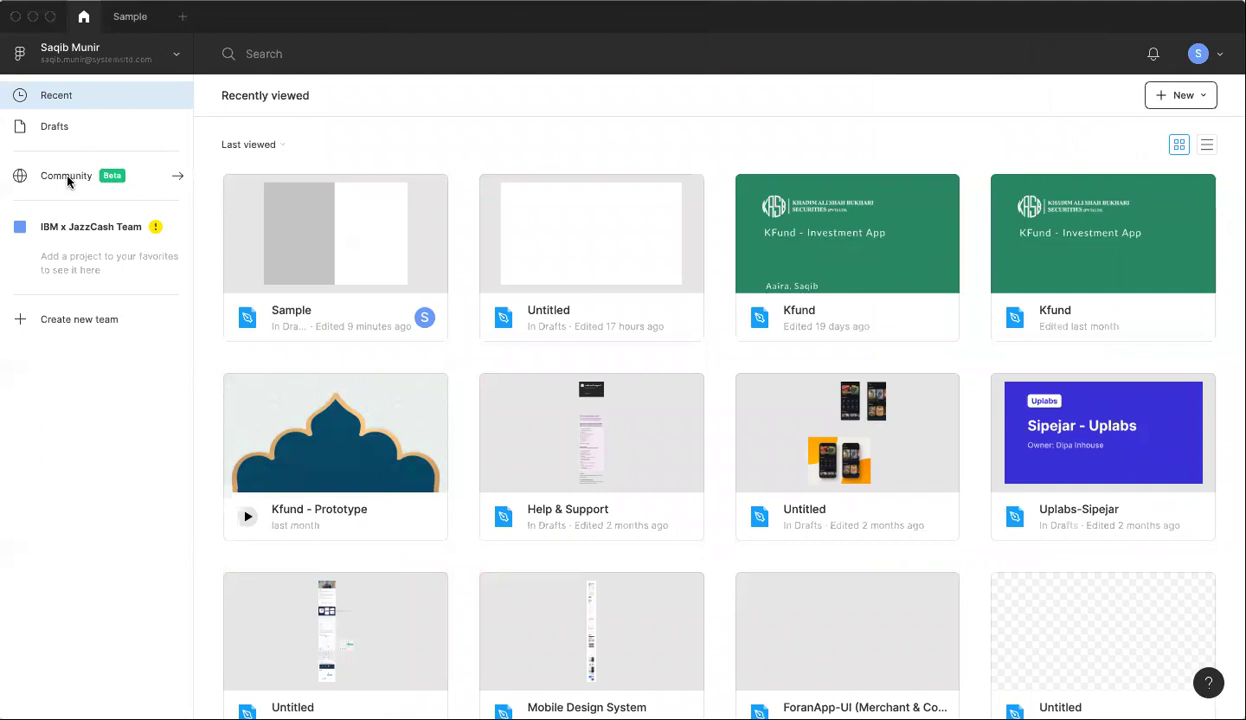
click(67, 179)
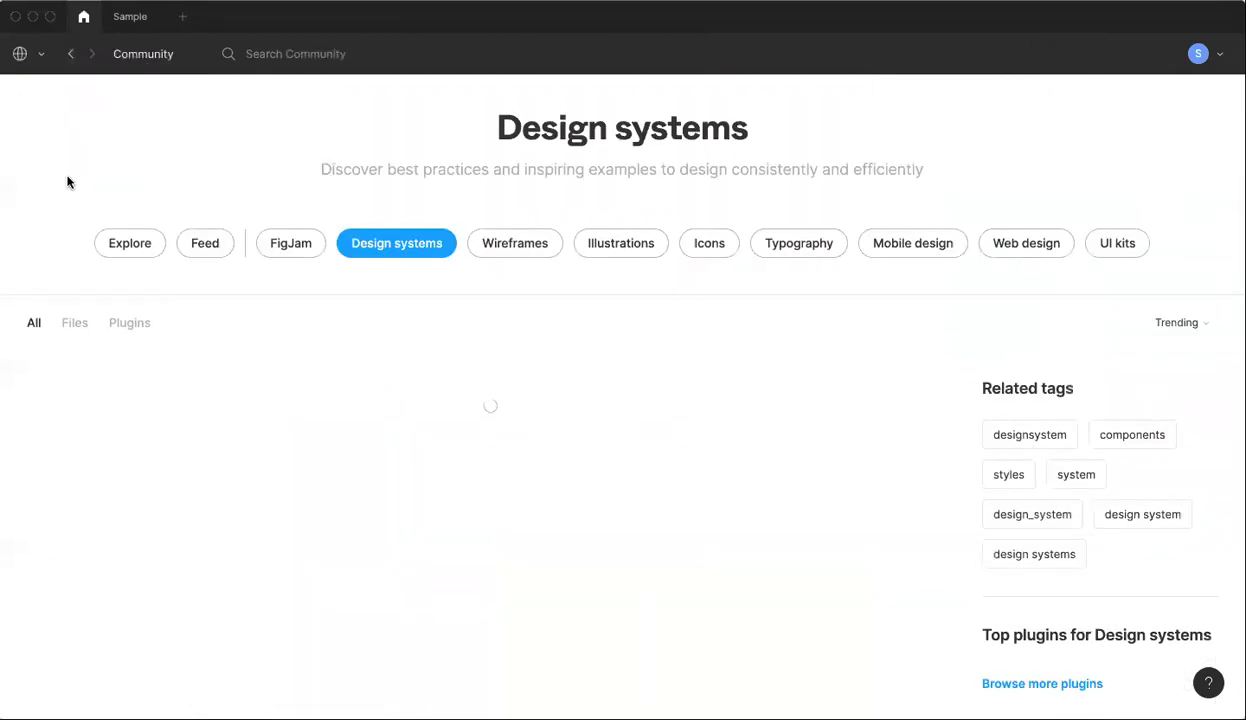
click(130, 323)
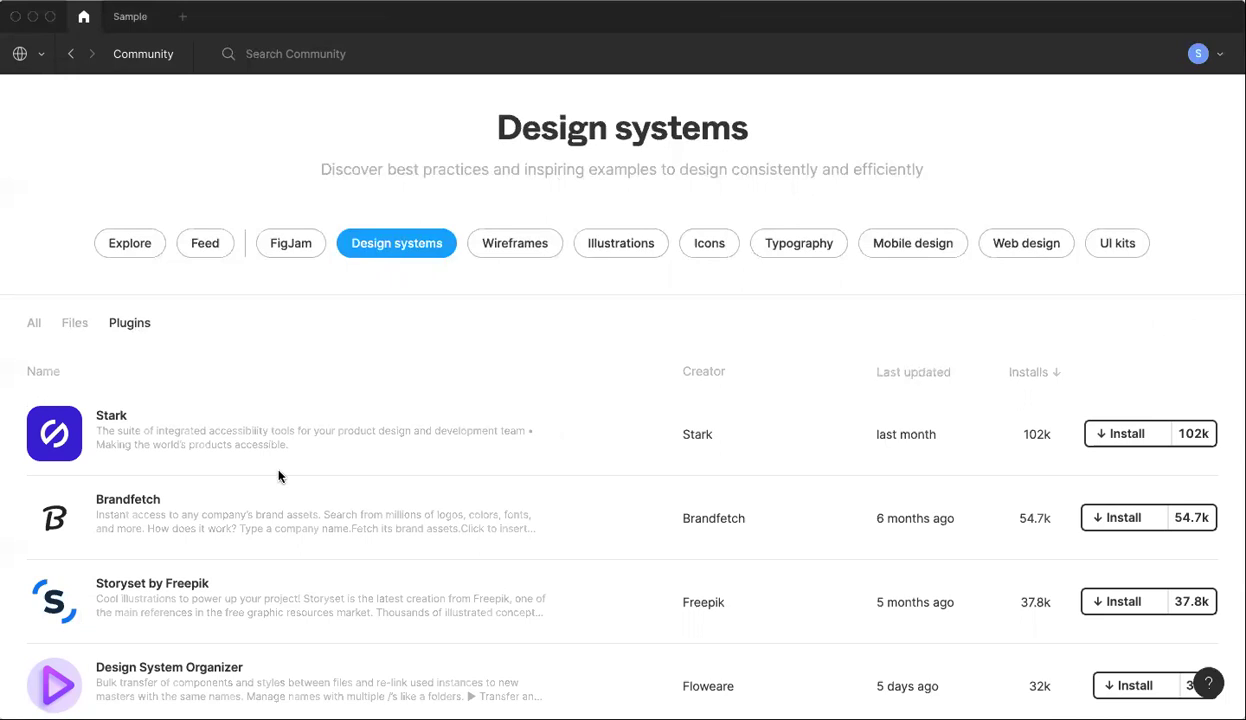
scroll(279, 474, down, 5)
scroll(281, 477, up, 5)
- Search the Community for "materi", look through the matching plugins, and return to the Sample file
click(320, 53)
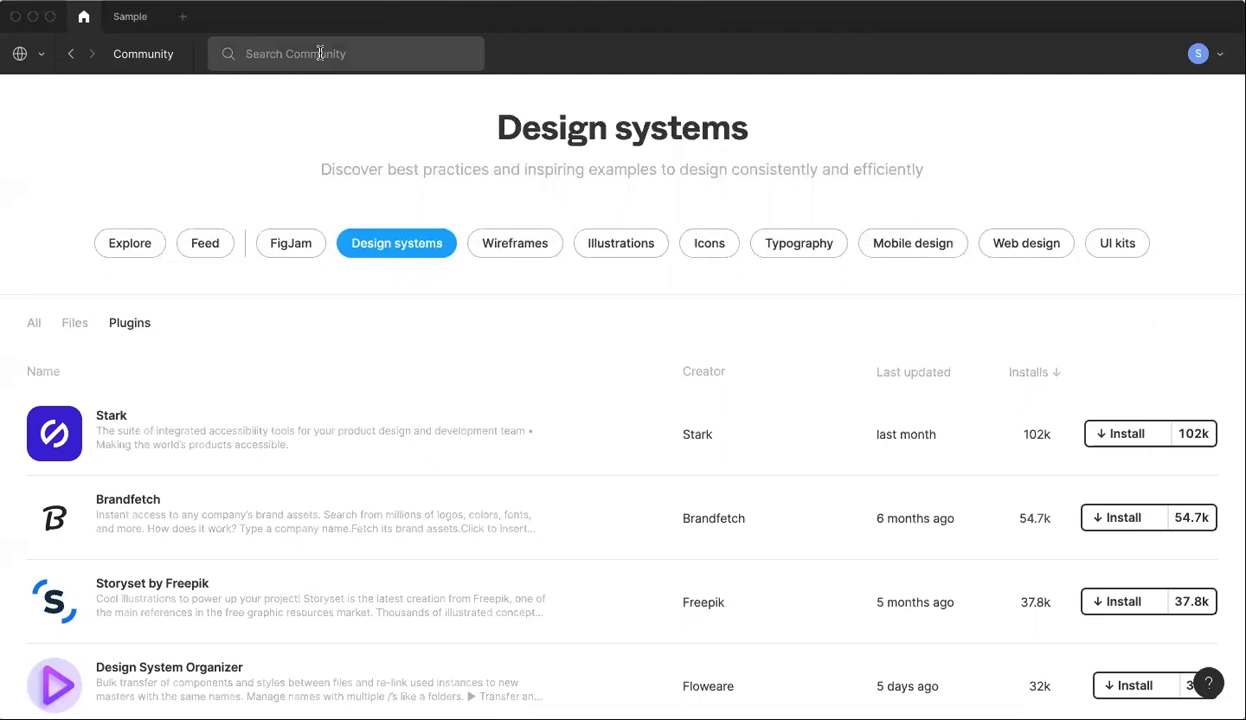
text(materi)
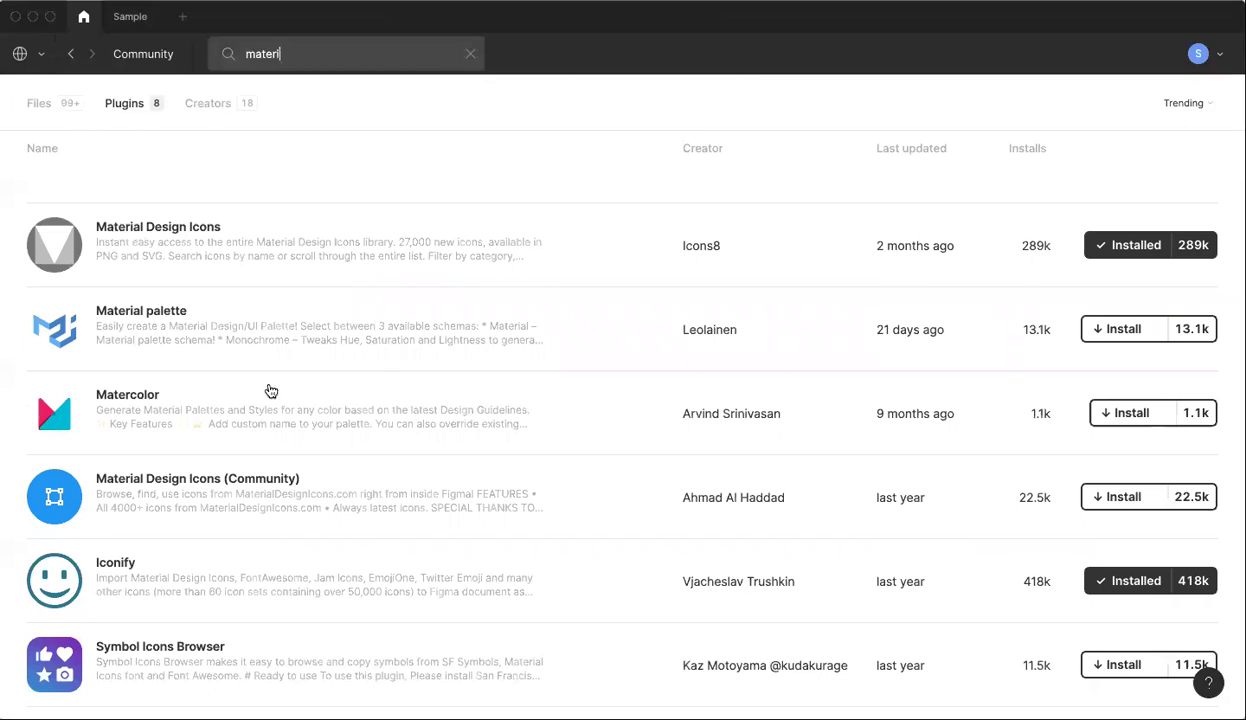
scroll(270, 390, down, 3)
scroll(270, 390, up, 3)
click(117, 17)
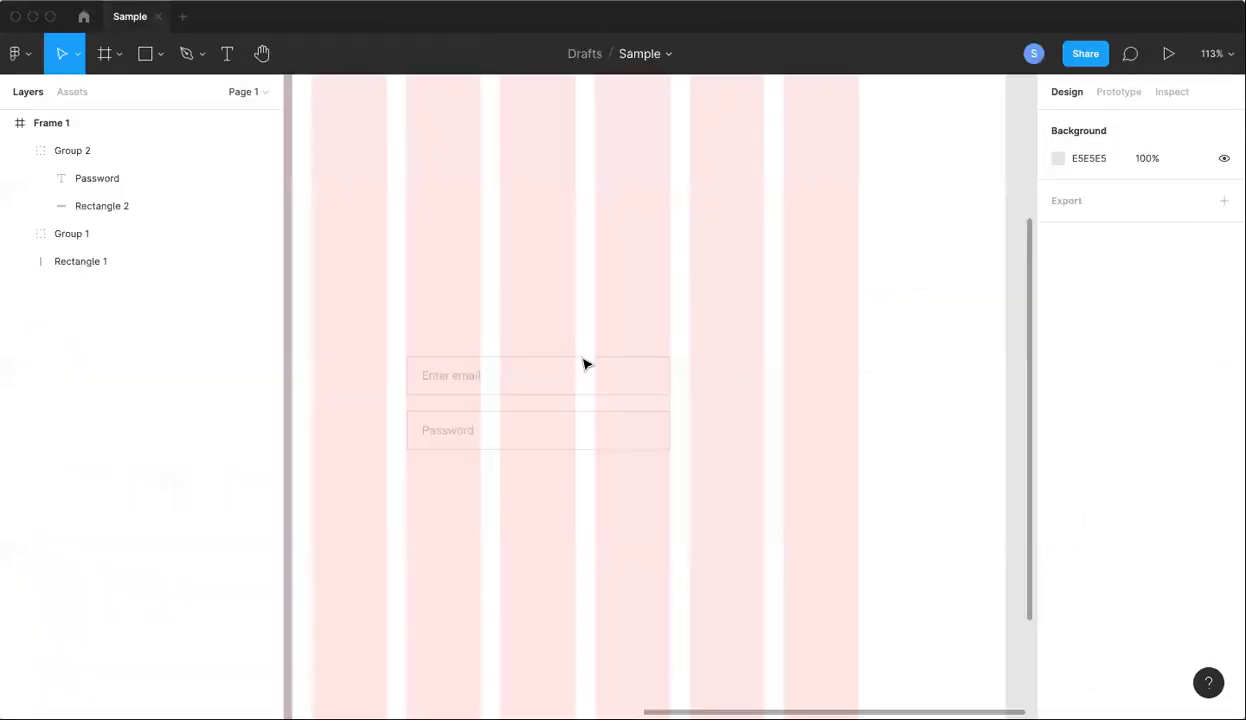
- Run the Icons8 Free Icons plugin and browse its free popular icons beside the form fields
right_click(481, 133)
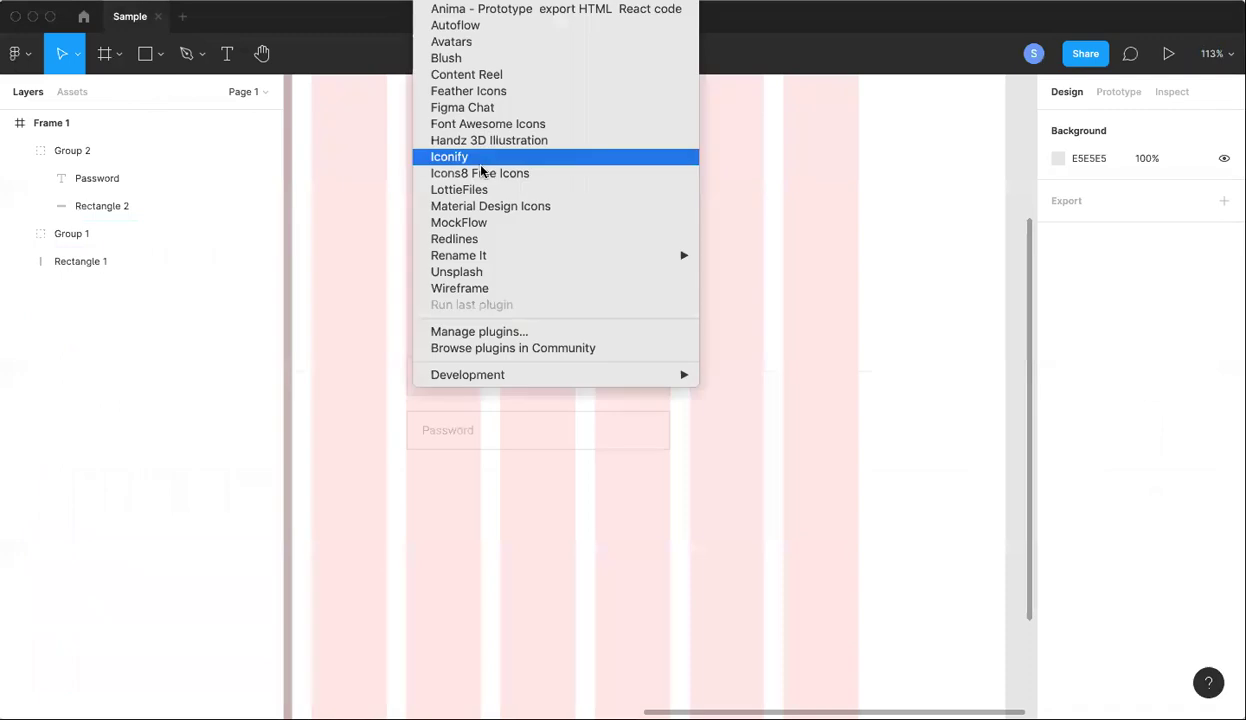
click(481, 174)
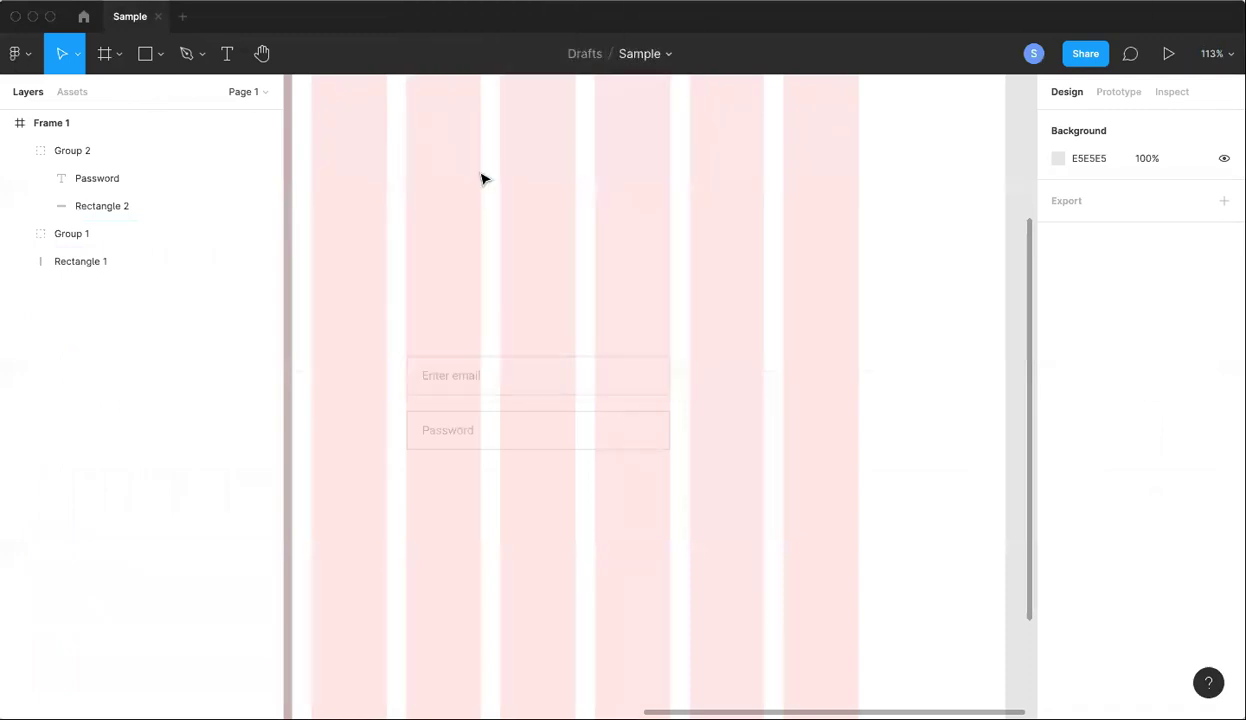
scroll(873, 467, down, 10)
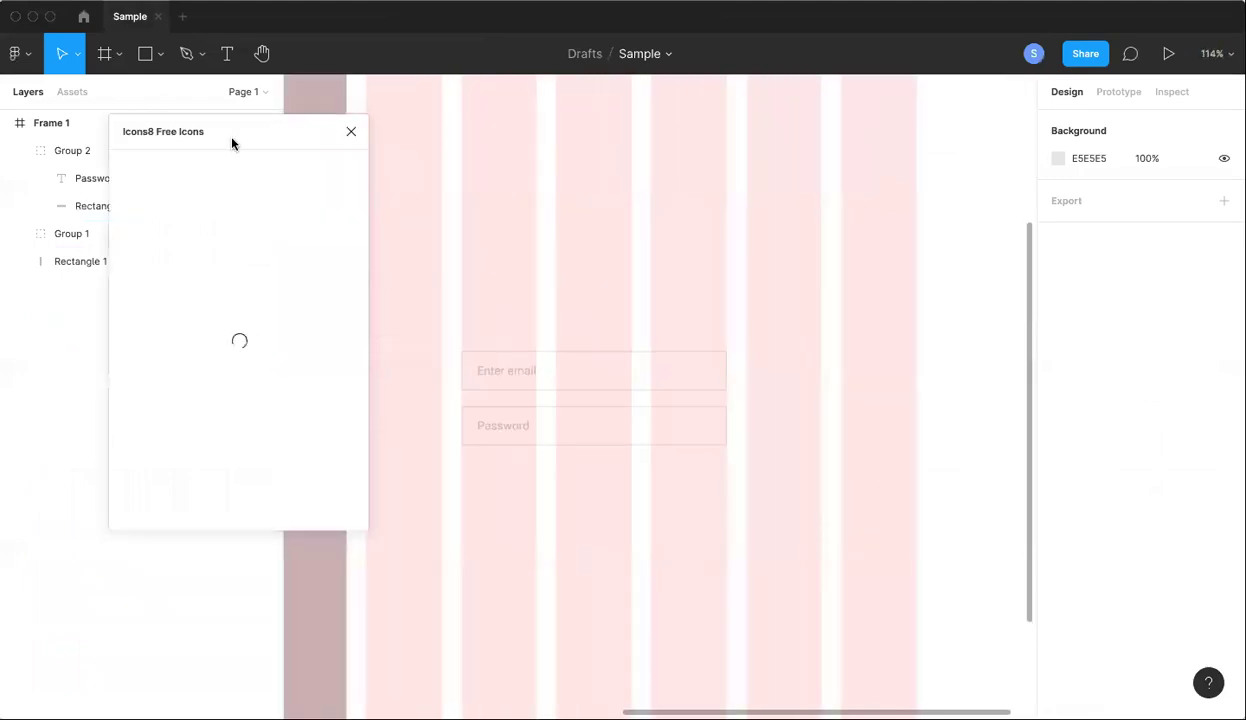
drag(271, 141, 323, 190)
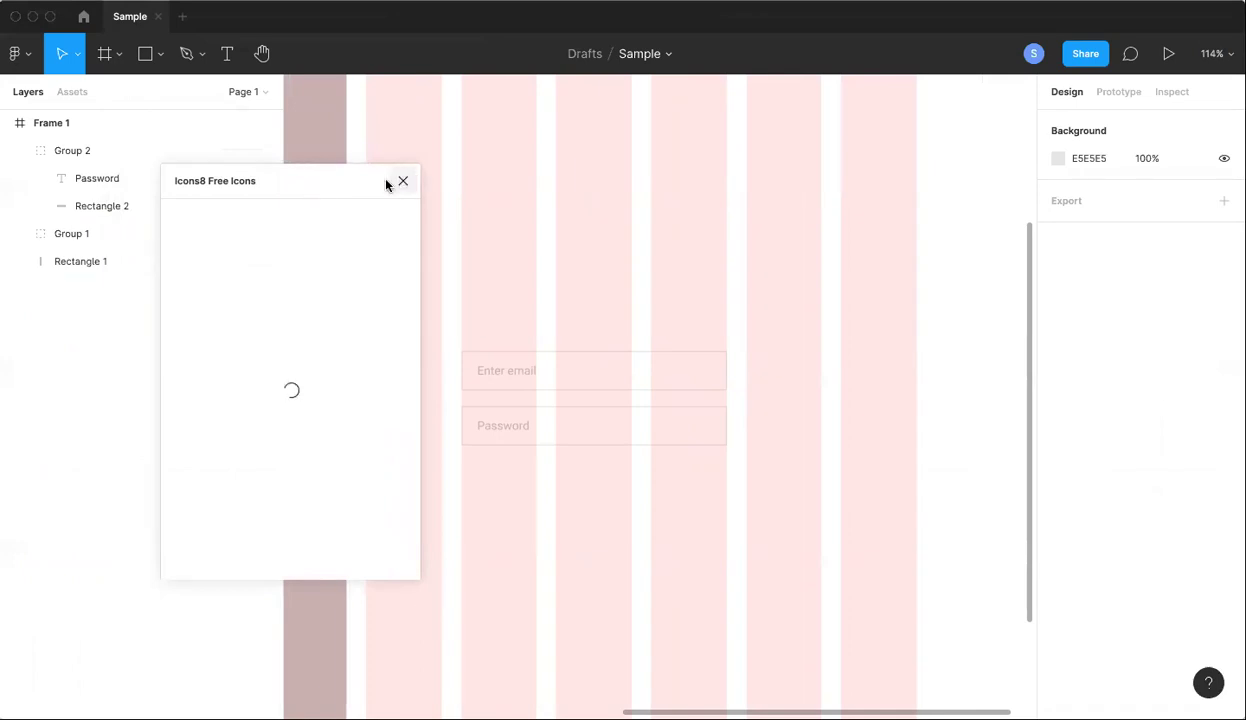
scroll(510, 270, down, 5)
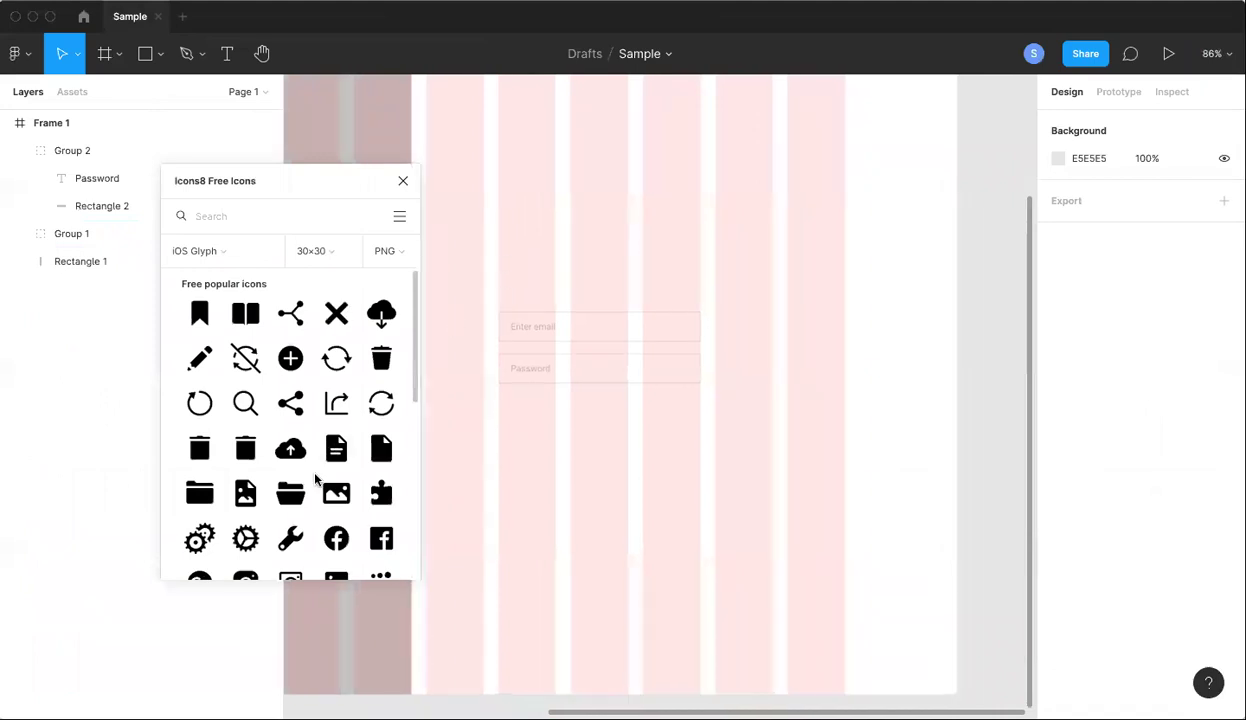
scroll(316, 481, down, 5)
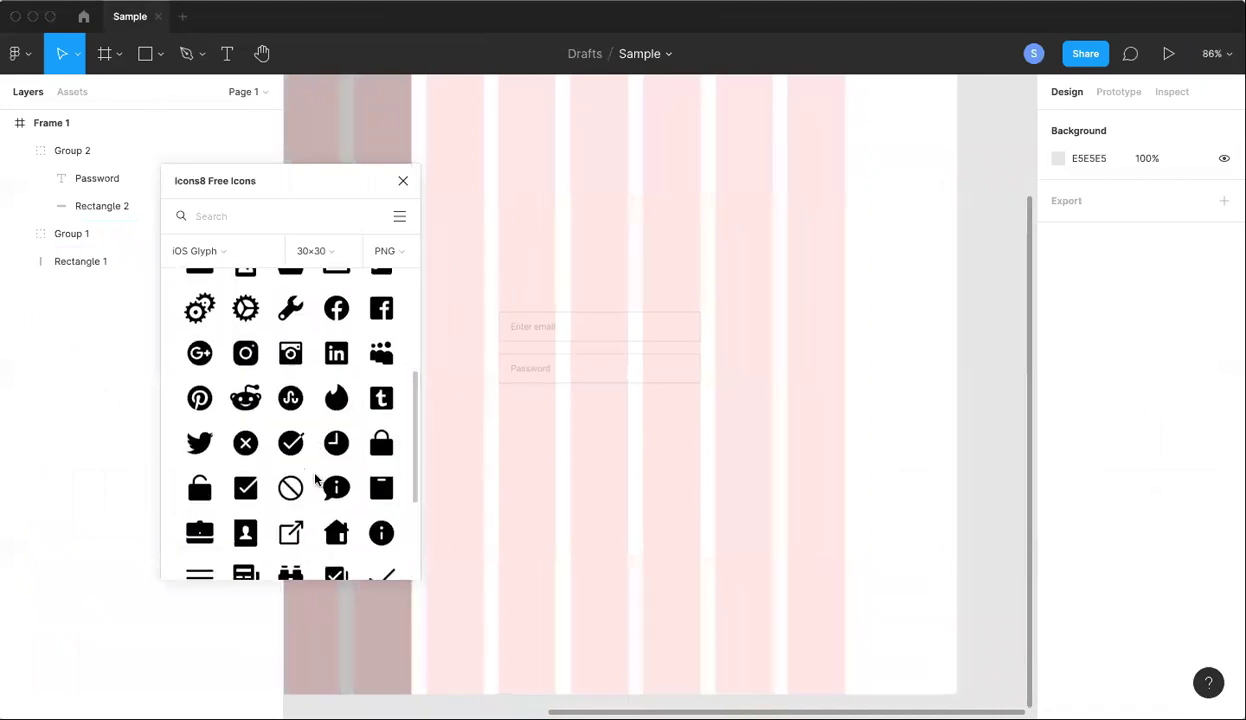
- Search the plugin for "eye", place the plain eye icon inside the right end of the Password field, and close the plugin
click(220, 218)
text(eye)
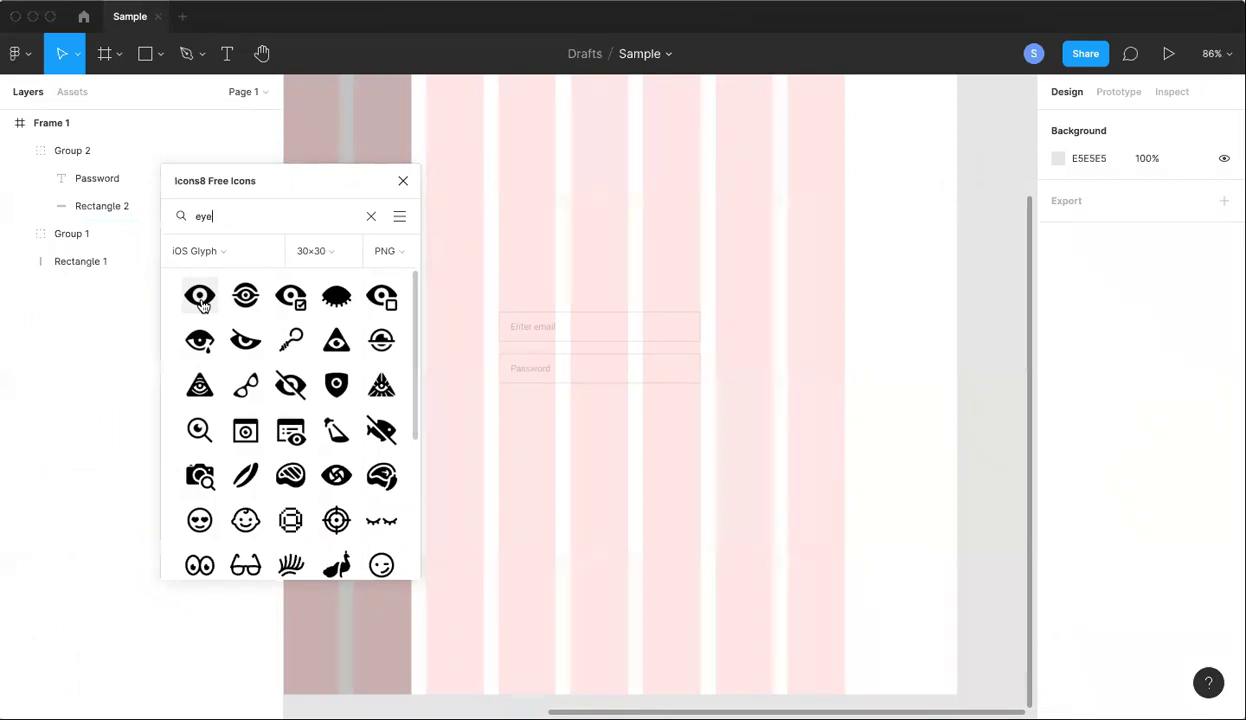
drag(441, 370, 684, 373)
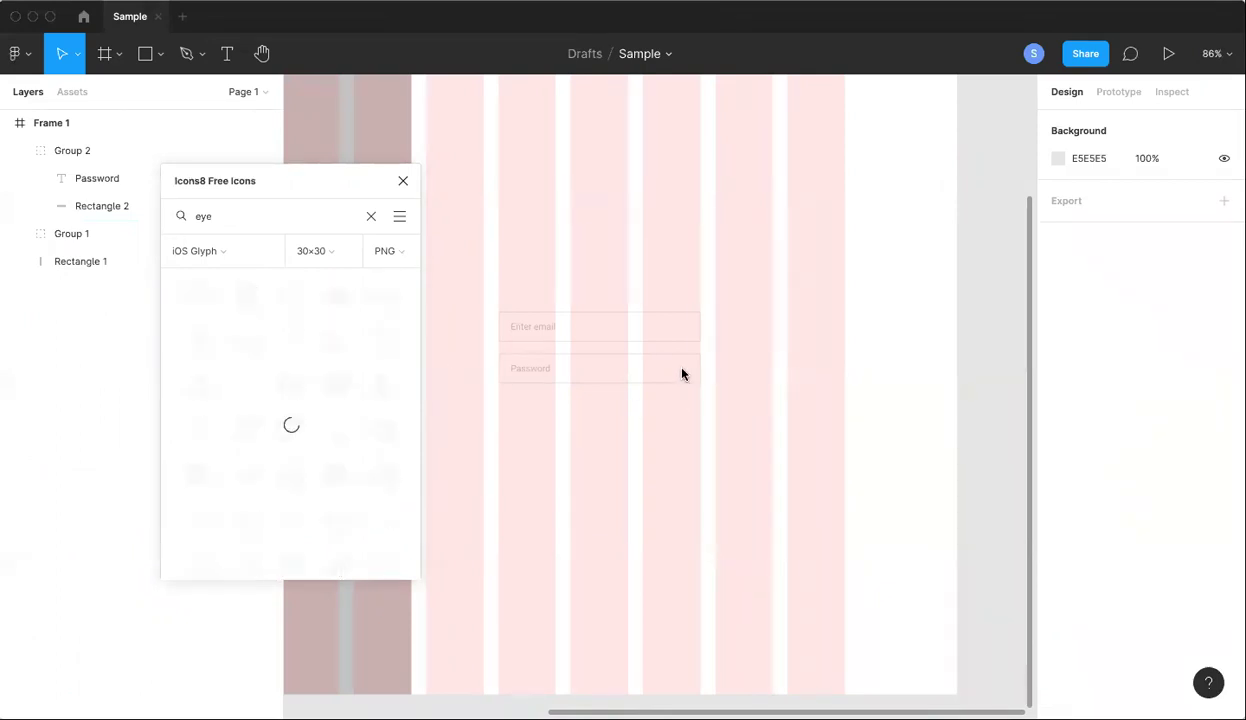
click(403, 180)
scroll(831, 528, up, 5)
click(578, 183)
drag(578, 183, 492, 175)
scroll(493, 173, down, 3)
scroll(494, 175, up, 3)
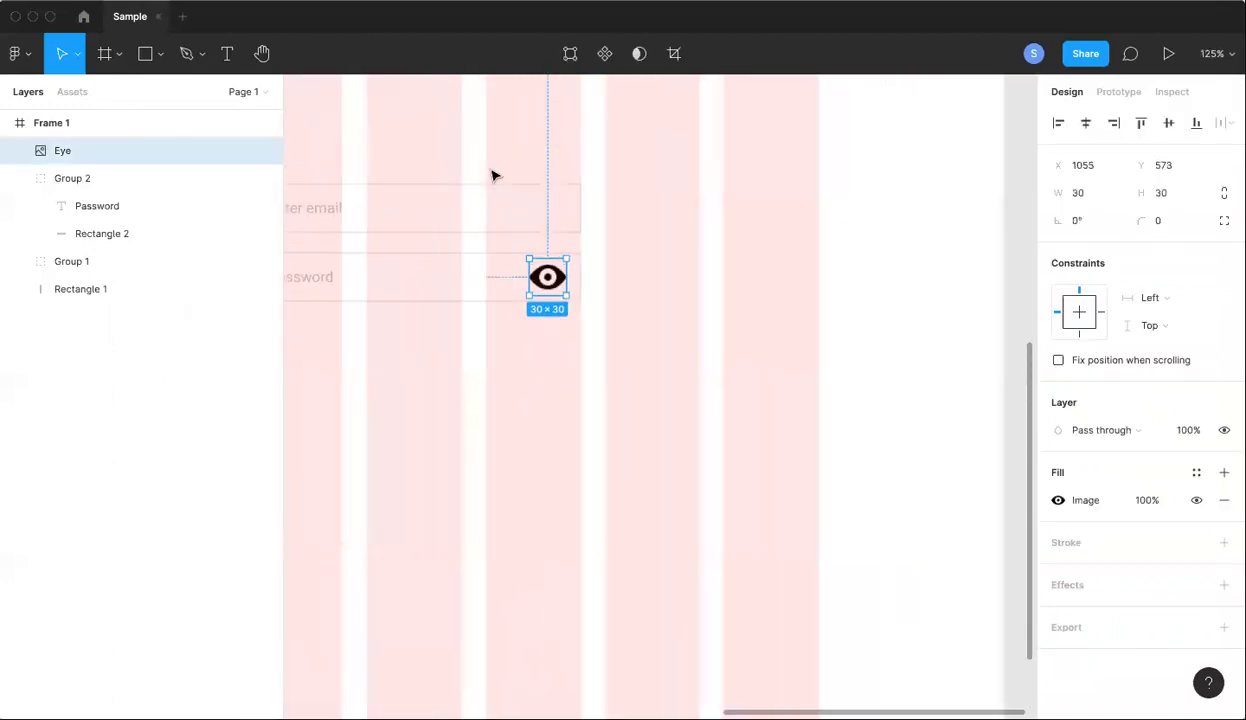
scroll(684, 367, up, 4)
scroll(684, 367, down, 4)
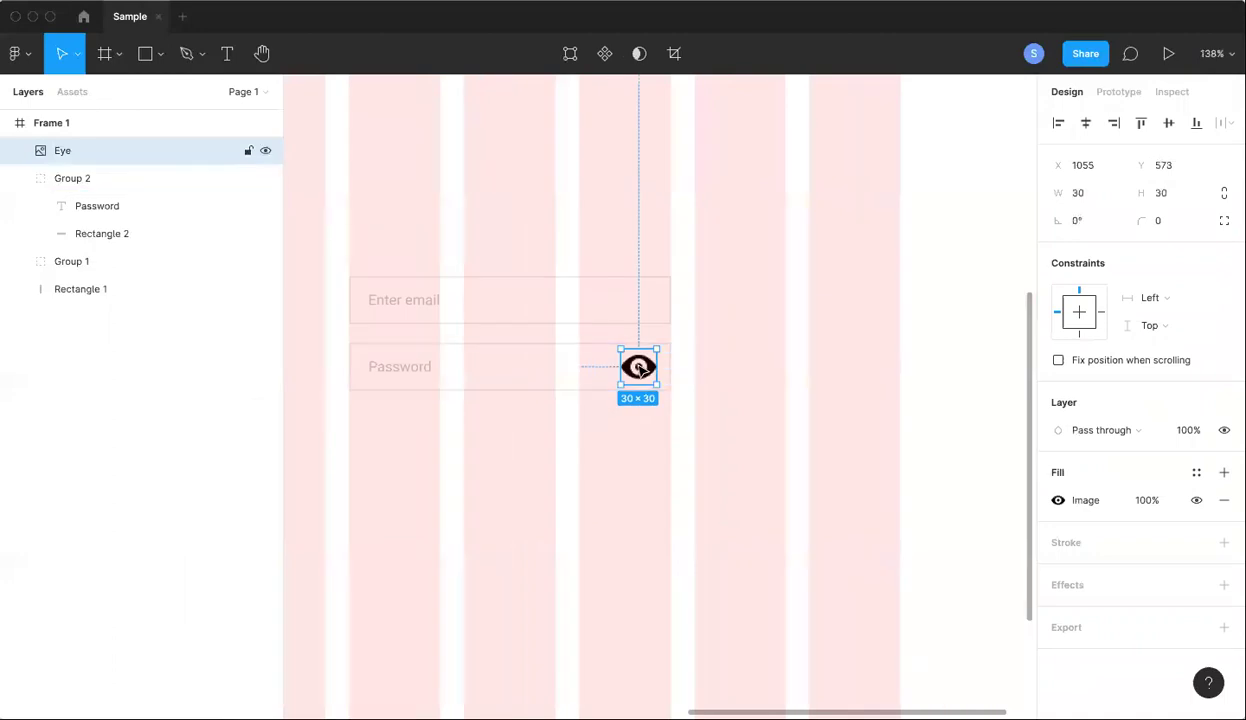
- Lock the eye icon's proportions, resize it to 16 × 16, and reposition it inside the right end of the Password field
scroll(640, 368, up, 5)
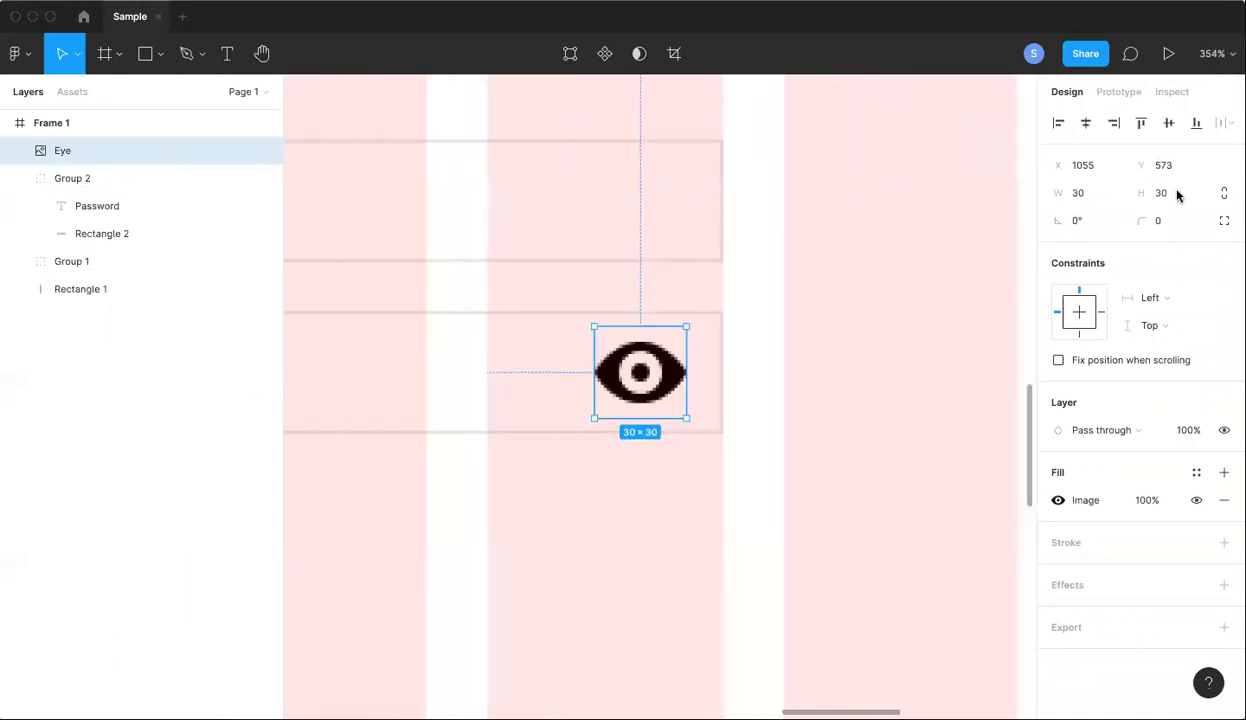
click(1219, 192)
click(1178, 192)
text(20)
key(Return)
key(Down)
key(Down)
key(Down)
key(Down)
drag(629, 361, 660, 383)
key(shift+1)
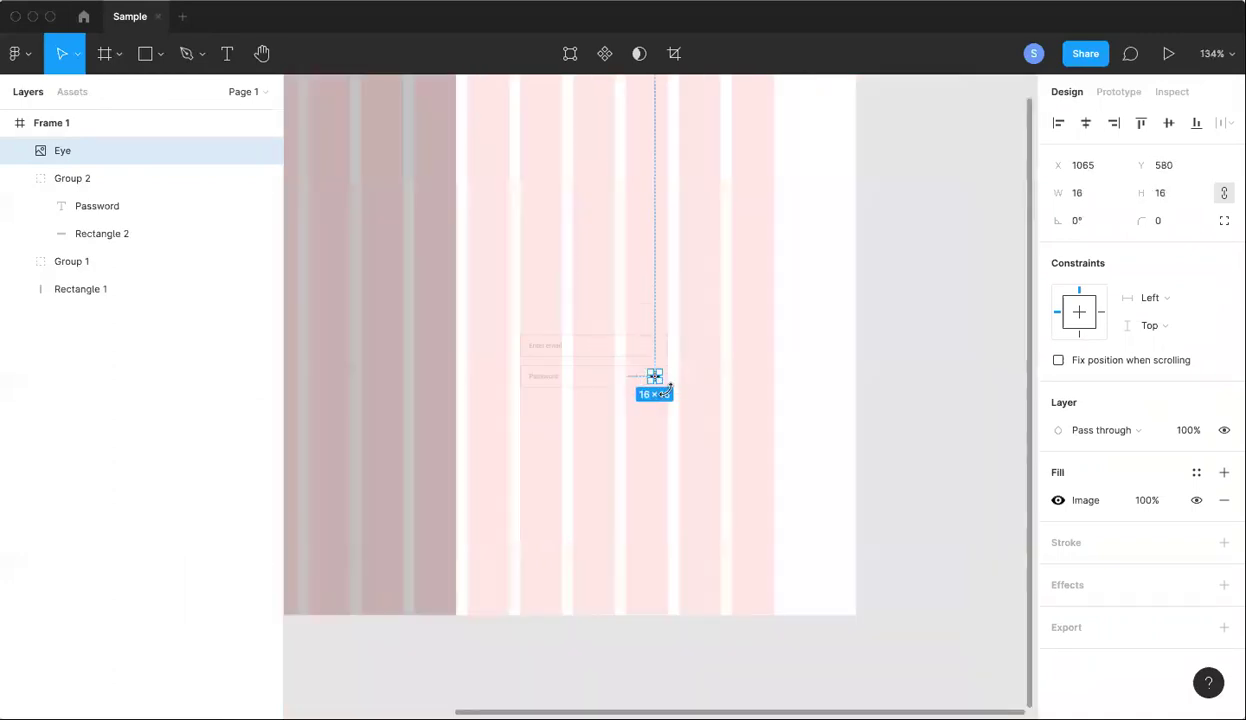
click(722, 402)
- Group the eye icon together with the existing Password field group
scroll(720, 400, up, 5)
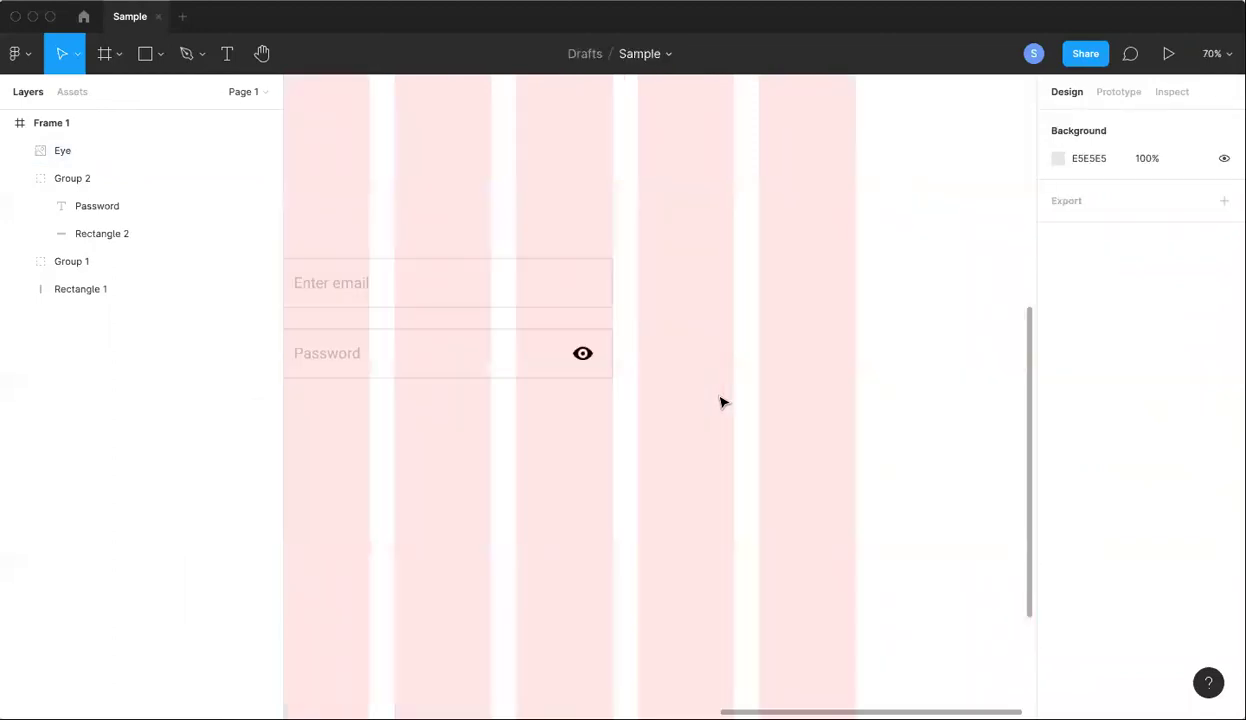
scroll(384, 410, up, 5)
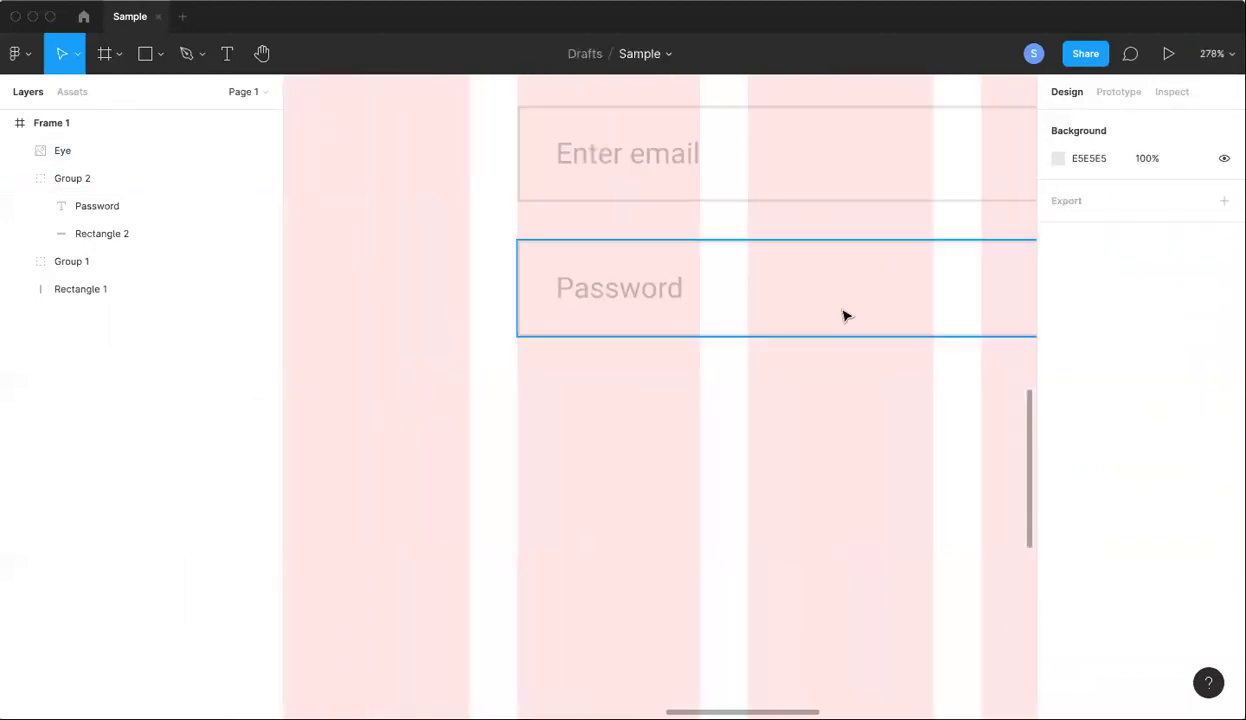
scroll(845, 314, down, 5)
scroll(642, 367, right, 4)
scroll(642, 367, down, 5)
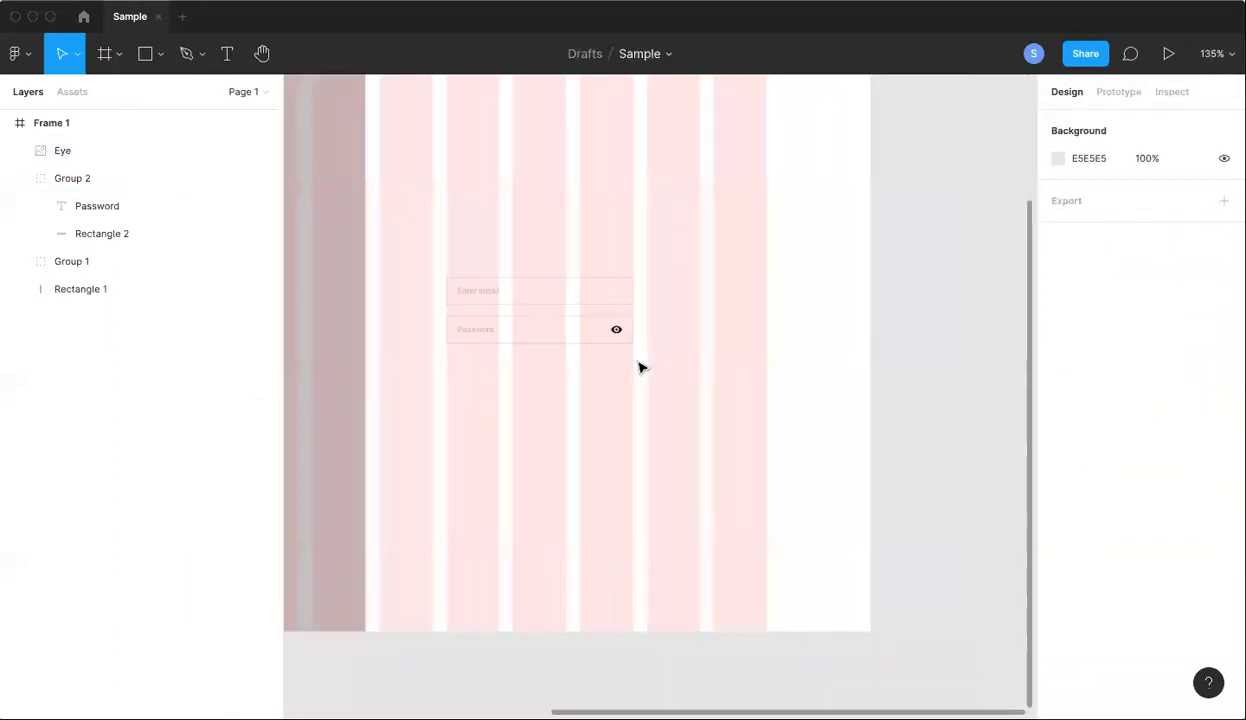
drag(487, 340, 754, 389)
right_click(677, 356)
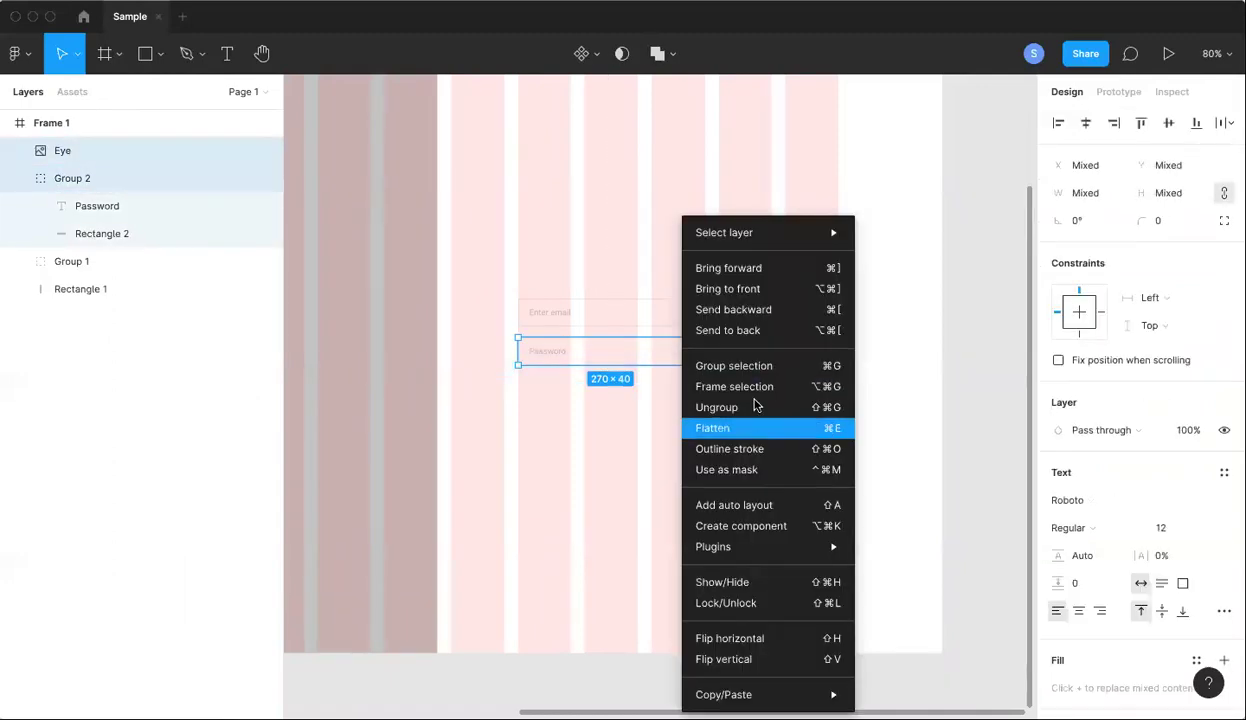
click(633, 506)
key(super+g)
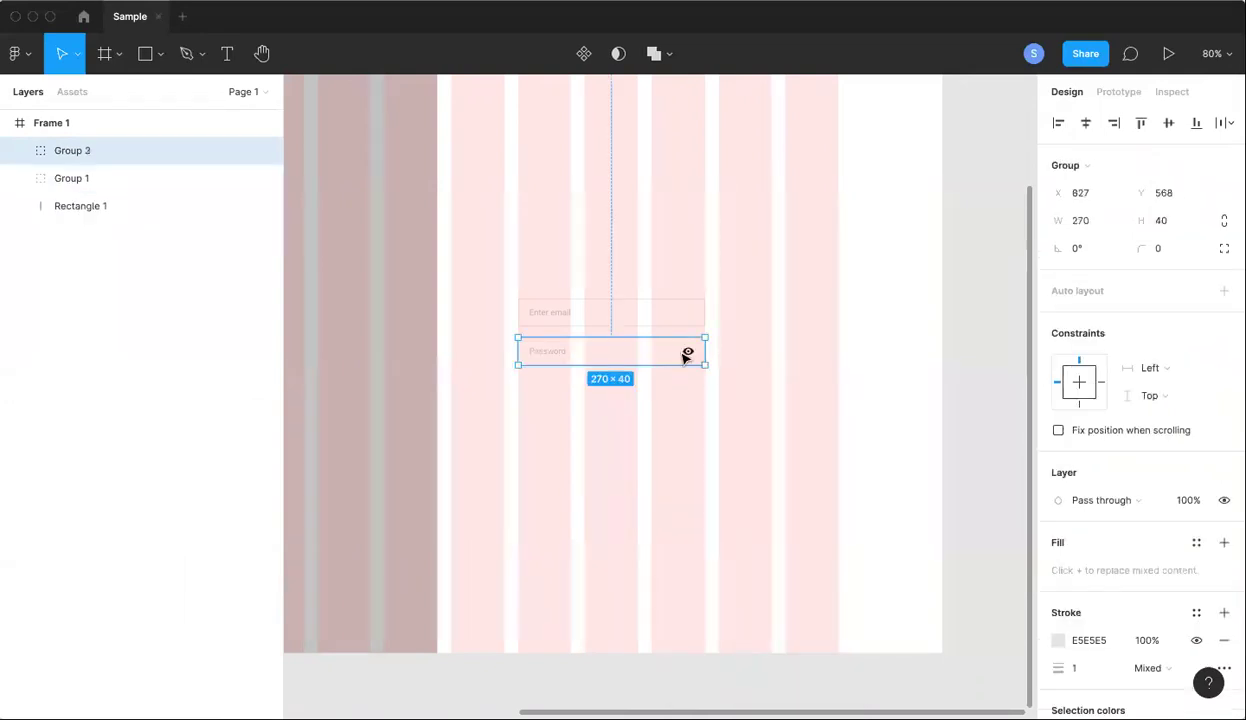
- Combine the Enter email and Password field groups in one auto layout frame
scroll(601, 324, up, 5)
right_click(600, 323)
scroll(597, 323, down, 3)
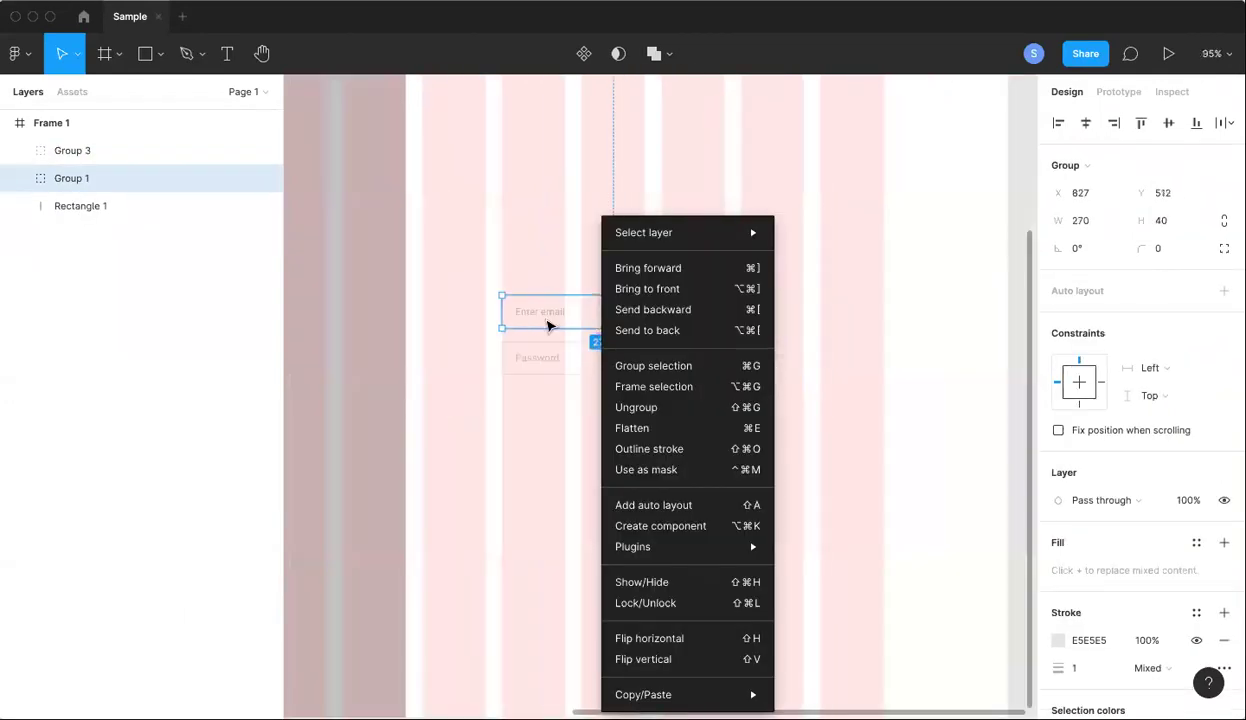
click(437, 289)
drag(437, 289, 771, 455)
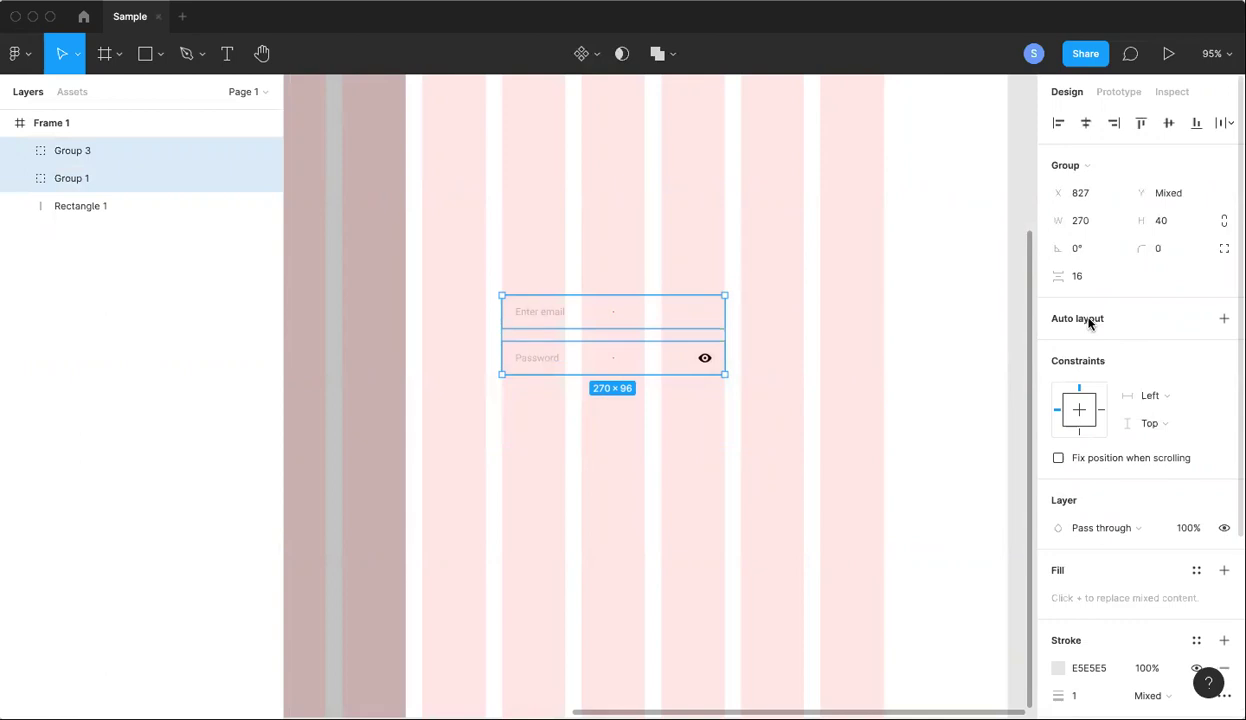
key(shift+a)
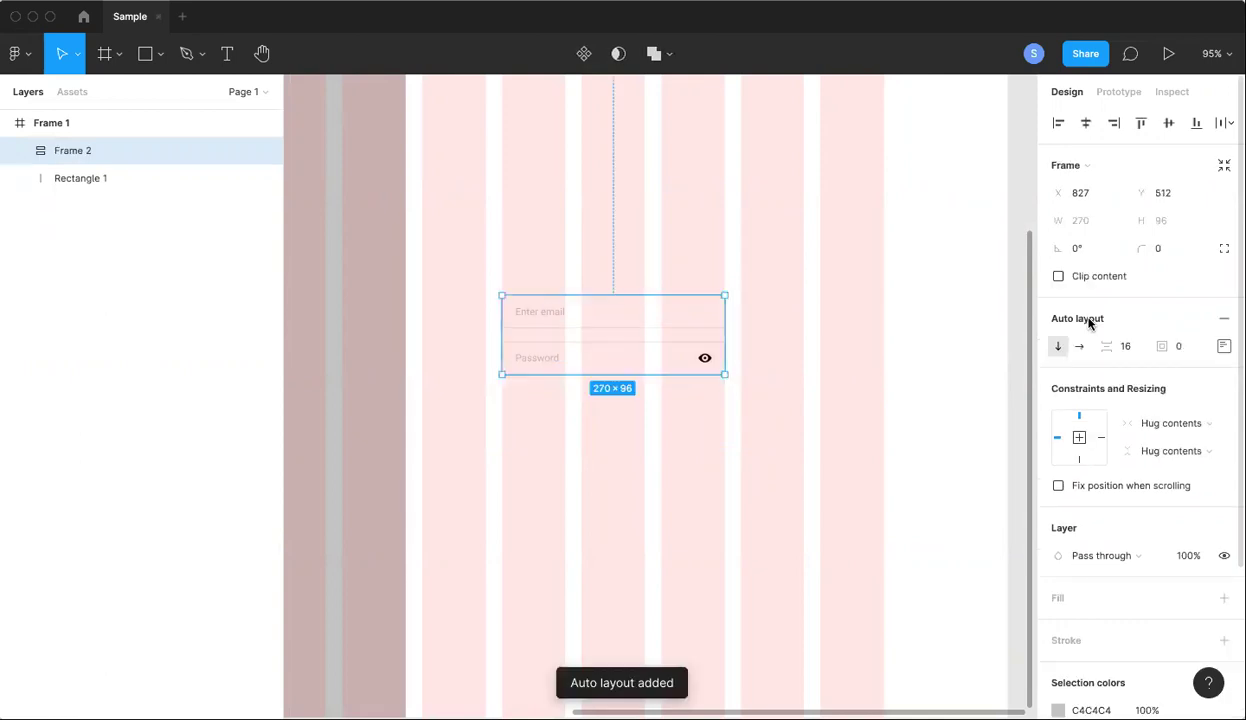
click(645, 458)
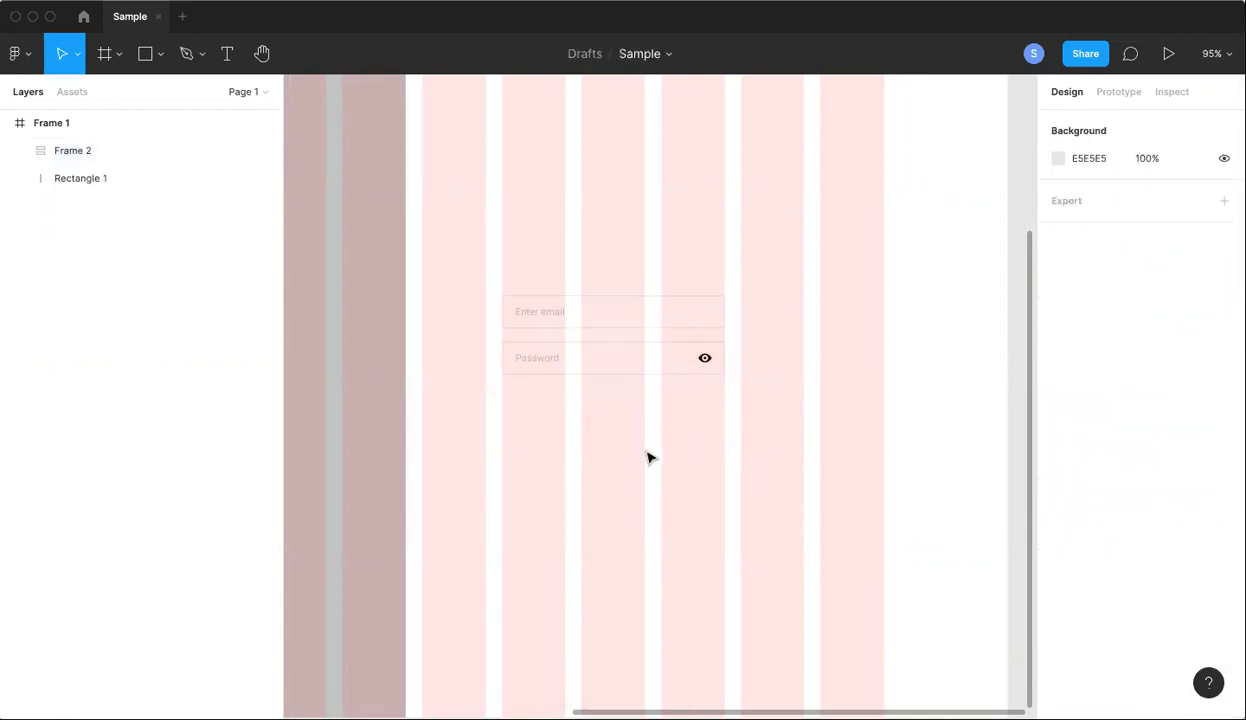
- Duplicate the Enter email field group inside the auto layout frame
scroll(568, 328, up, 5)
scroll(570, 328, down, 6)
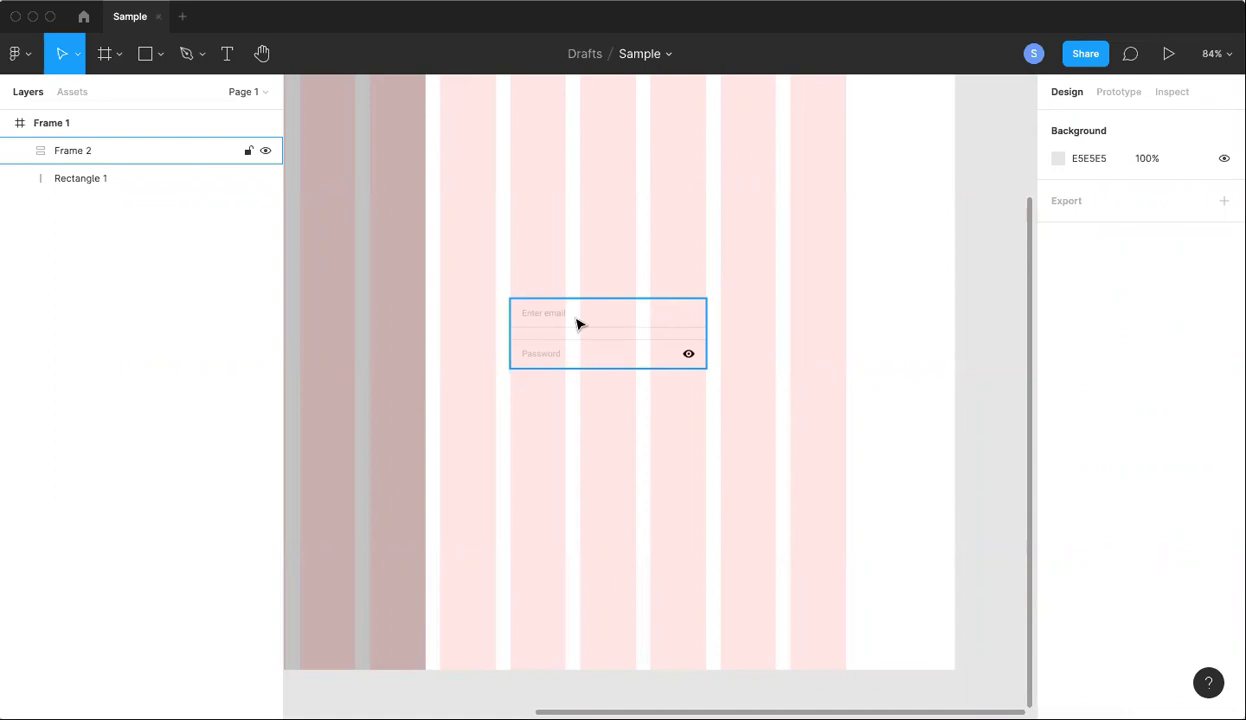
double_click(577, 323)
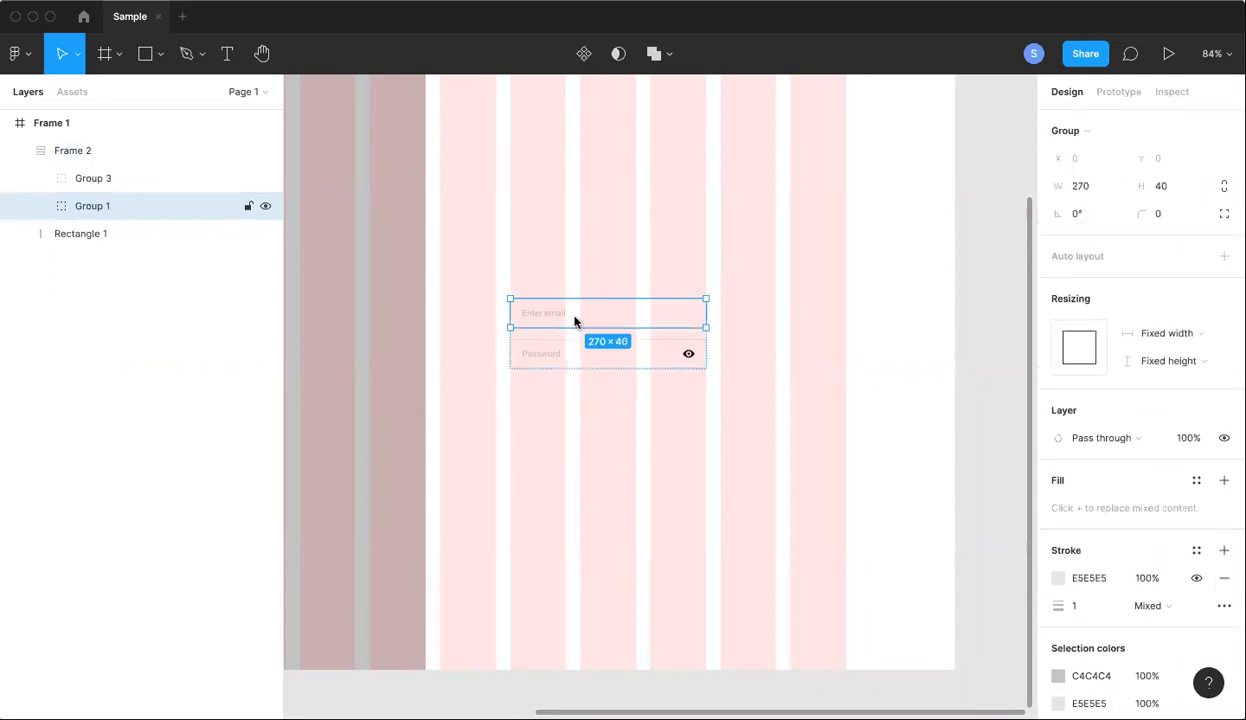
right_click(575, 321)
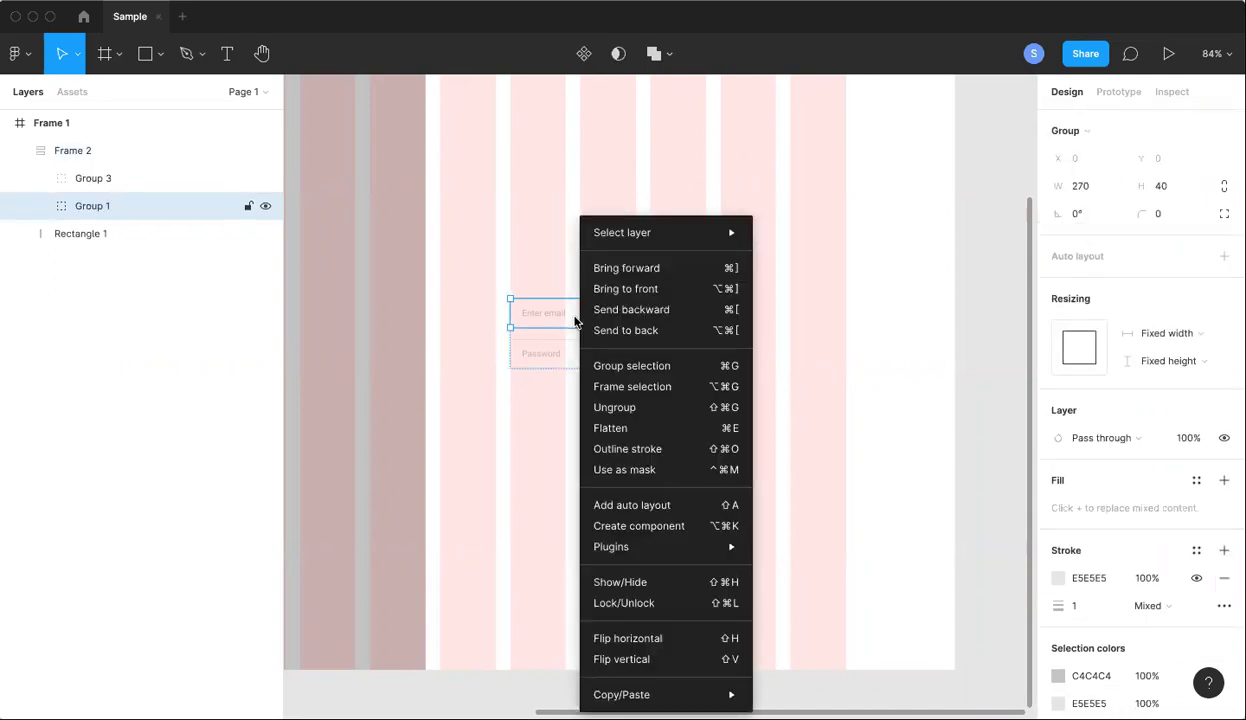
click(561, 323)
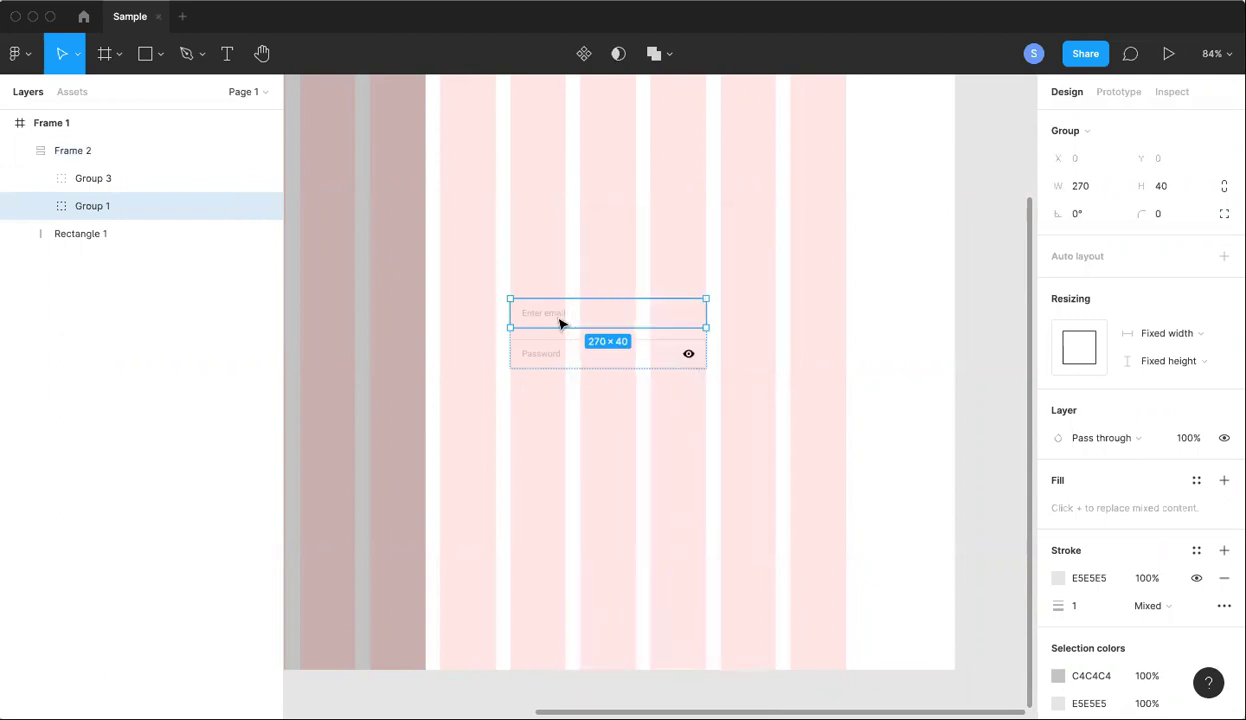
key(super+v)
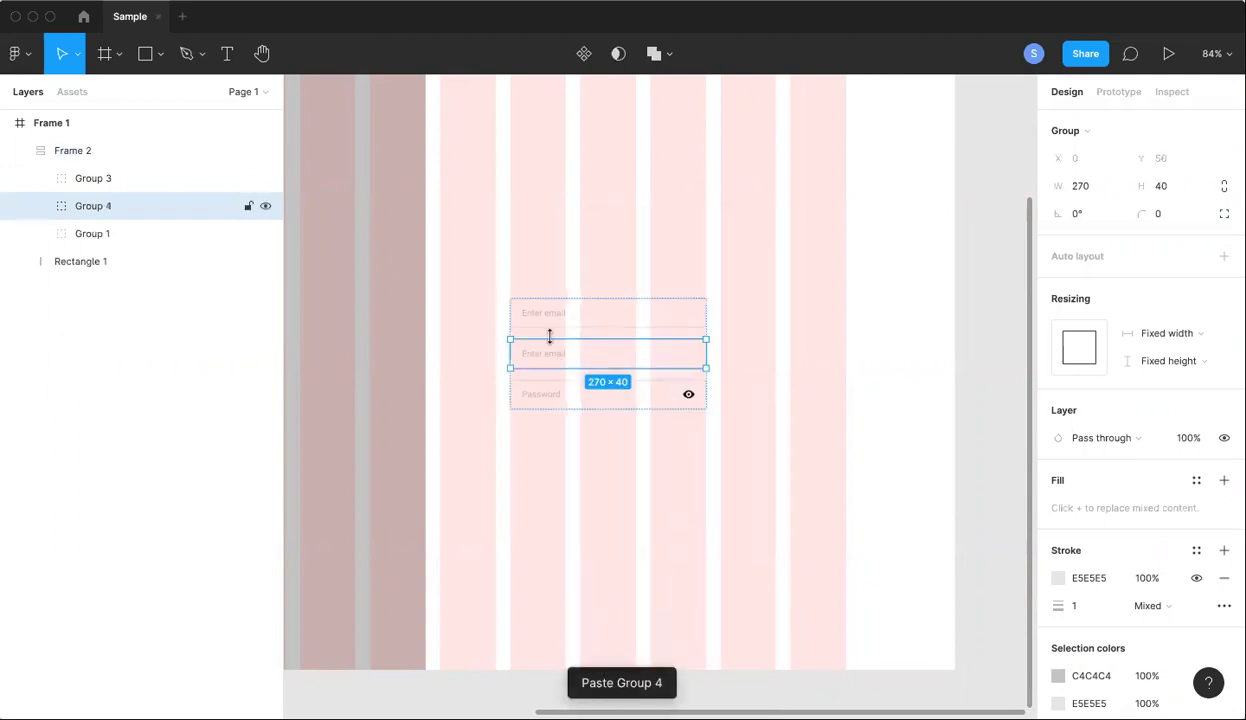
- Change the placeholder text of the duplicated email field to "confirm email"
scroll(573, 328, up, 5)
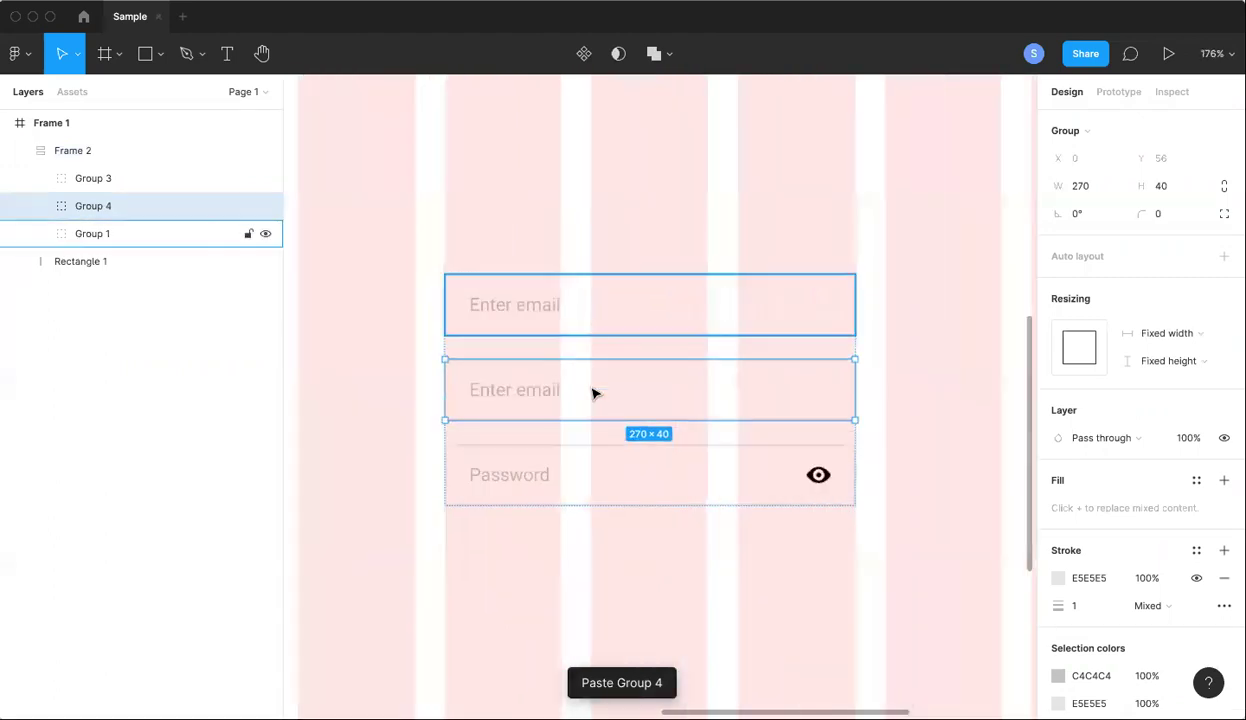
double_click(518, 390)
text(c)
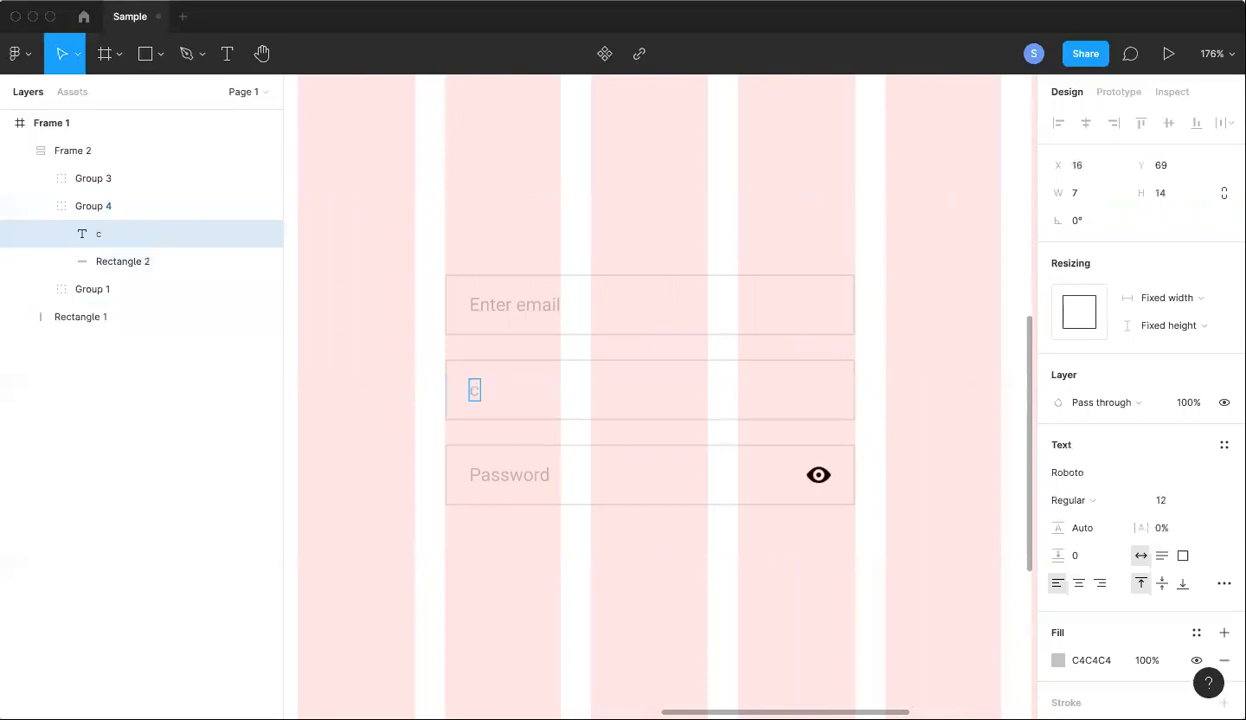
text(onfirm email)
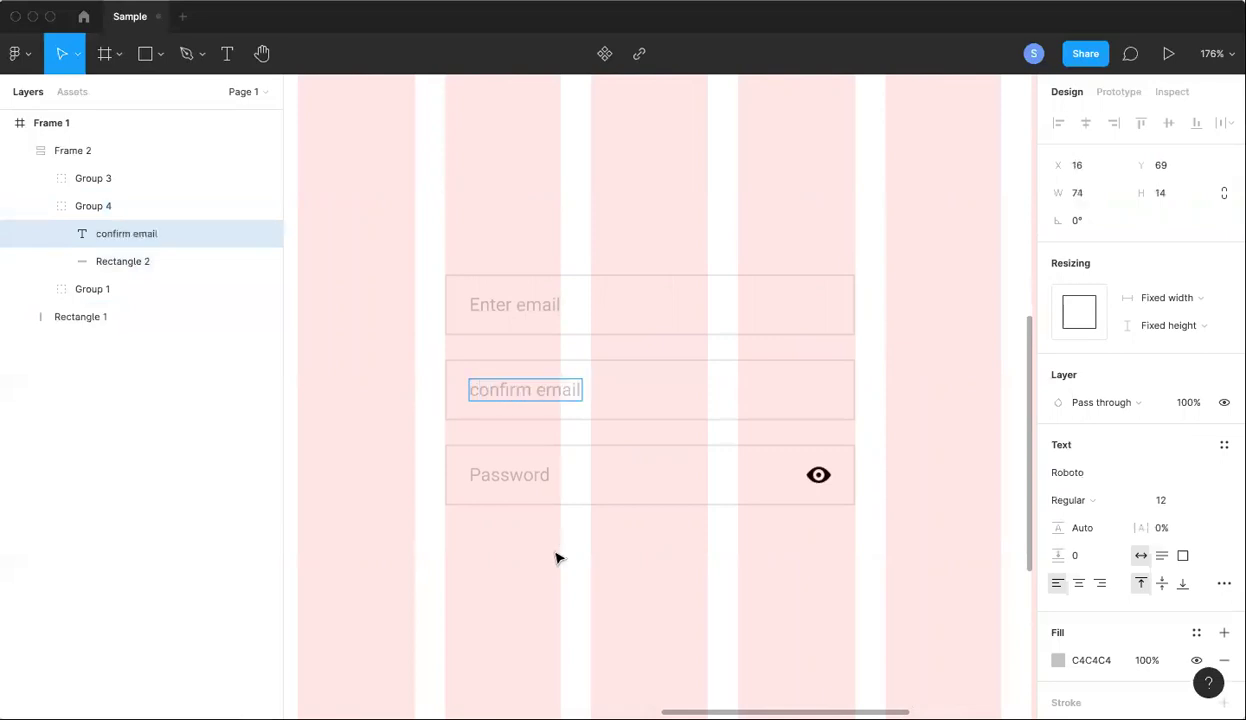
key(Escape)
- Try deleting the rectangle of the confirm email field, and undo the deletion
scroll(557, 558, down, 5)
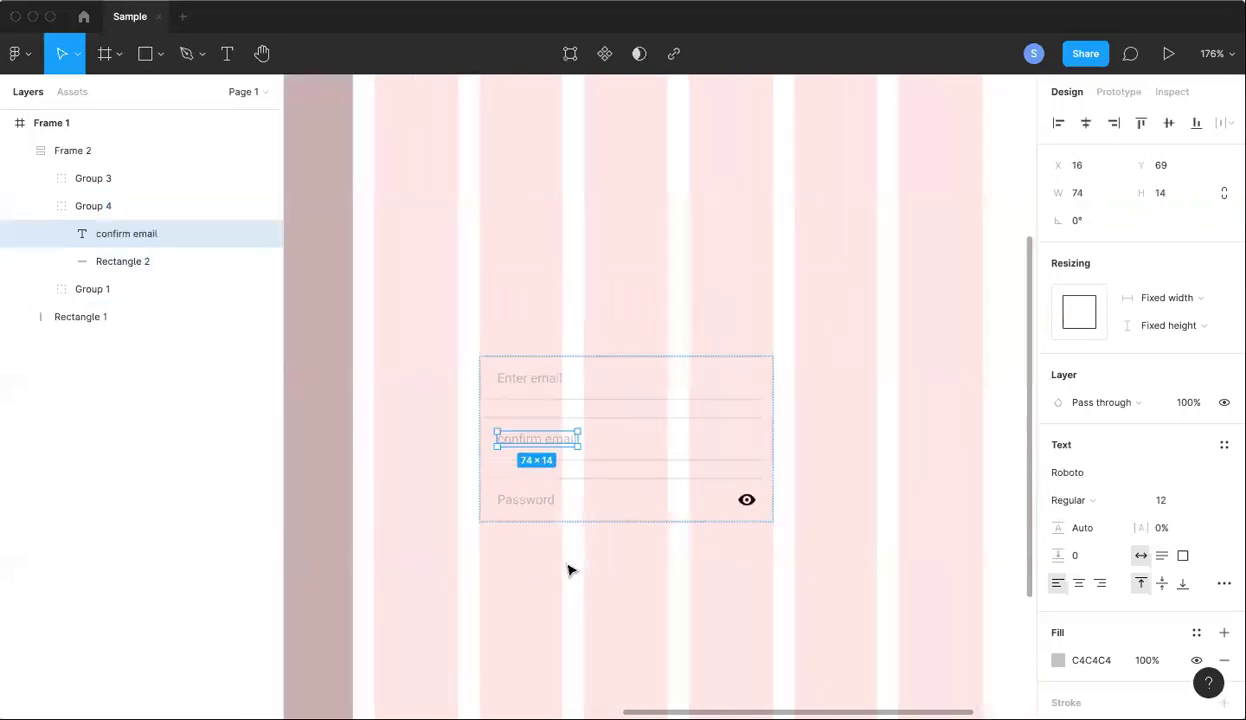
click(612, 482)
key(Delete)
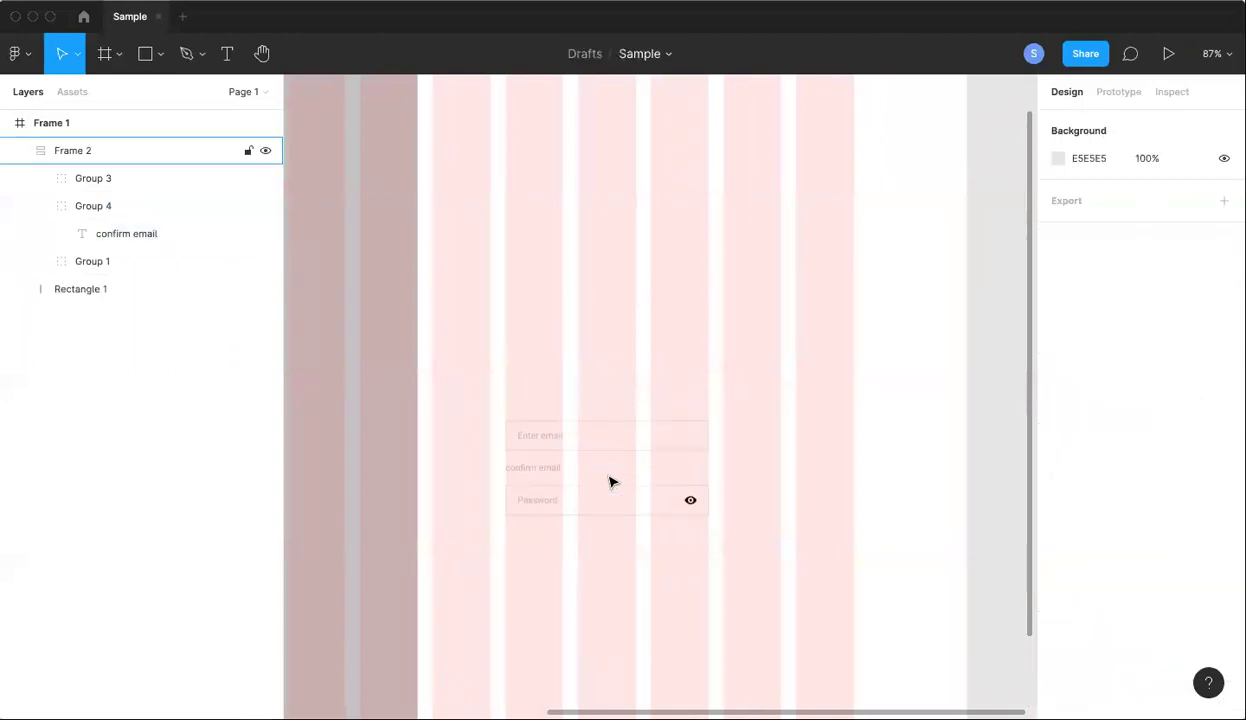
click(550, 470)
key(super+z)
click(645, 485)
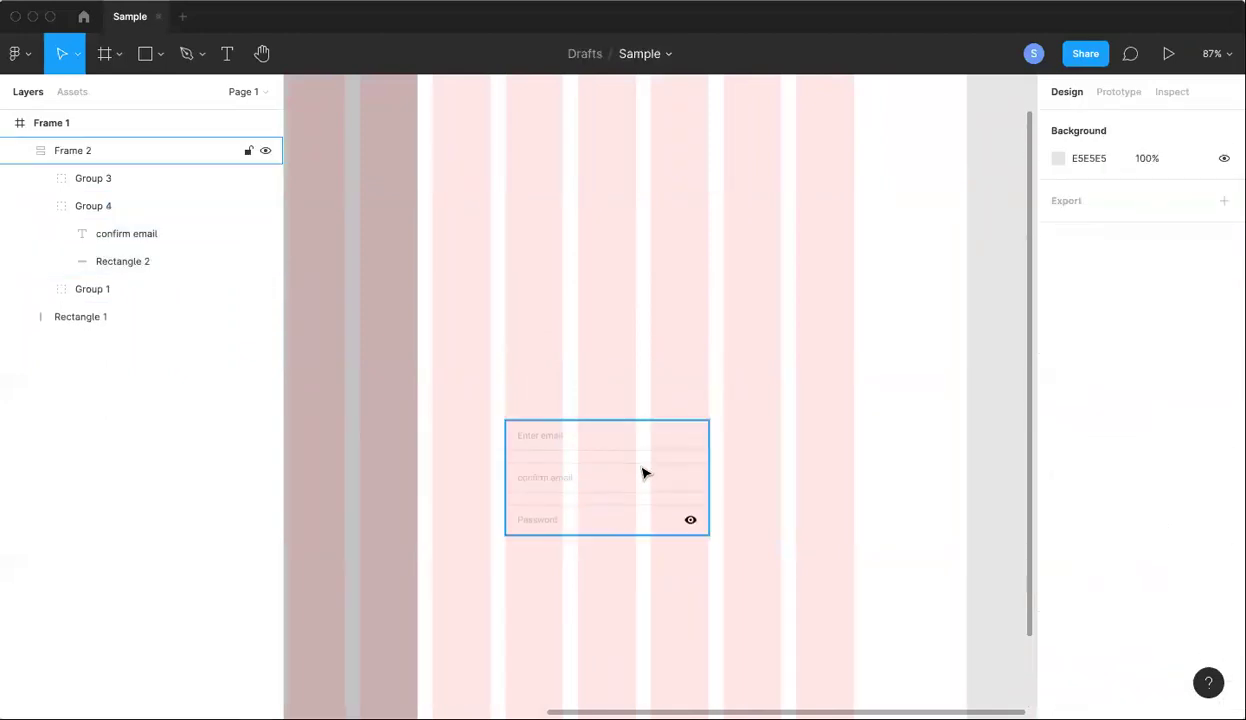
- Delete the whole confirm email field group from the auto layout frame
click(641, 468)
key(Delete)
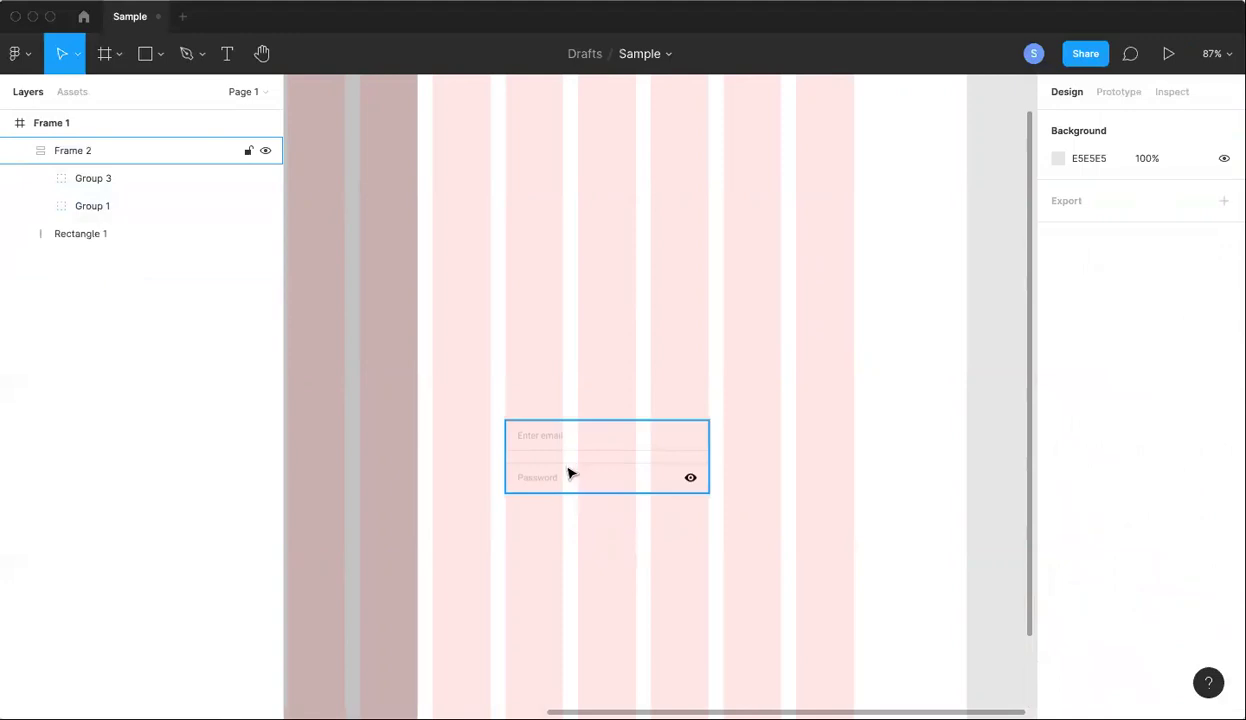
scroll(626, 515, up, 3)
scroll(623, 516, down, 2)
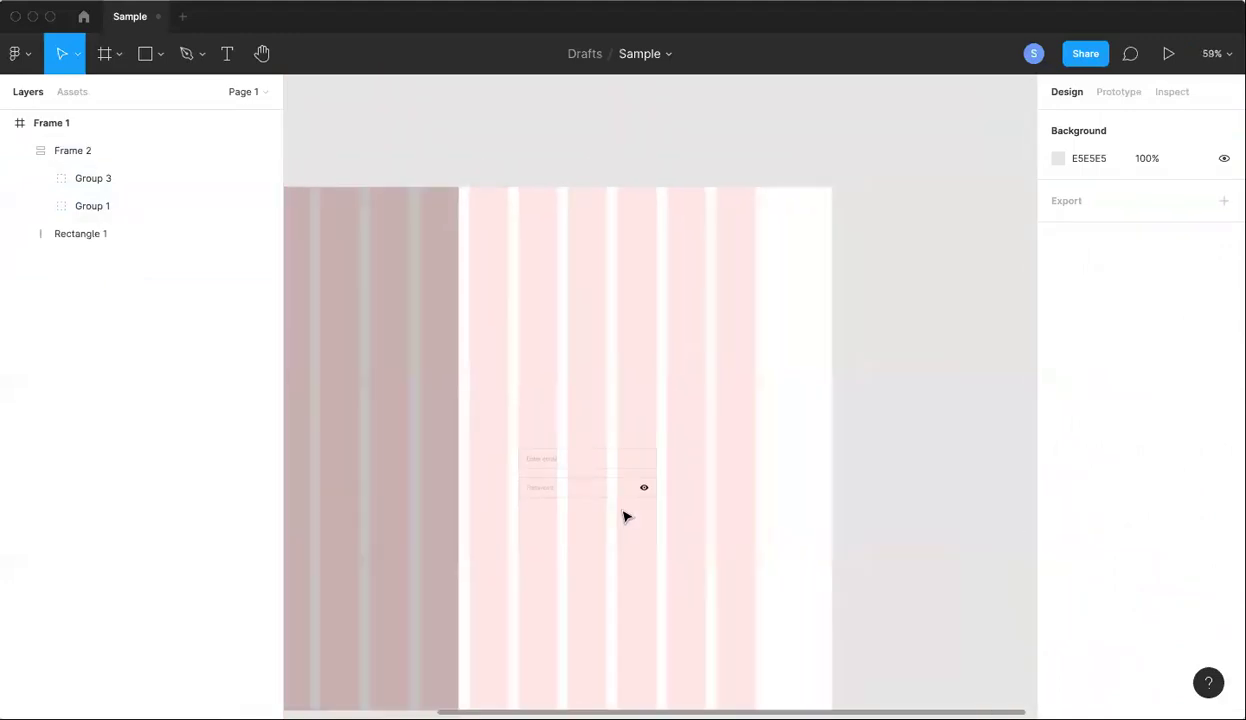
scroll(623, 516, up, 5)
scroll(623, 516, down, 4)
scroll(623, 516, up, 4)
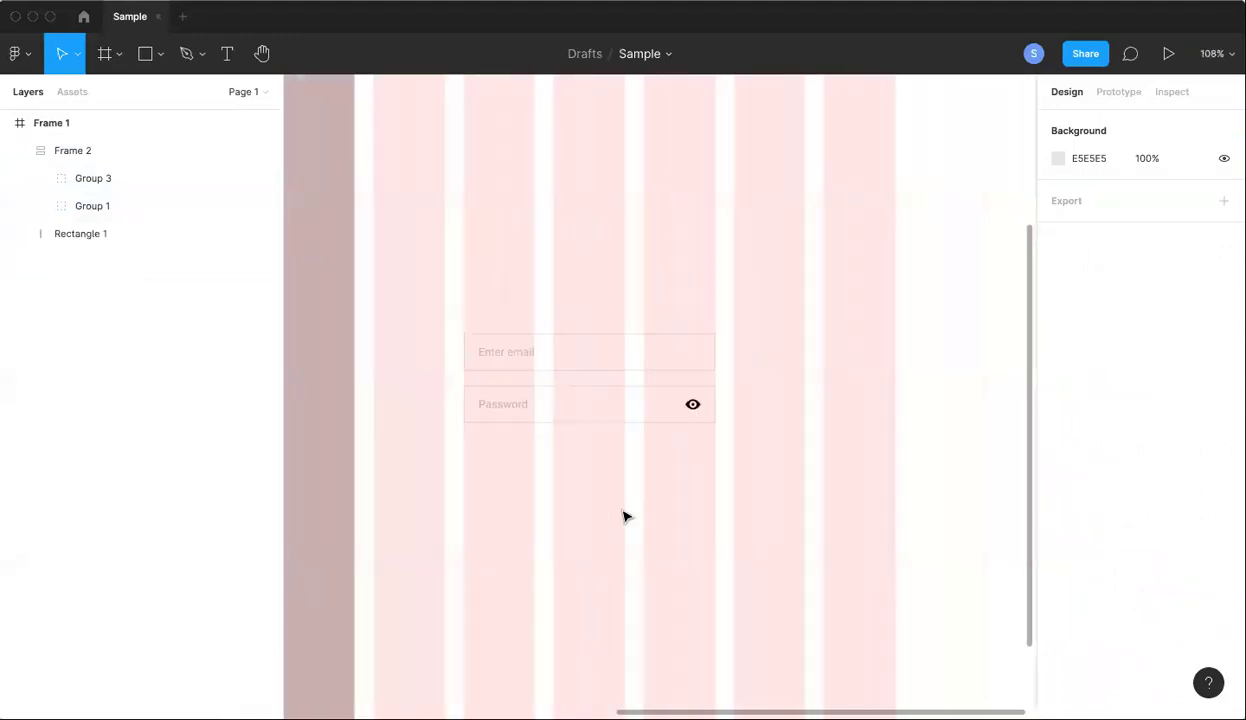
scroll(623, 516, down, 5)
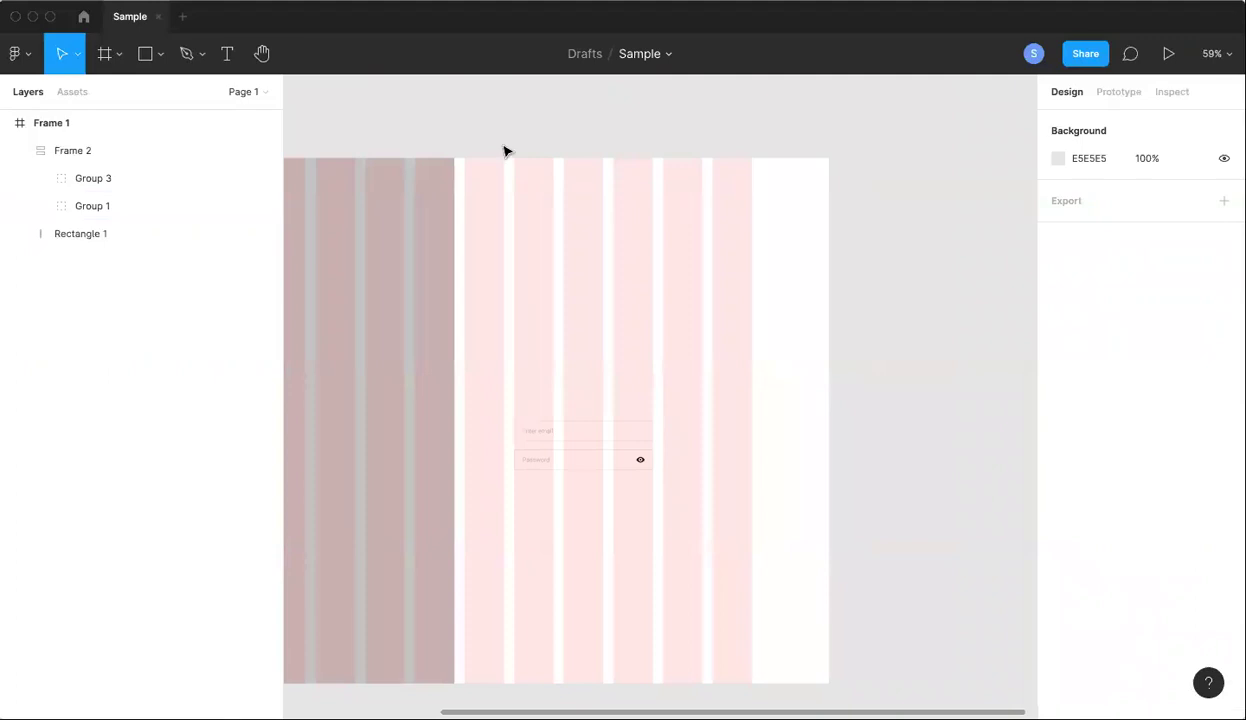